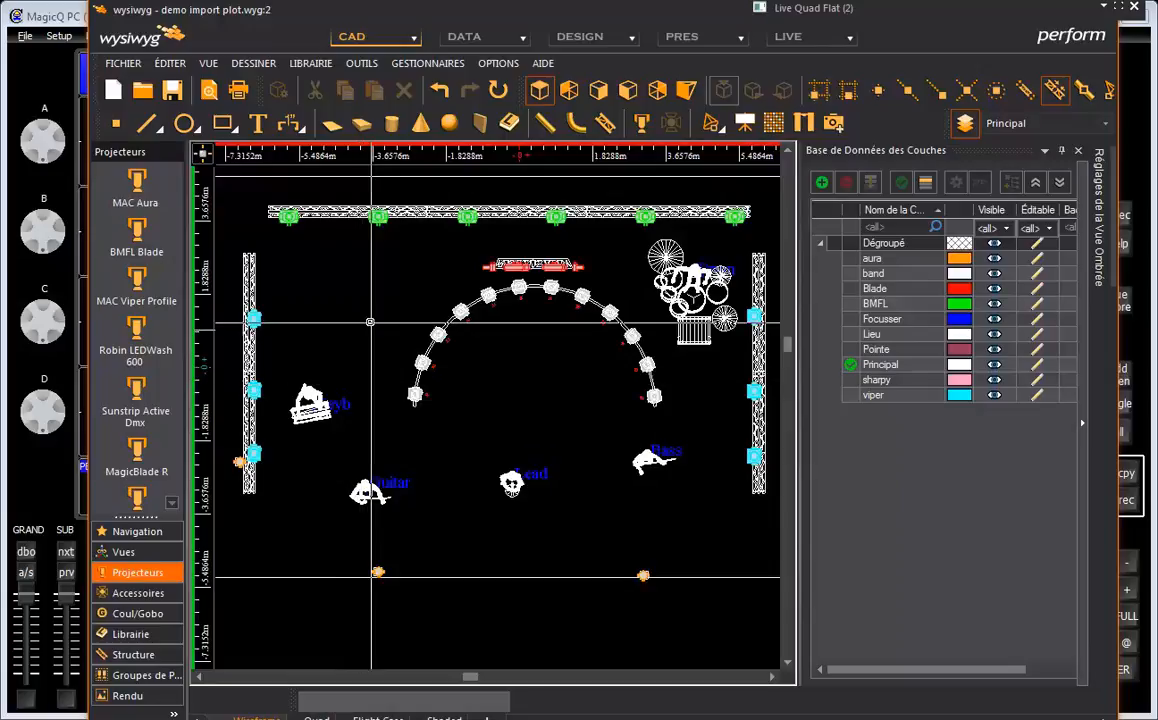
# Switch to the DATA workspace and create a new spreadsheet named xyz.
pyautogui.click(475, 40)
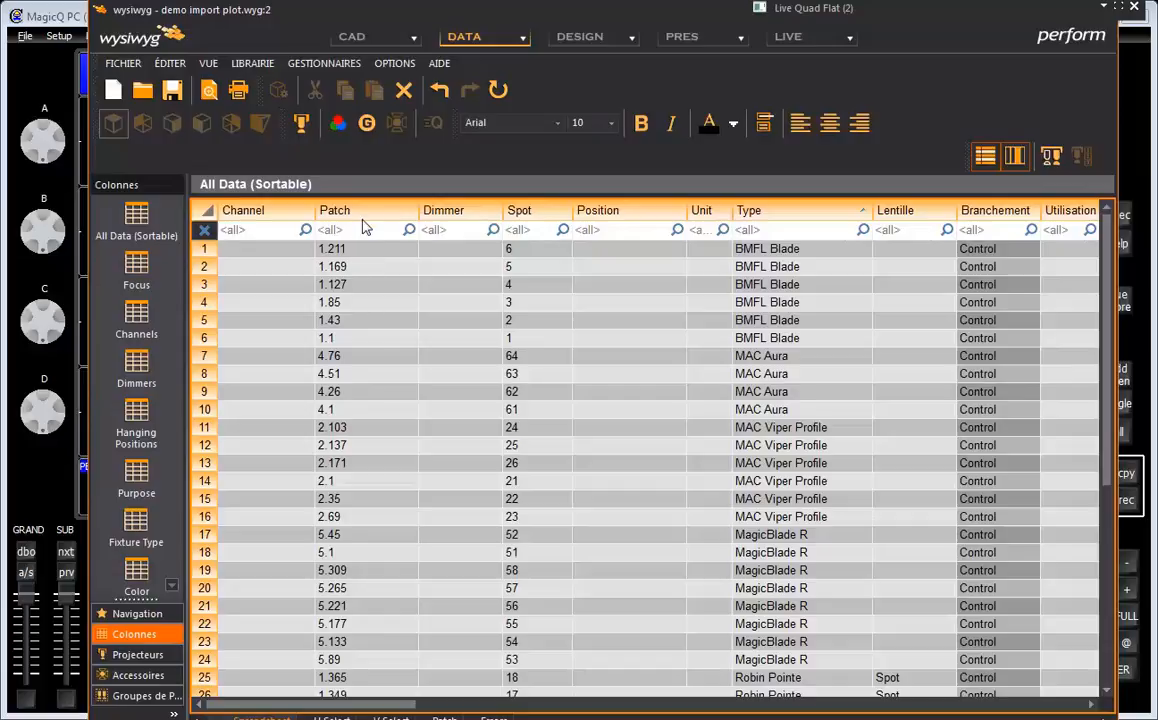
pyautogui.click(376, 321)
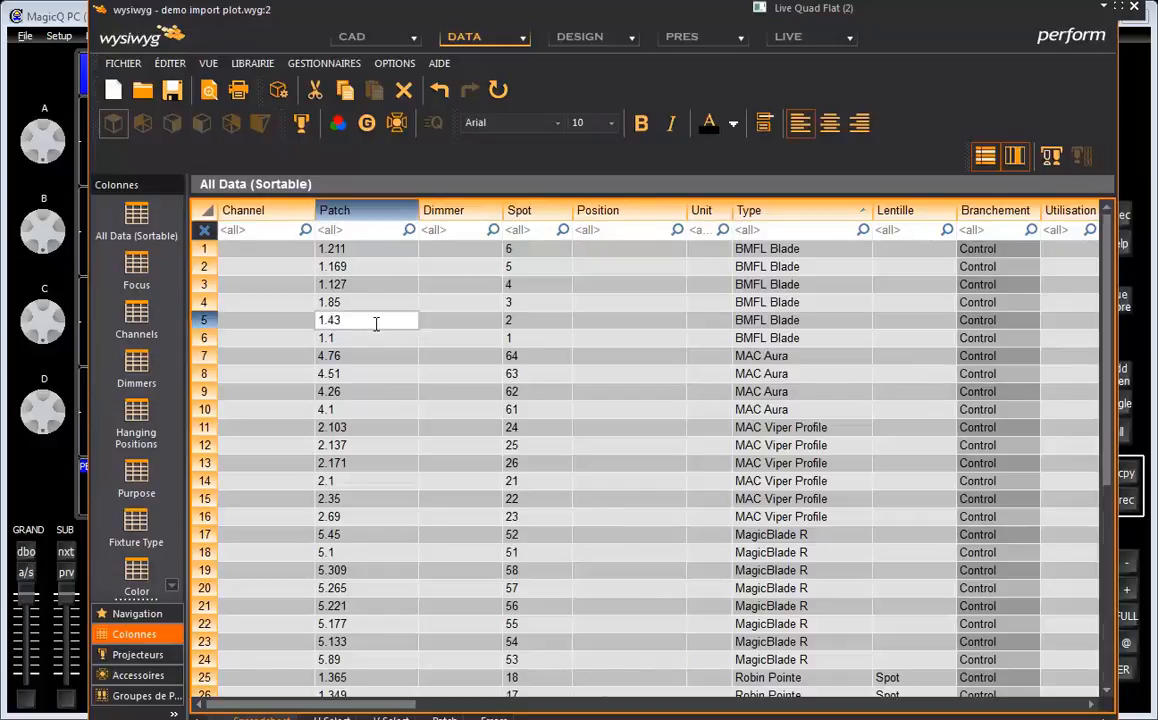
pyautogui.scroll(-6, 376, 324)
pyautogui.scroll(6, 376, 324)
pyautogui.scroll(-5, 172, 486)
pyautogui.rightClick(133, 580)
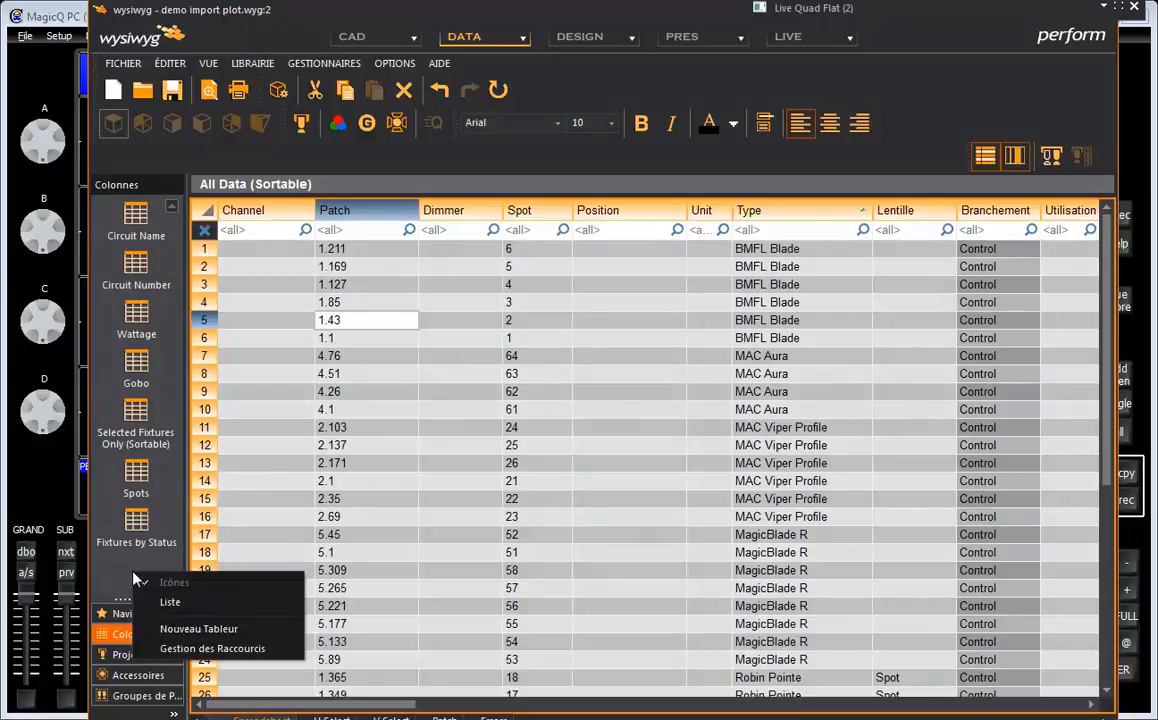
pyautogui.click(175, 629)
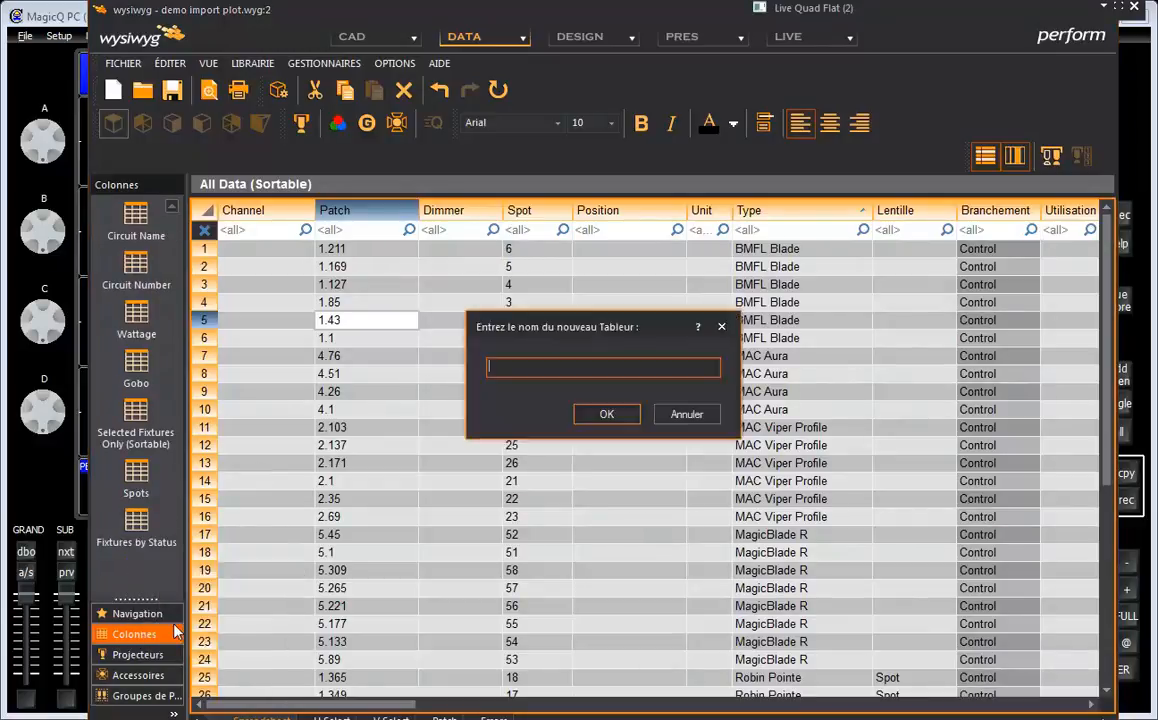
pyautogui.write('xyz')
pyautogui.press('Return')
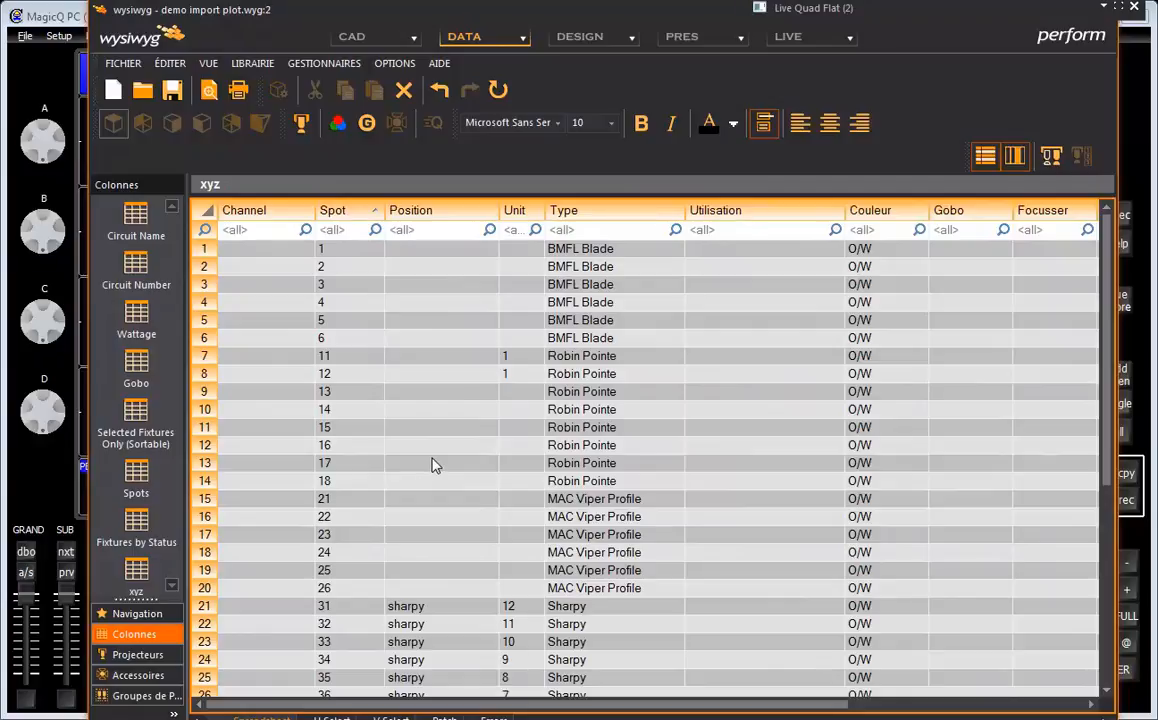
# Open the view options of the xyz spreadsheet and disable all of its columns at once.
pyautogui.rightClick(404, 331)
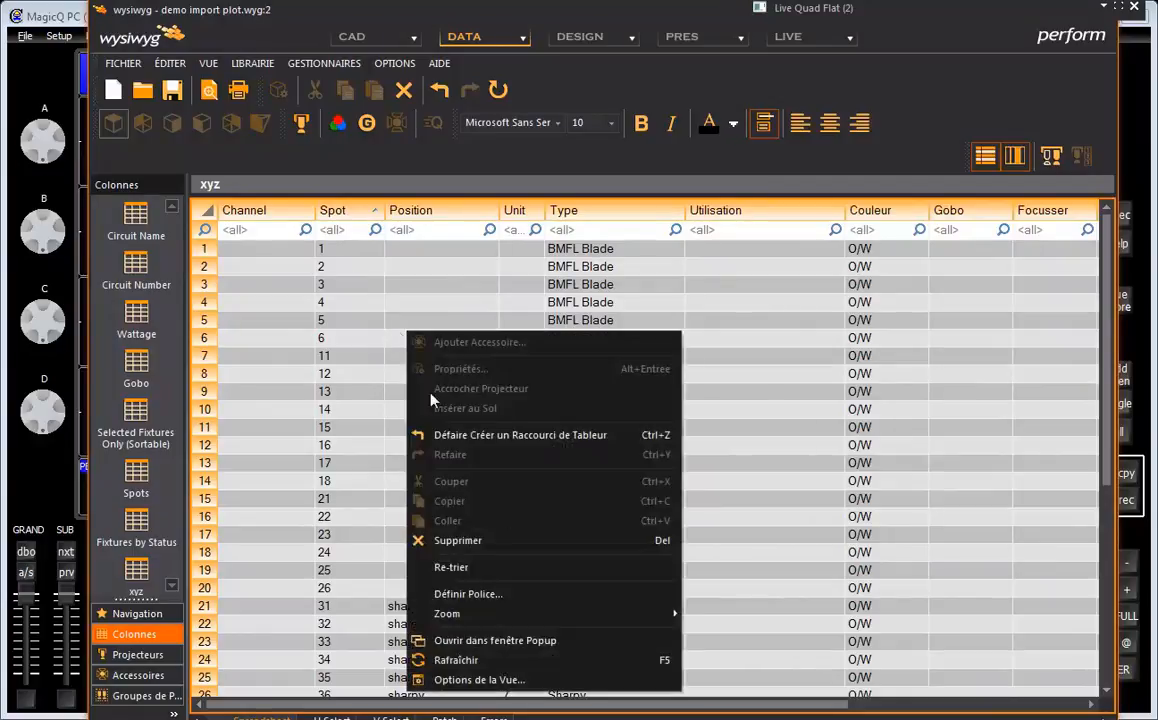
pyautogui.click(470, 680)
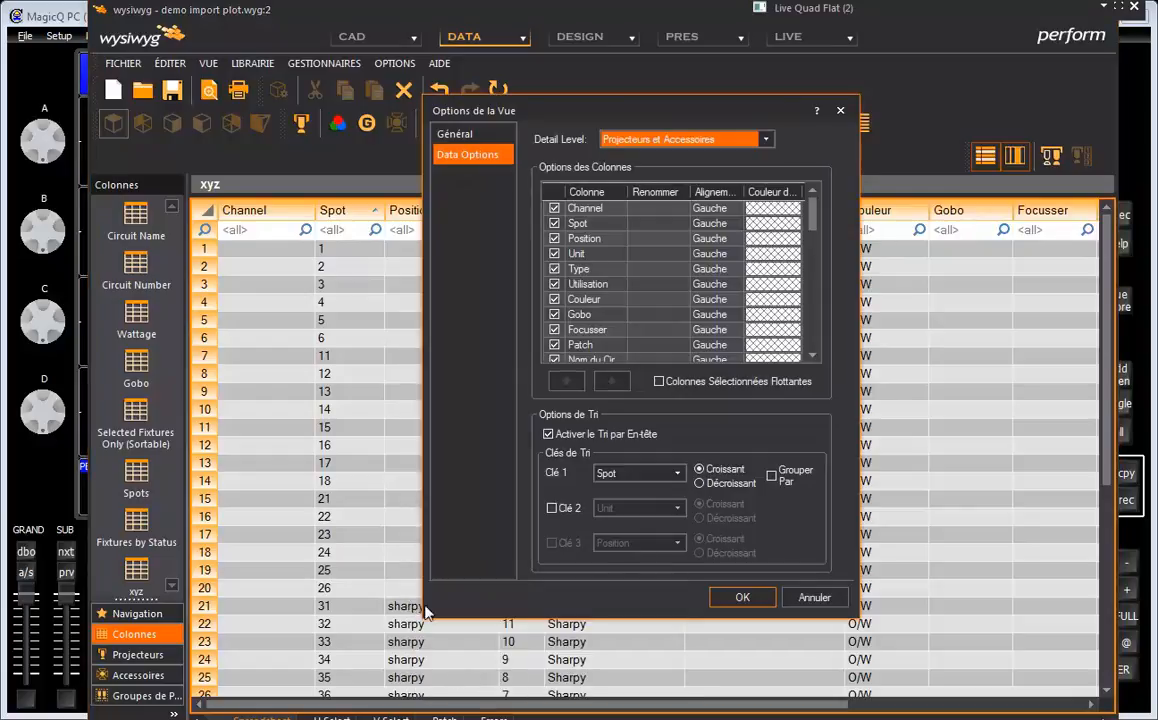
pyautogui.click(601, 255)
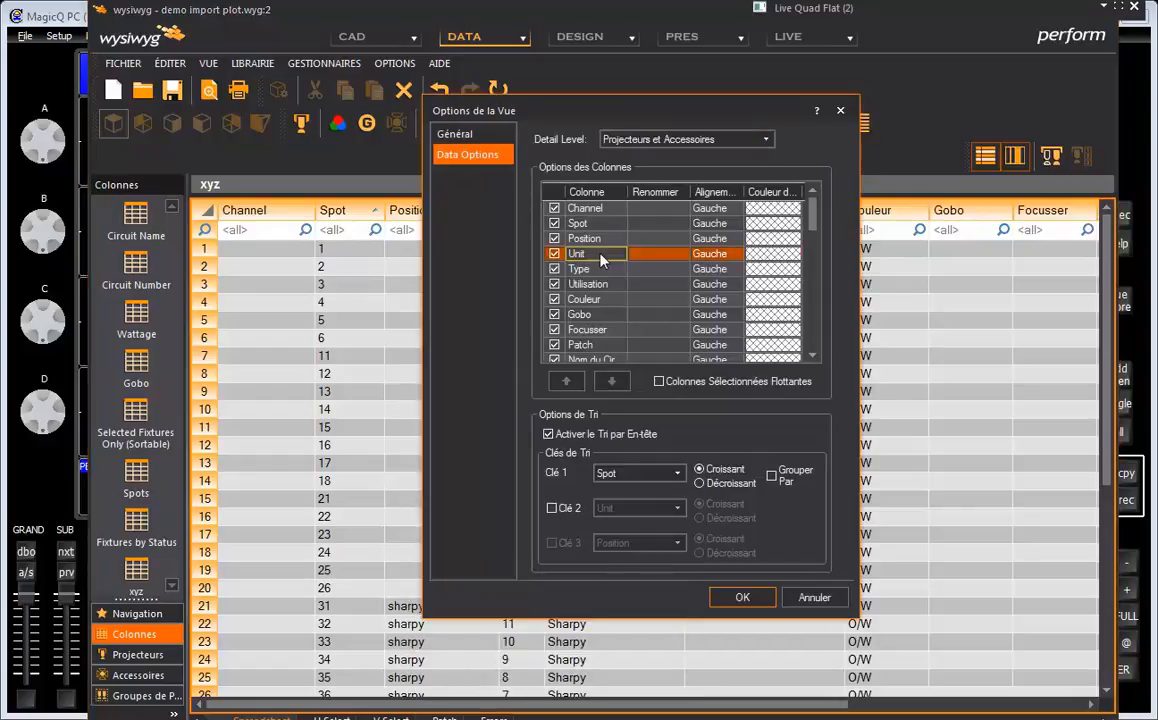
pyautogui.hotkey('ctrl', 'a')
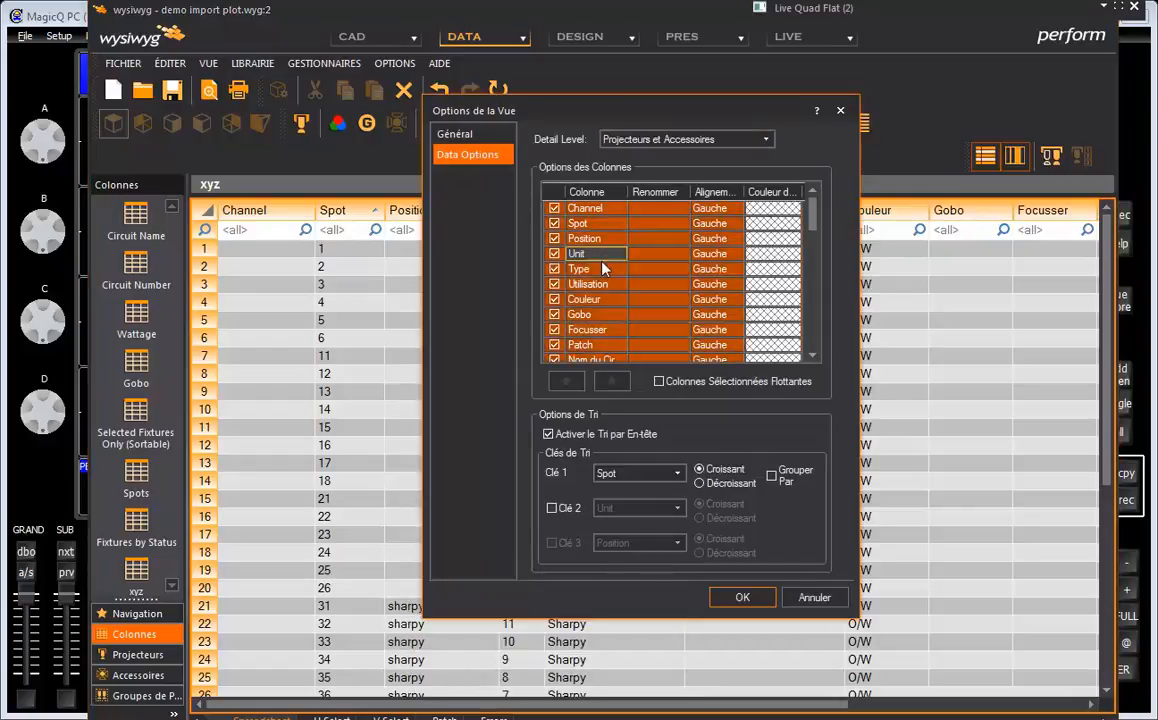
pyautogui.click(555, 270)
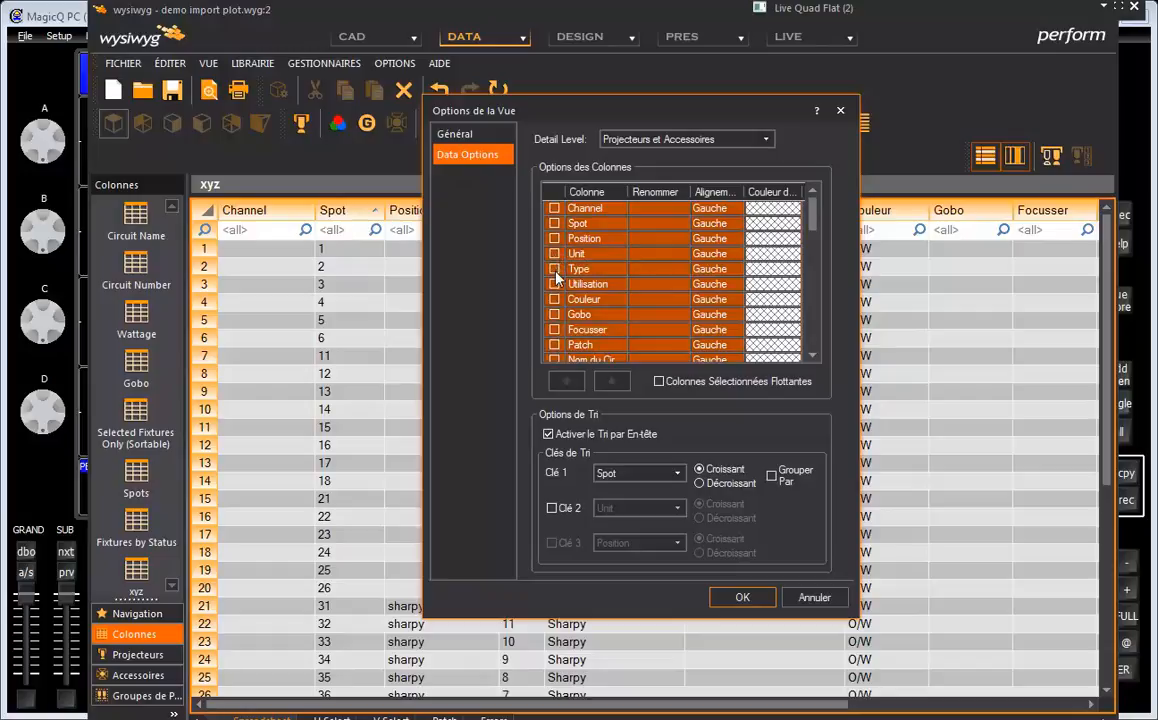
# Enable only the Patch, X, Y, Z, RotX, RotY and RotZ columns and apply the view options.
pyautogui.click(564, 346)
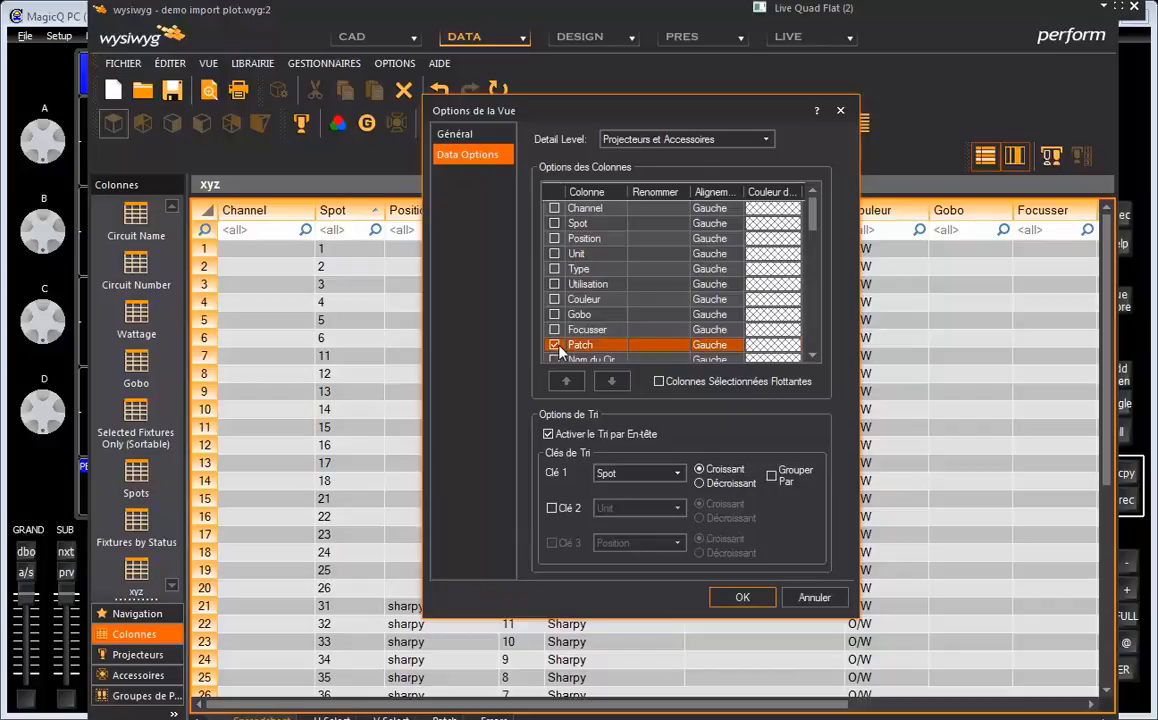
pyautogui.scroll(-5, 600, 320)
pyautogui.scroll(-5, 617, 342)
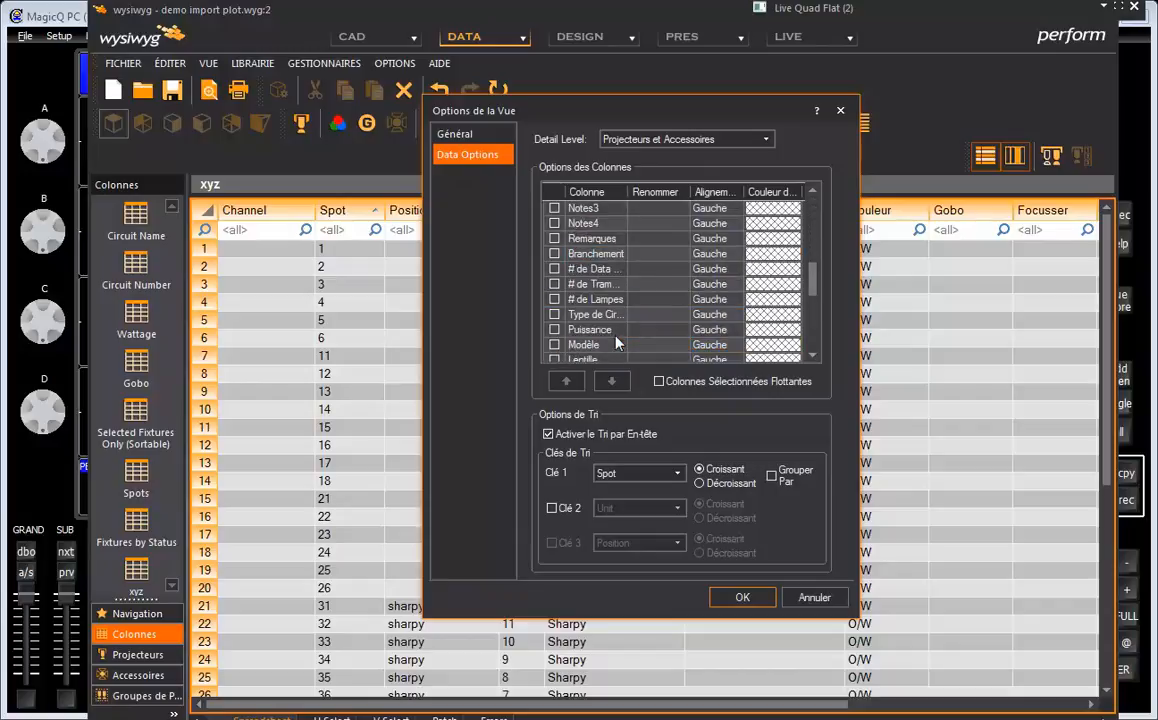
pyautogui.click(554, 246)
pyautogui.click(554, 261)
pyautogui.click(554, 276)
pyautogui.click(553, 291)
pyautogui.click(554, 307)
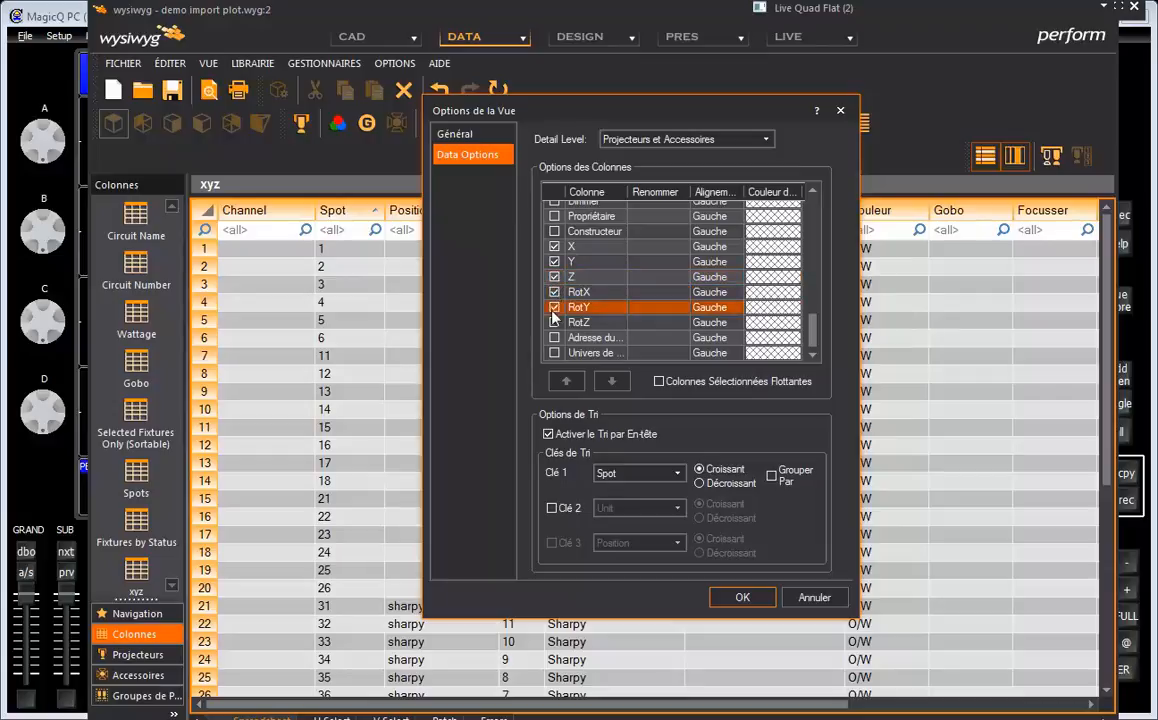
pyautogui.click(554, 322)
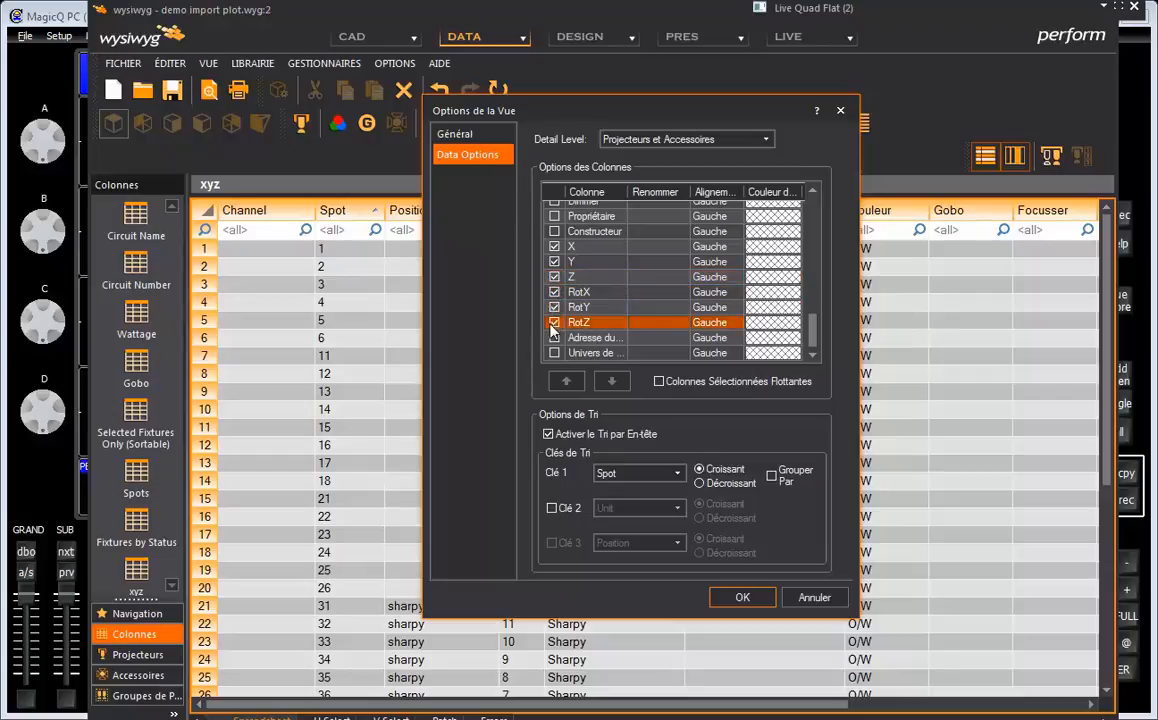
pyautogui.click(741, 600)
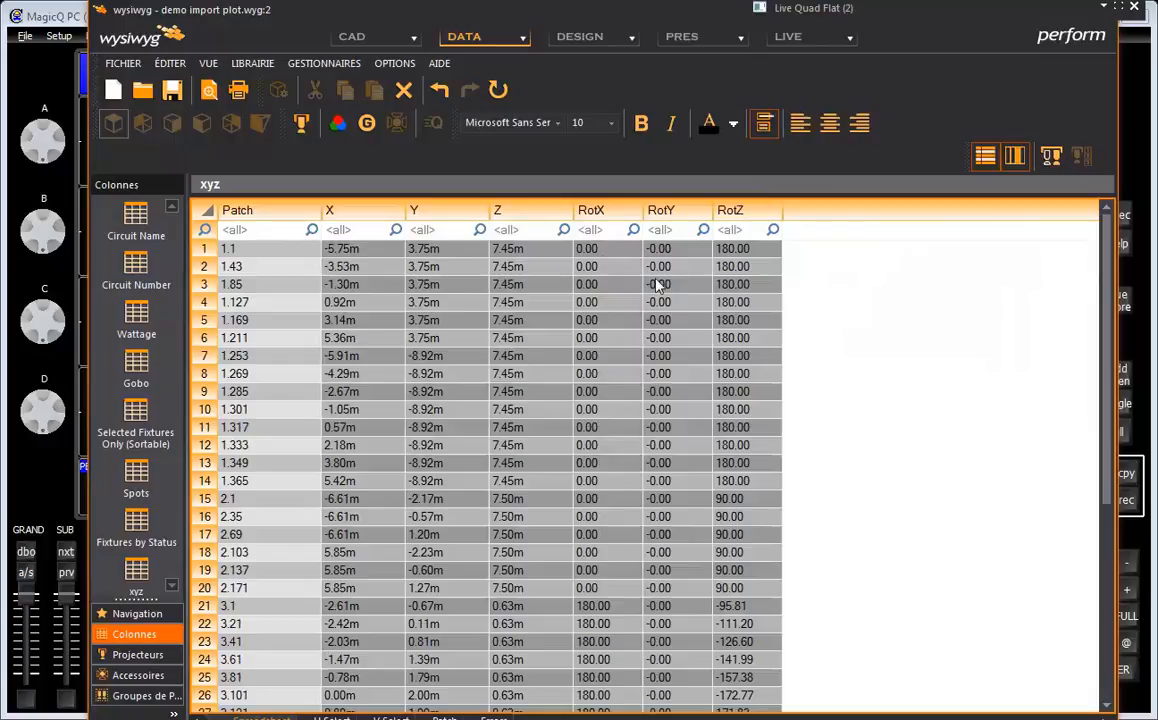
# Export the xyz spreadsheet as the Excel 2007 file xyz.xlsx into the MagicQ show folder.
pyautogui.scroll(-6, 527, 365)
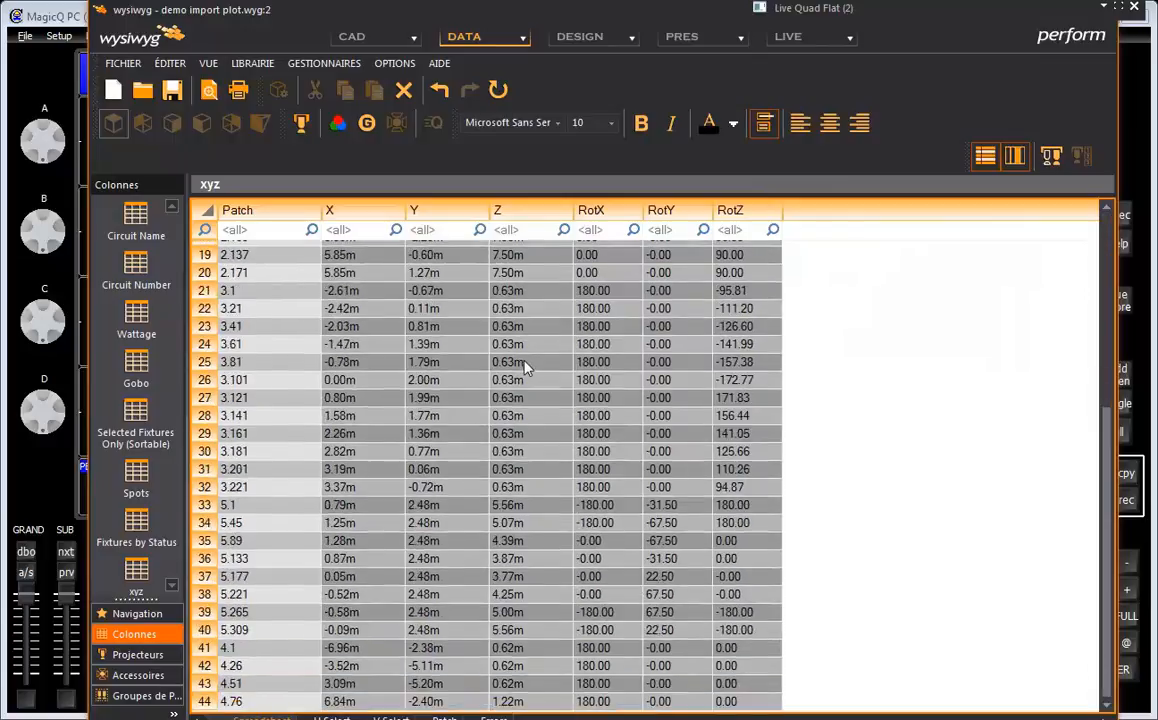
pyautogui.scroll(6, 527, 367)
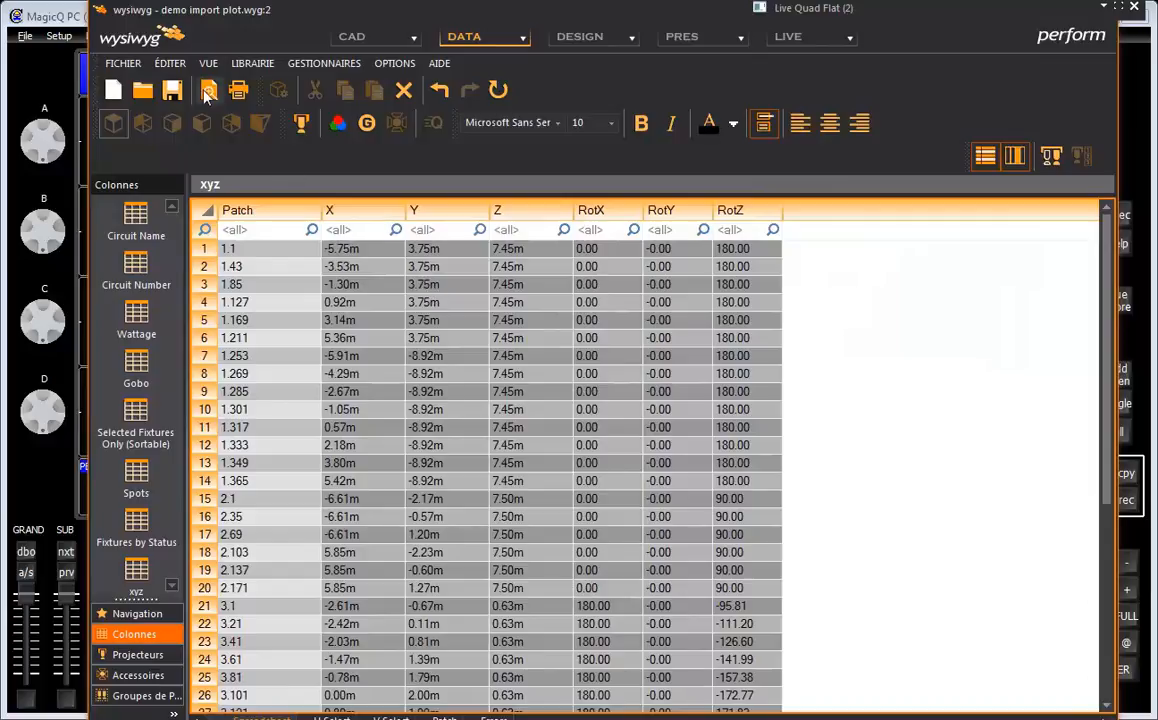
pyautogui.click(123, 64)
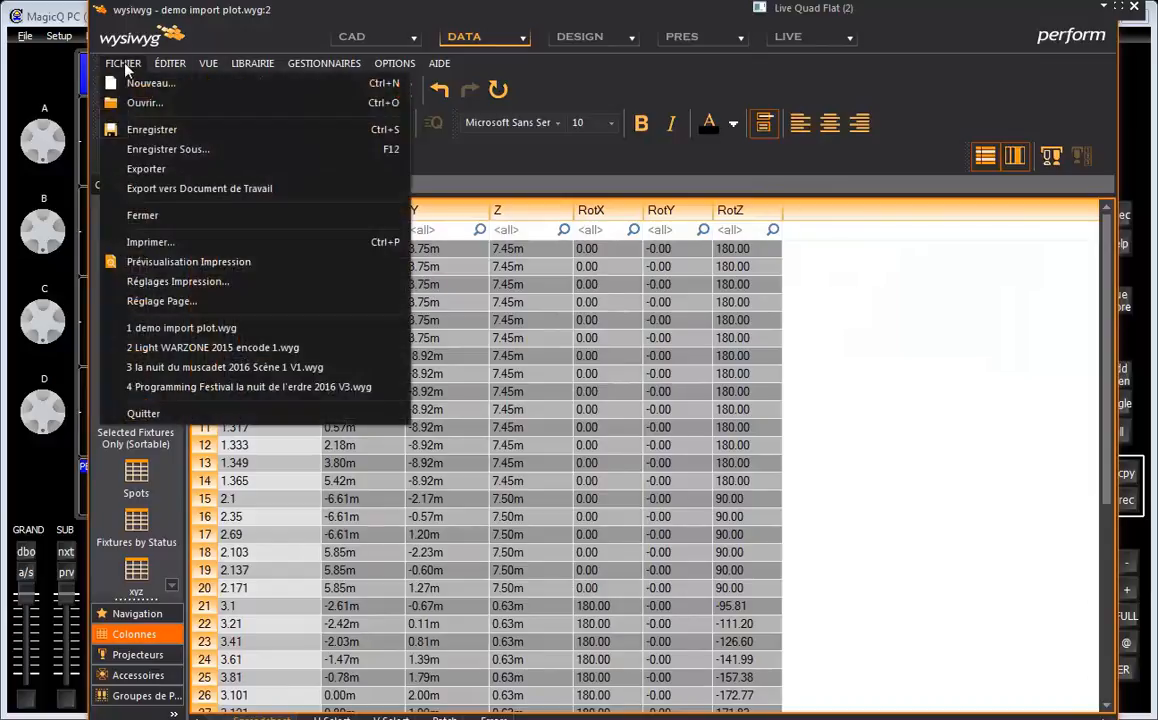
pyautogui.click(170, 177)
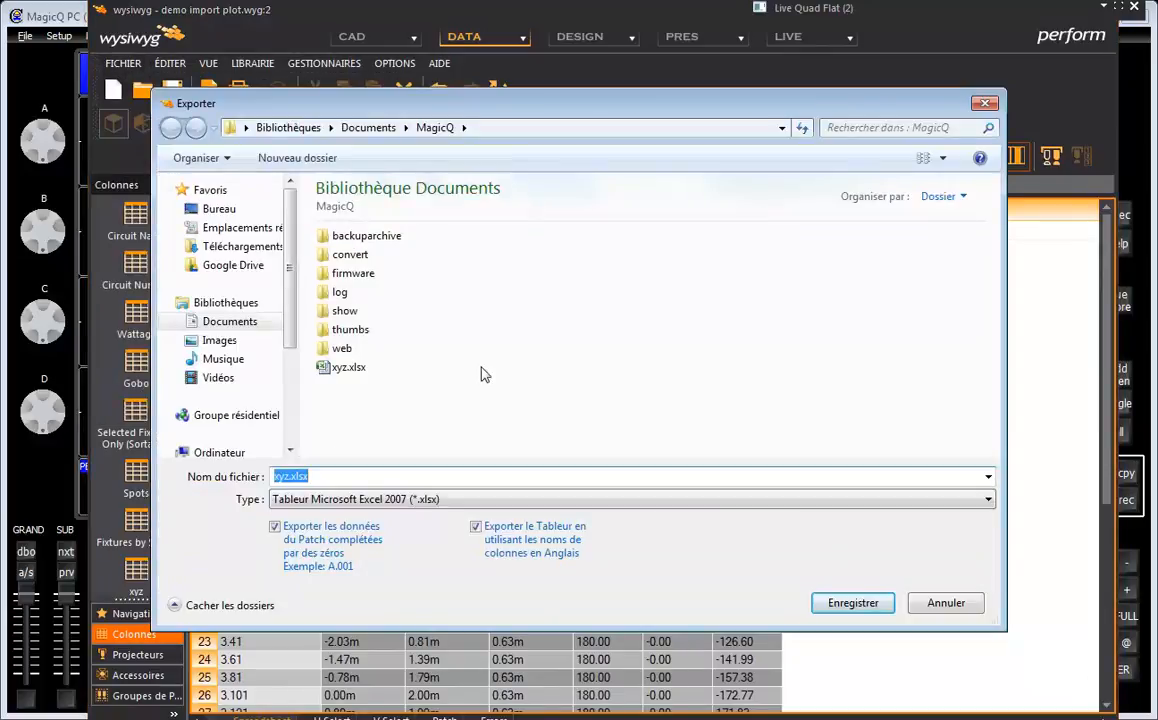
pyautogui.doubleClick(346, 312)
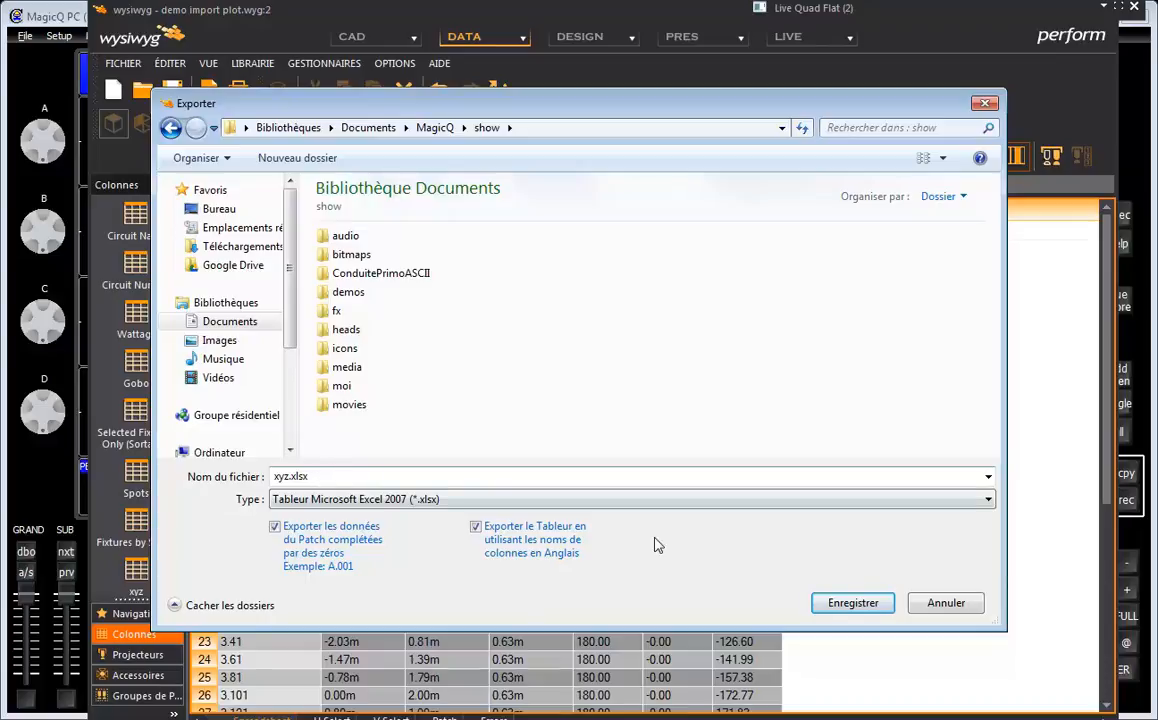
pyautogui.click(837, 606)
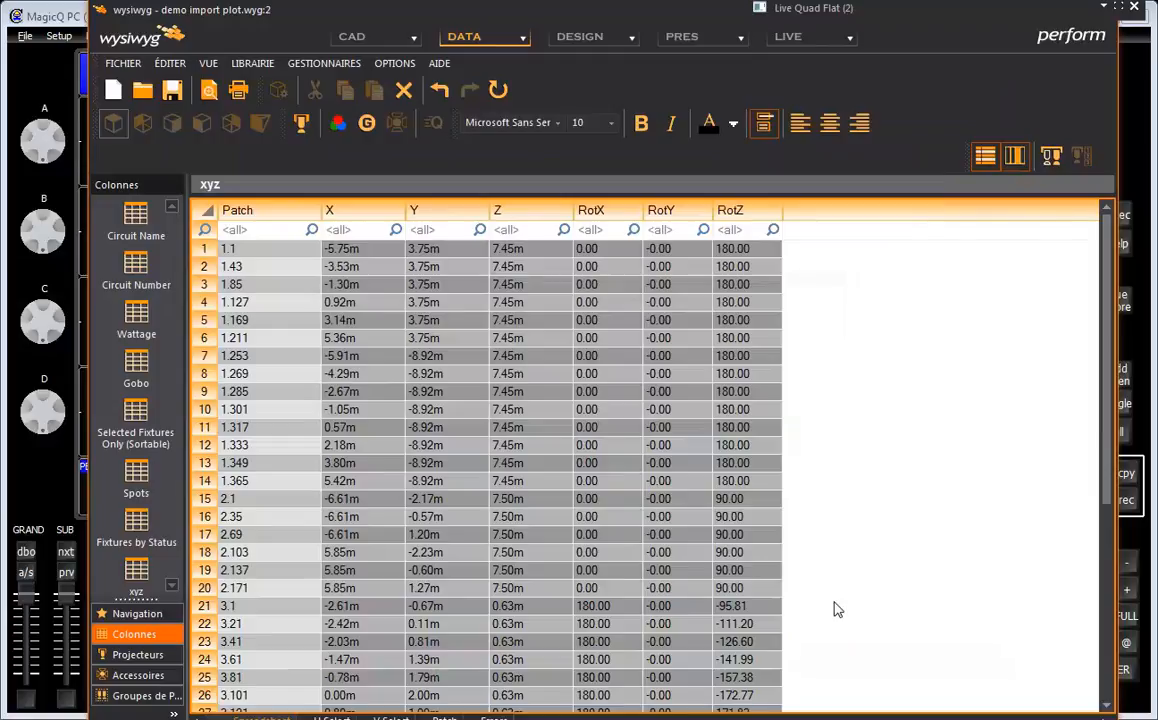
# Switch to the file explorer window showing the MagicQ show folder and open xyz.xlsx in Excel.
pyautogui.hotkey('alt', 'Tab')
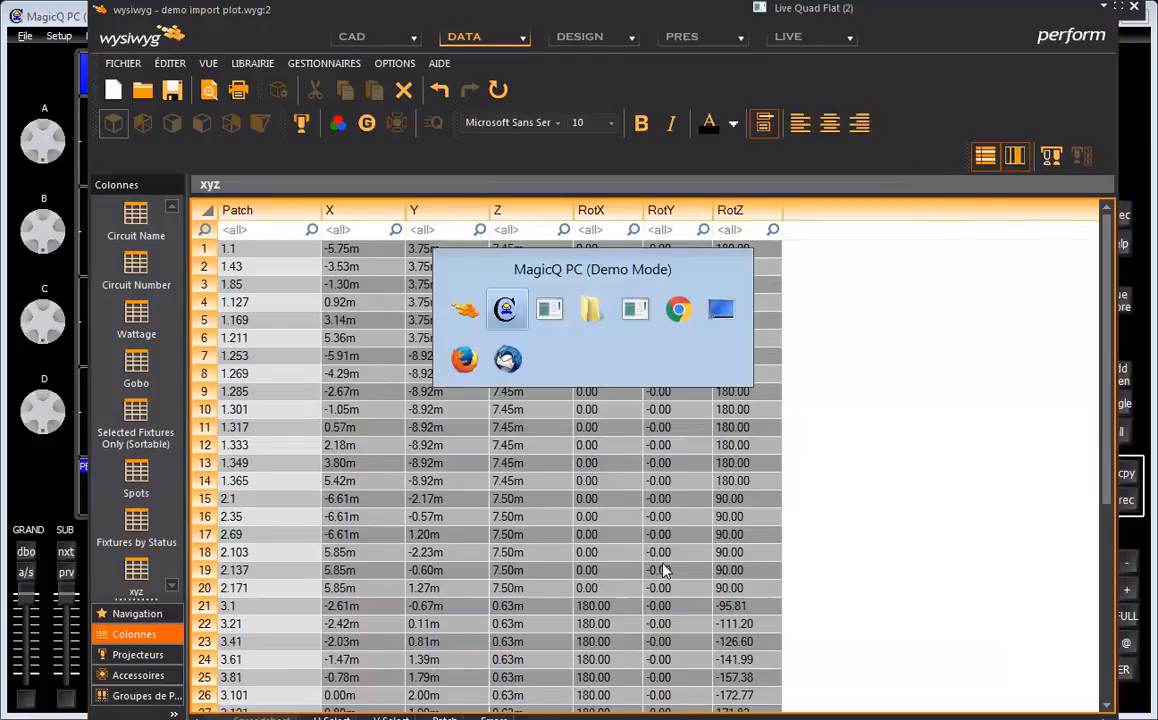
pyautogui.click(591, 310)
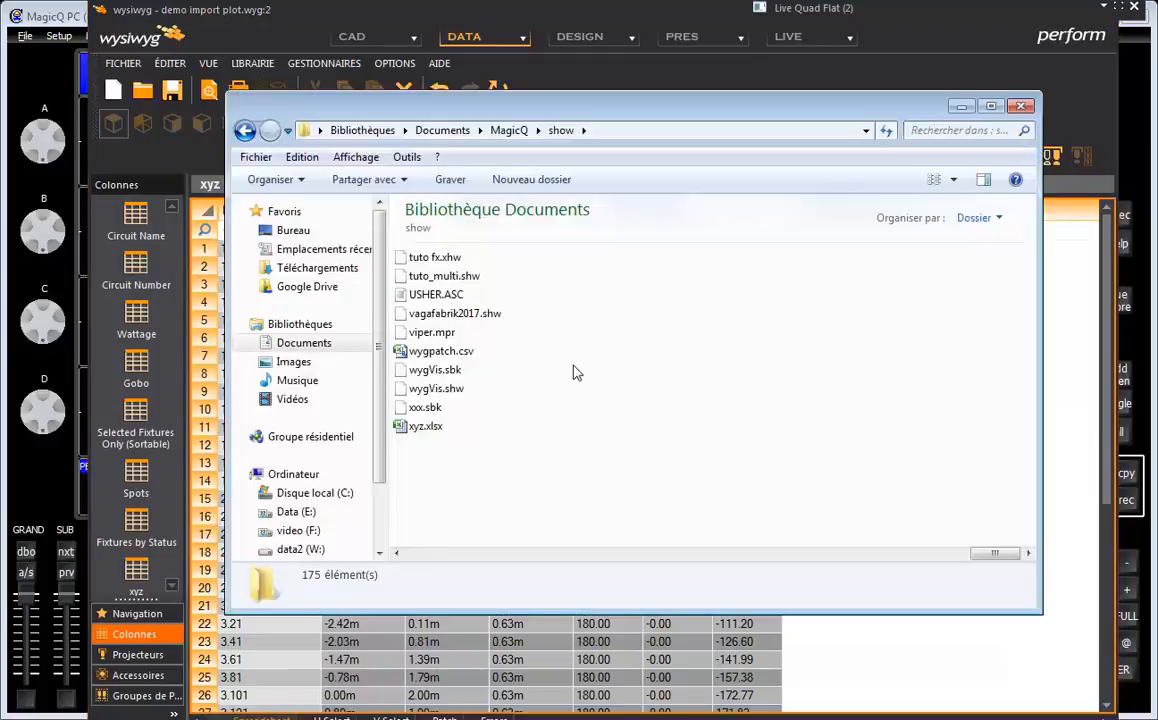
pyautogui.doubleClick(424, 428)
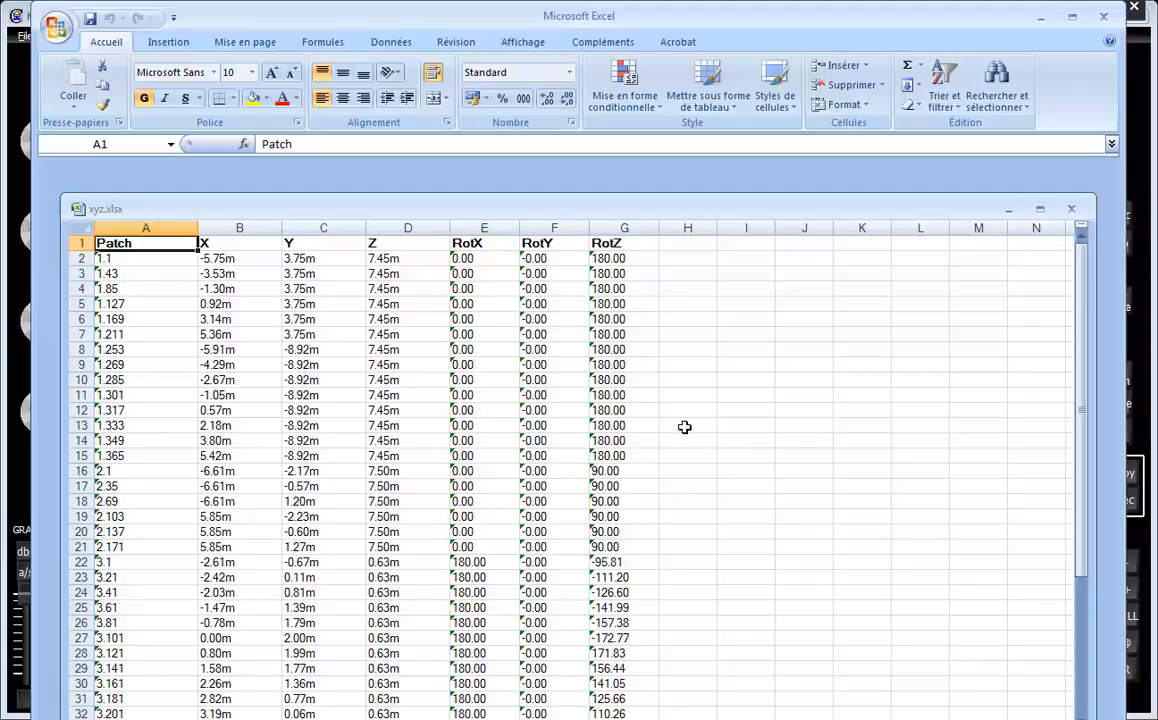
# Swap the Y and Z column headings by entering Z in C1 and Y in D1.
pyautogui.click(300, 247)
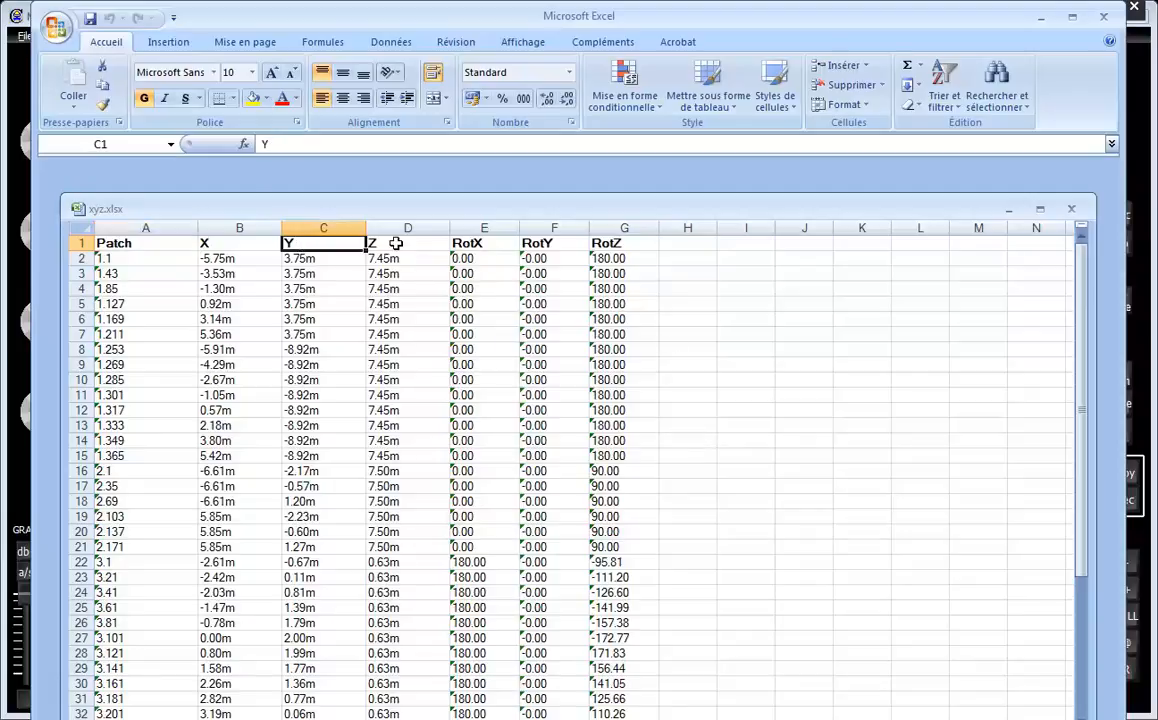
pyautogui.click(392, 247)
pyautogui.click(310, 245)
pyautogui.click(376, 245)
pyautogui.click(318, 245)
pyautogui.write('Z')
pyautogui.press('Tab')
pyautogui.write('Y')
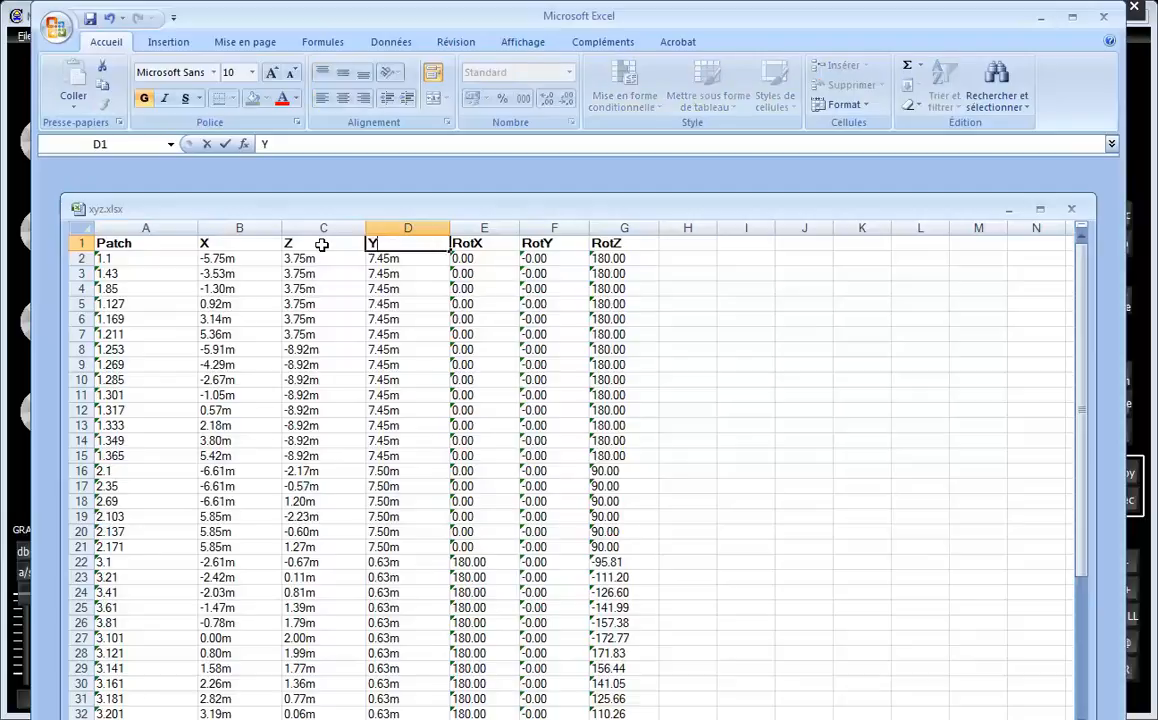
pyautogui.press('Tab')
# Swap the rotation column headings by entering RotZ in F1 and RotY in G1.
pyautogui.press('Tab')
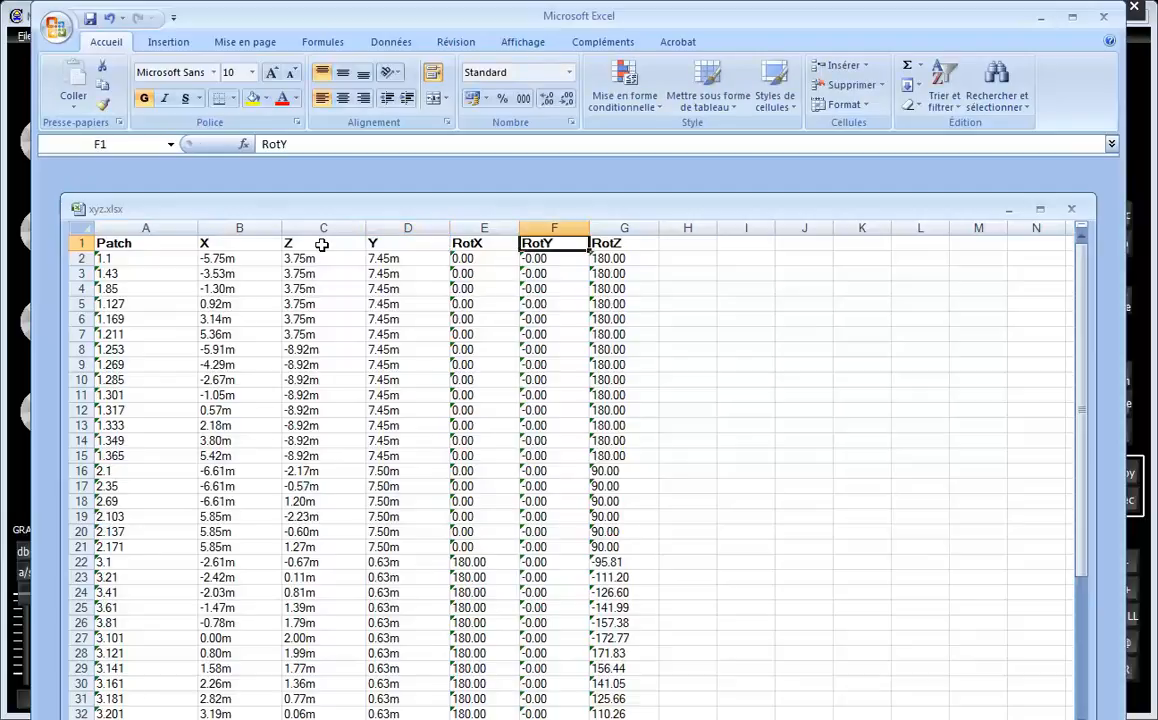
pyautogui.write('Rot')
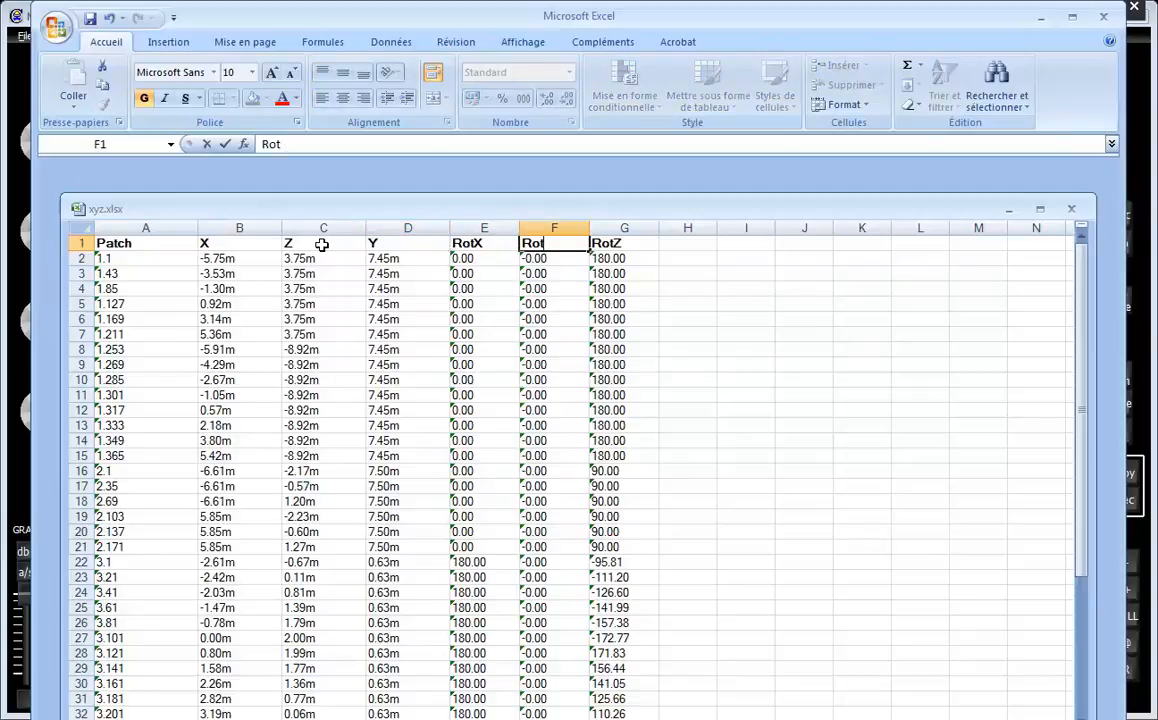
pyautogui.write('Z')
pyautogui.press('Tab')
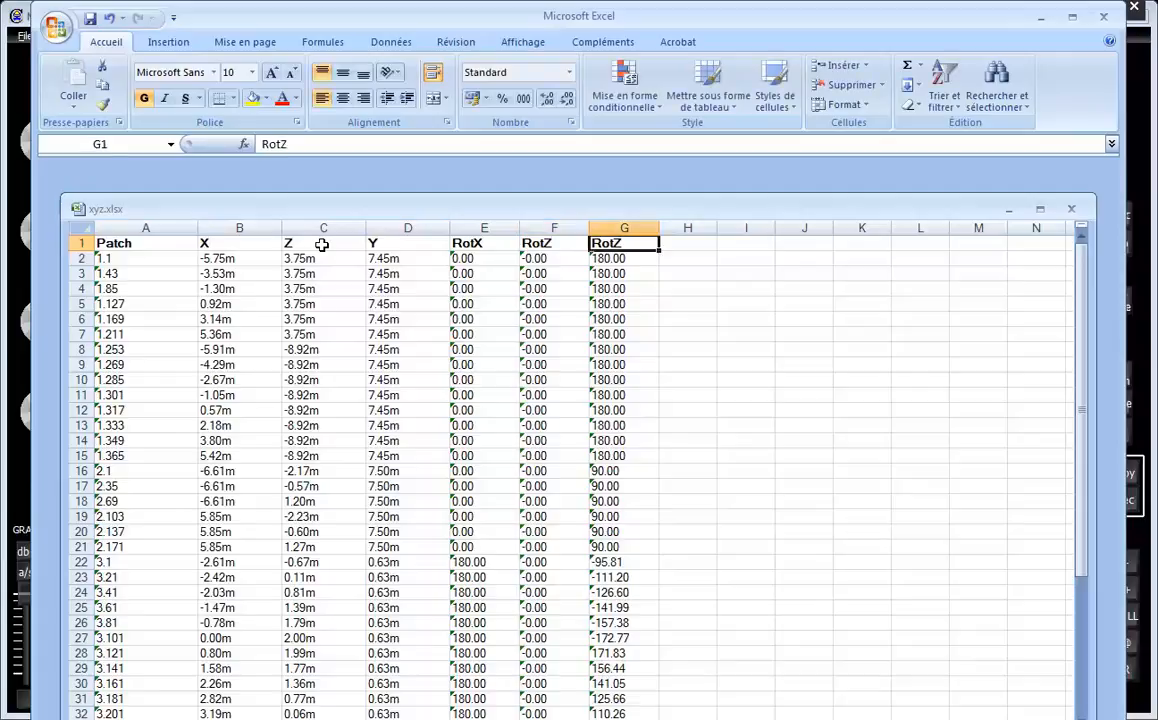
pyautogui.write('Rot')
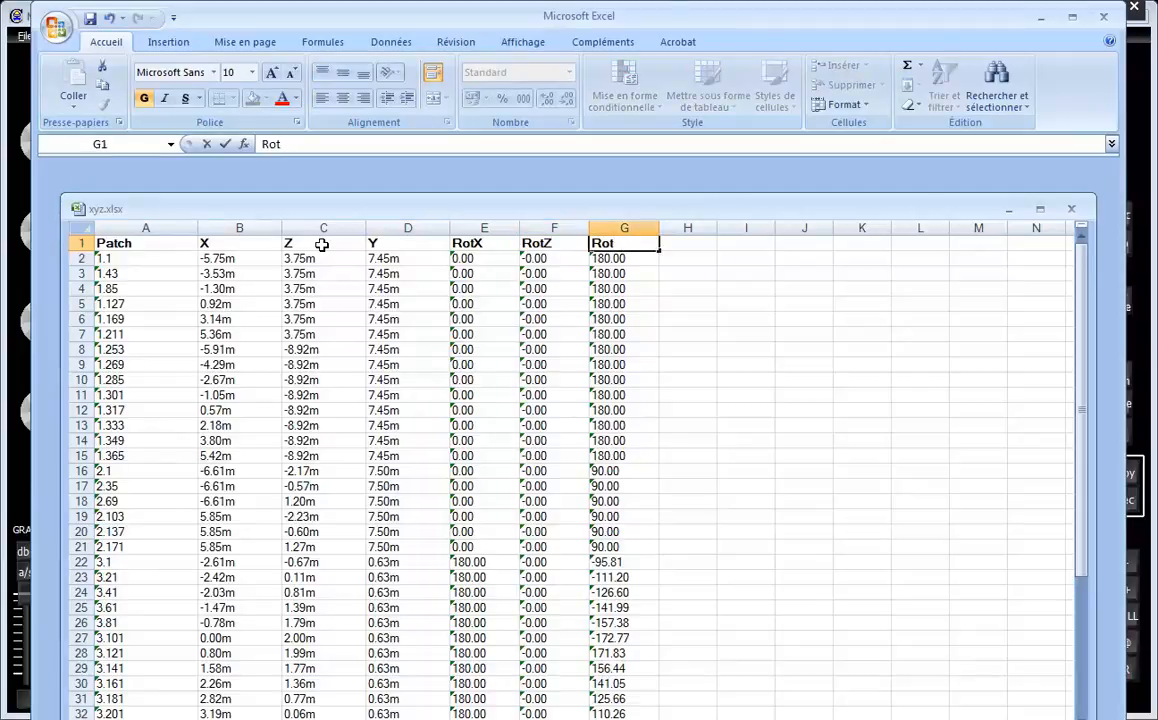
pyautogui.write('Y')
pyautogui.click(416, 364)
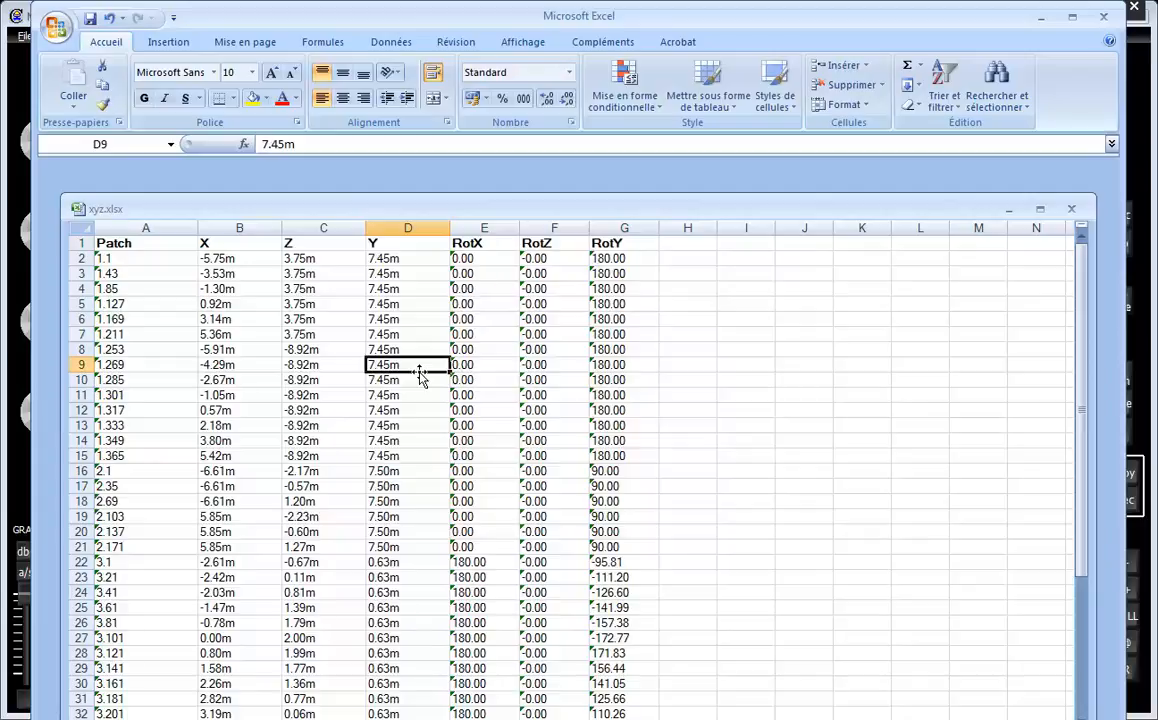
# Remove the unit letter m from all Z values in C2:C45 by replacing m with nothing.
pyautogui.click(320, 258)
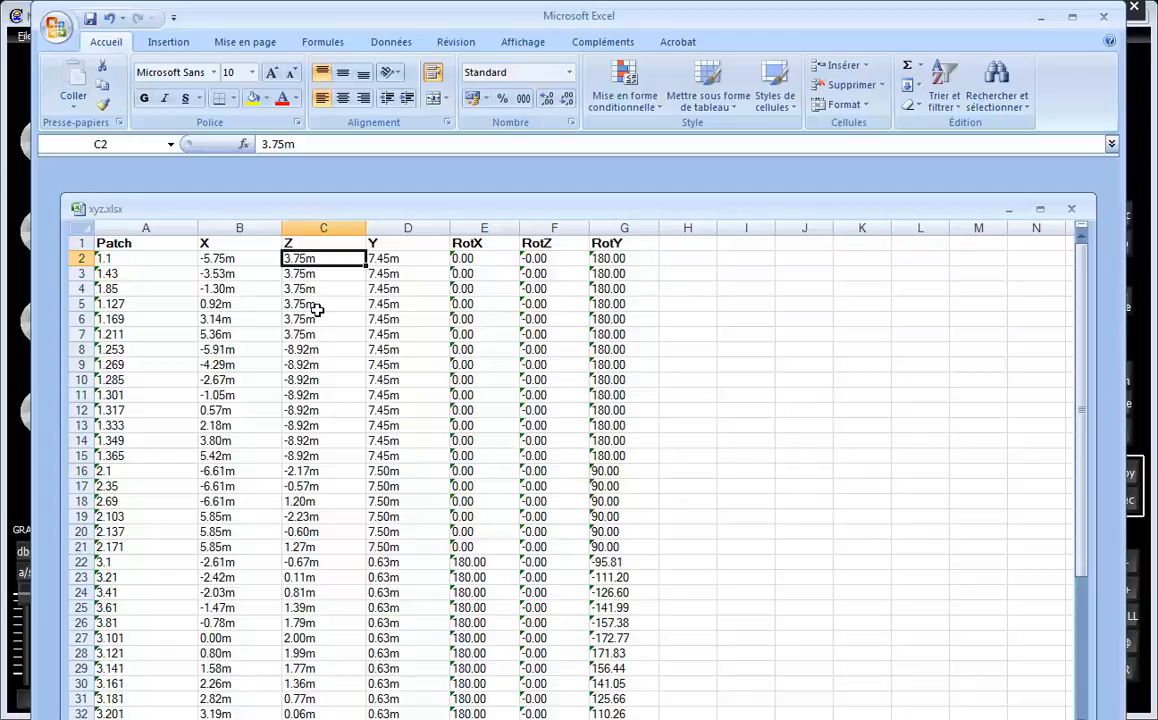
pyautogui.hotkey('ctrl', 'shift', 'Down')
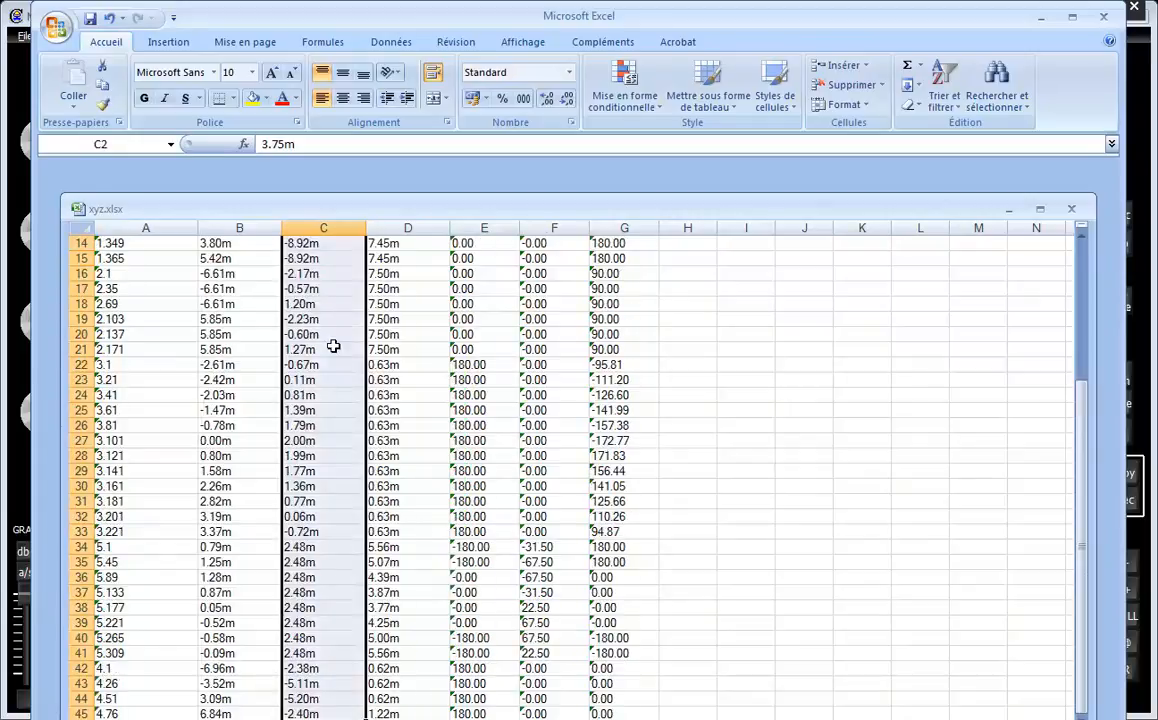
pyautogui.scroll(-3, 328, 326)
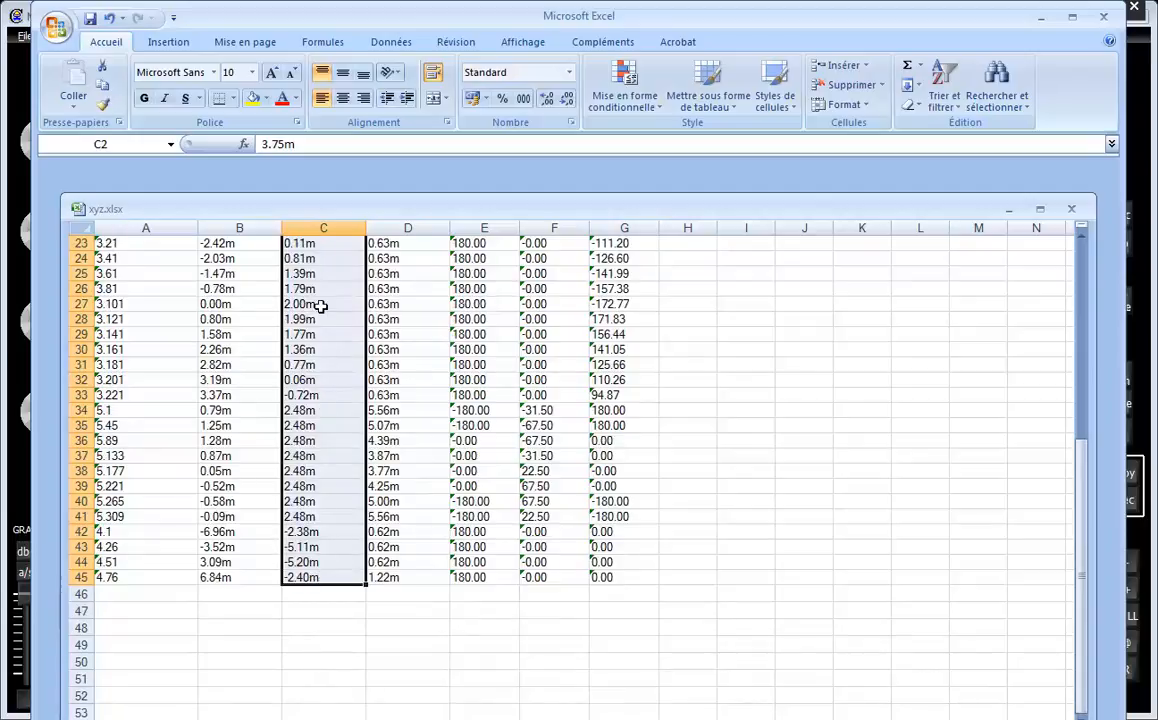
pyautogui.scroll(7, 320, 458)
pyautogui.scroll(1, 318, 455)
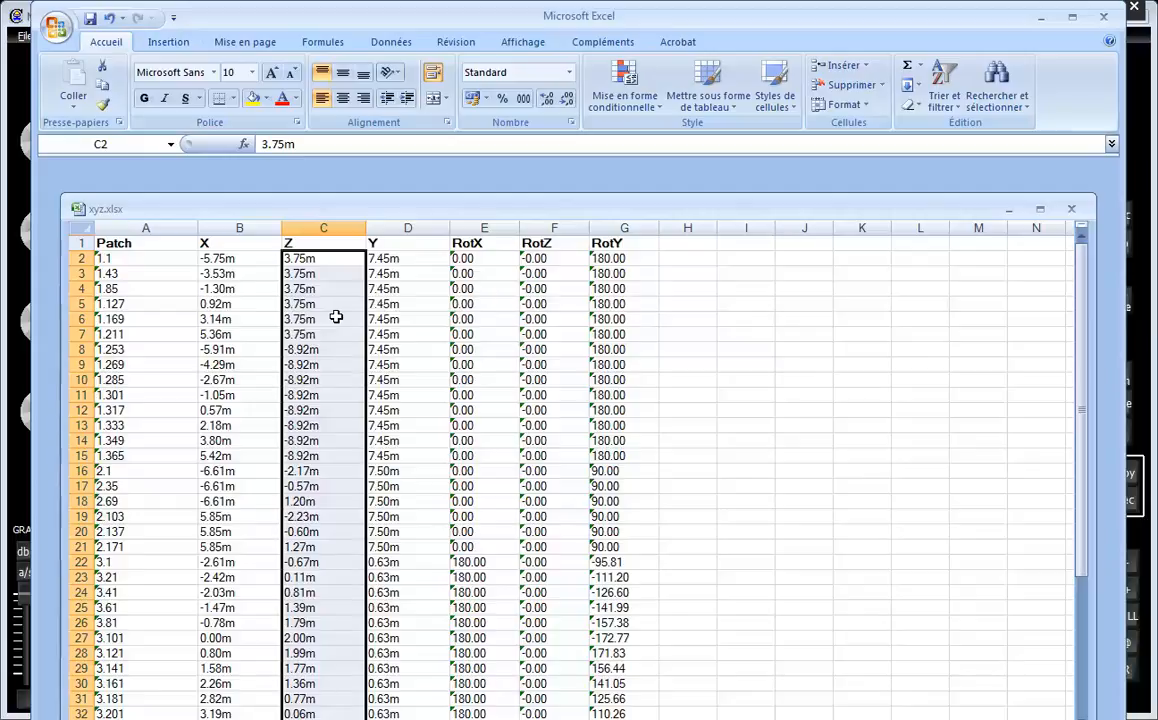
pyautogui.hotkey('ctrl', 'h')
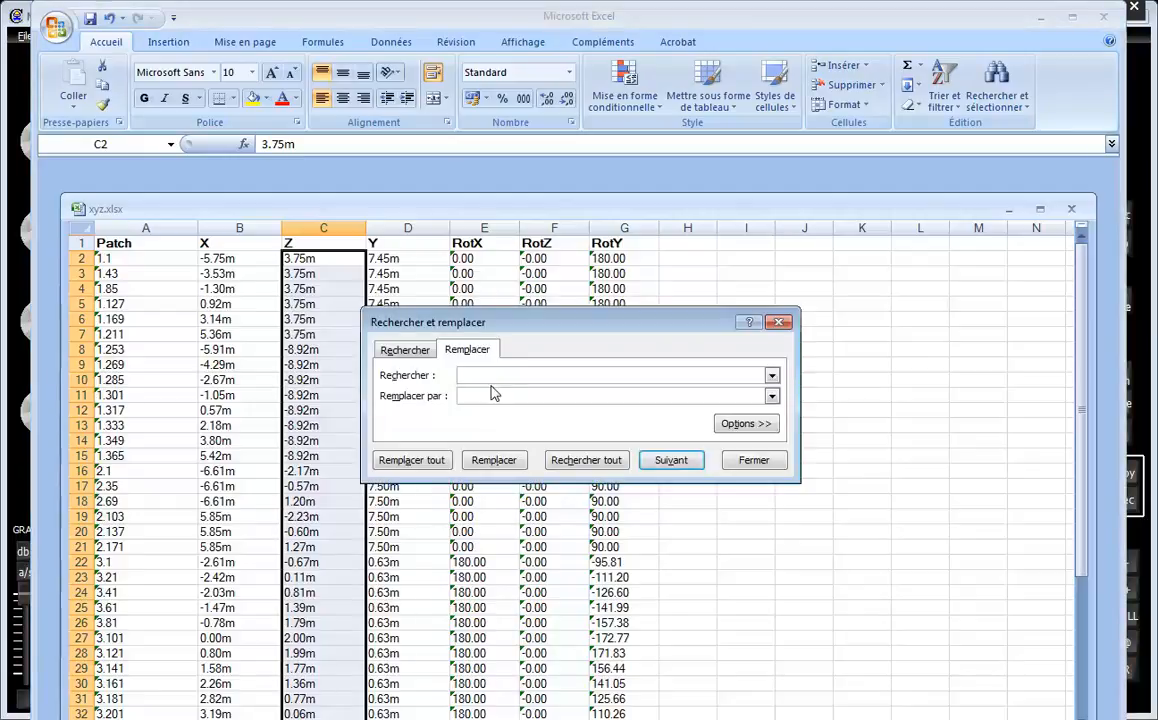
pyautogui.write('m')
pyautogui.click(464, 395)
pyautogui.click(432, 462)
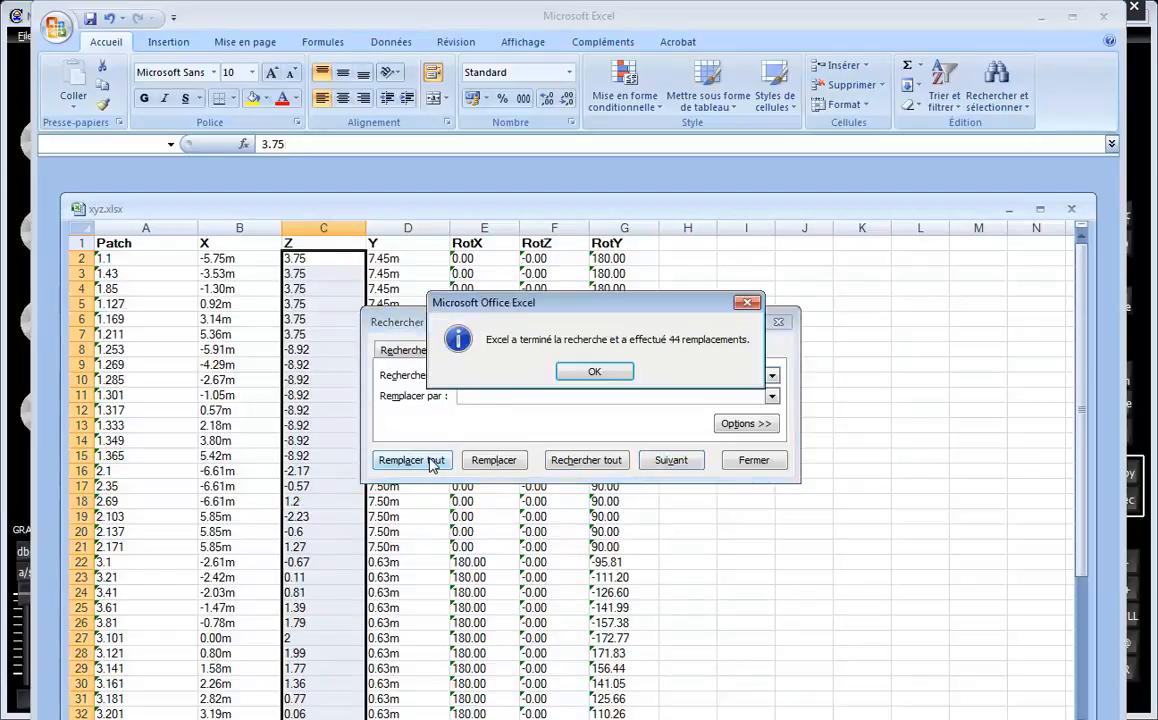
pyautogui.click(590, 371)
pyautogui.click(752, 461)
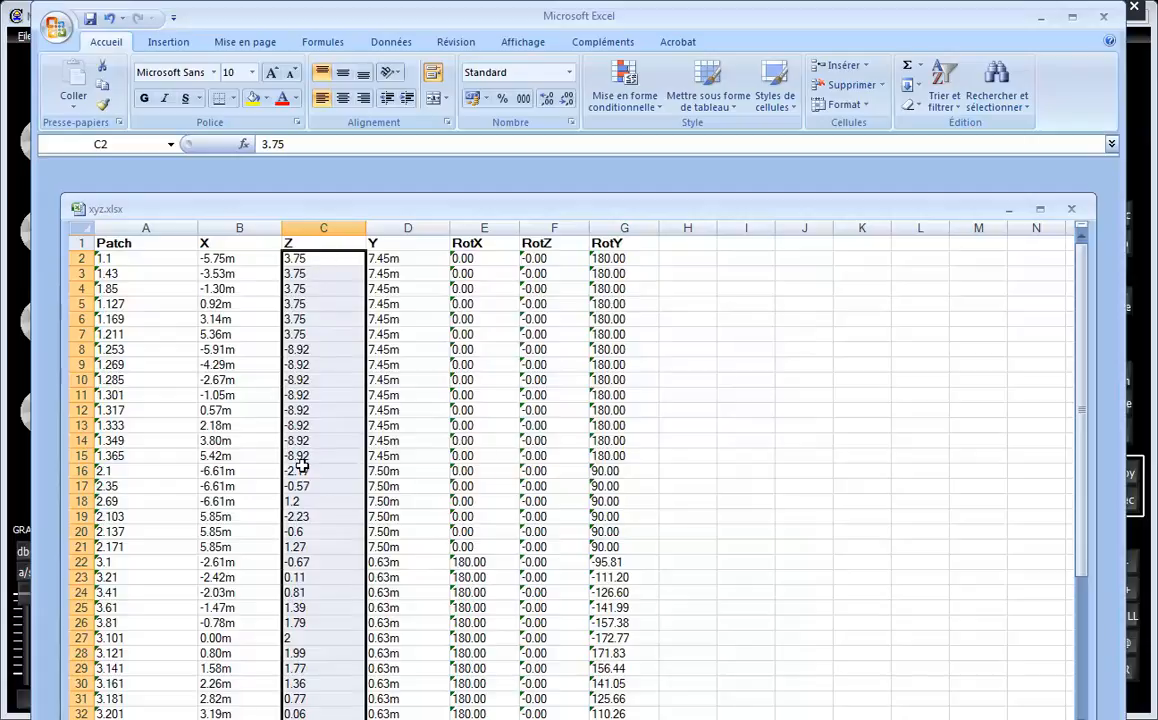
# Enter -1 in the empty helper cell H2 and copy that cell.
pyautogui.click(687, 262)
pyautogui.write('-')
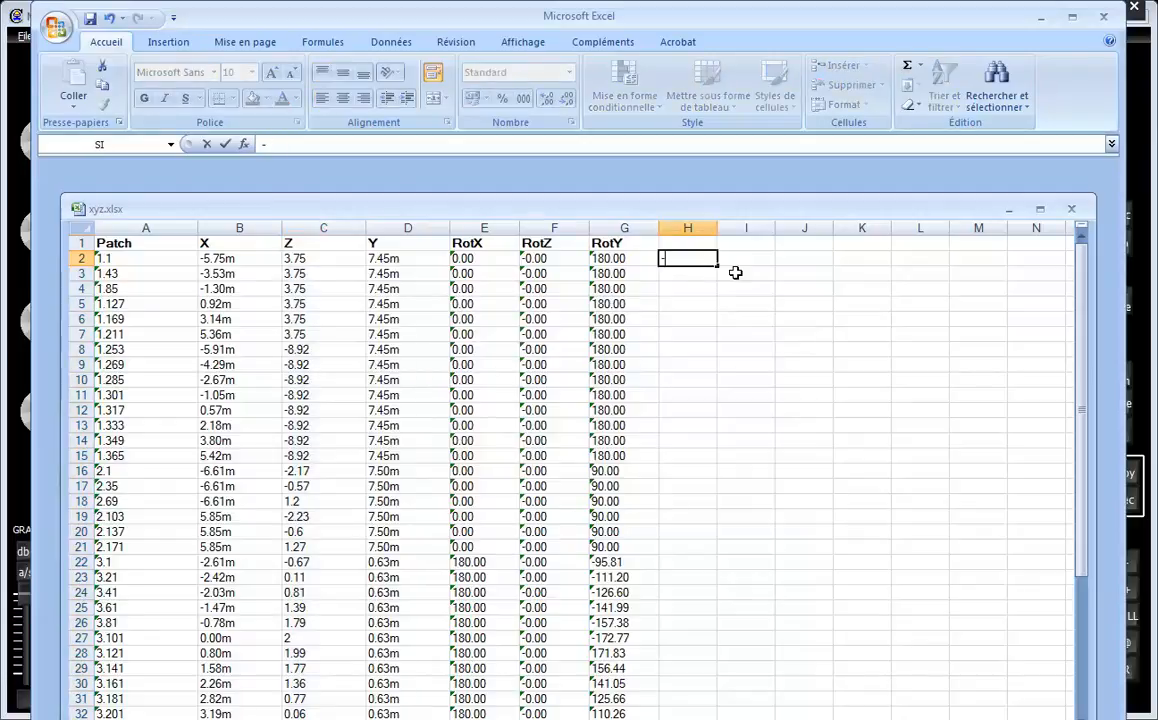
pyautogui.write('1')
pyautogui.press('Return')
pyautogui.click(708, 259)
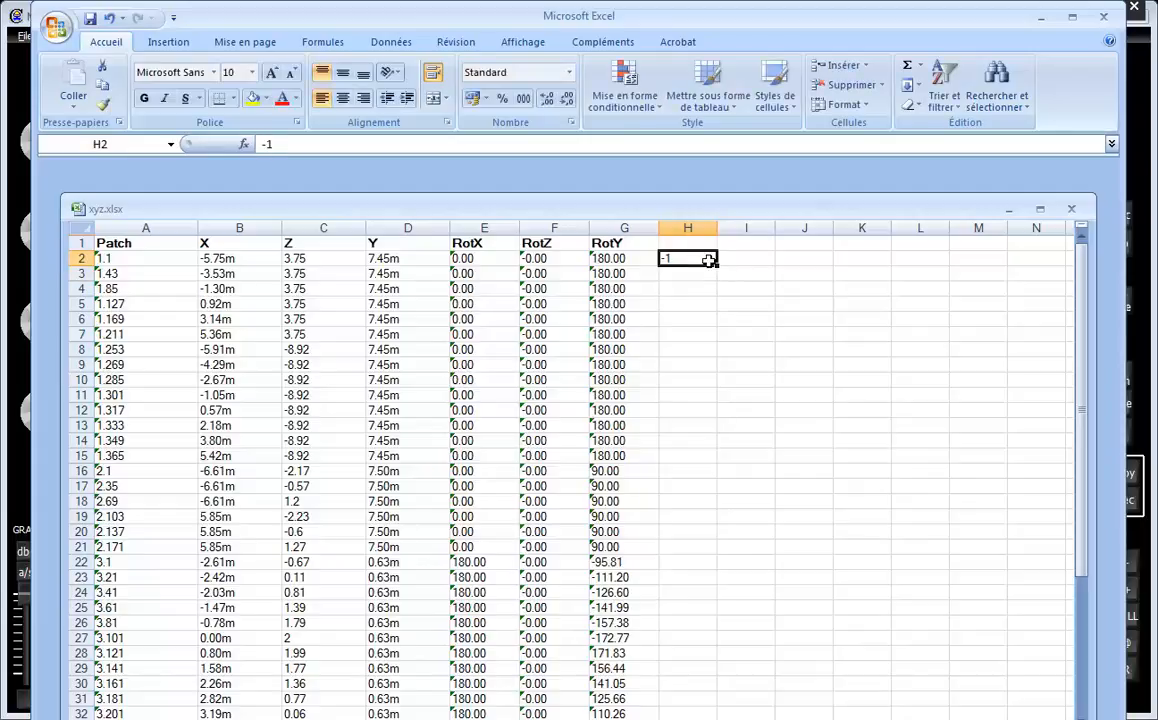
pyautogui.hotkey('ctrl', 'c')
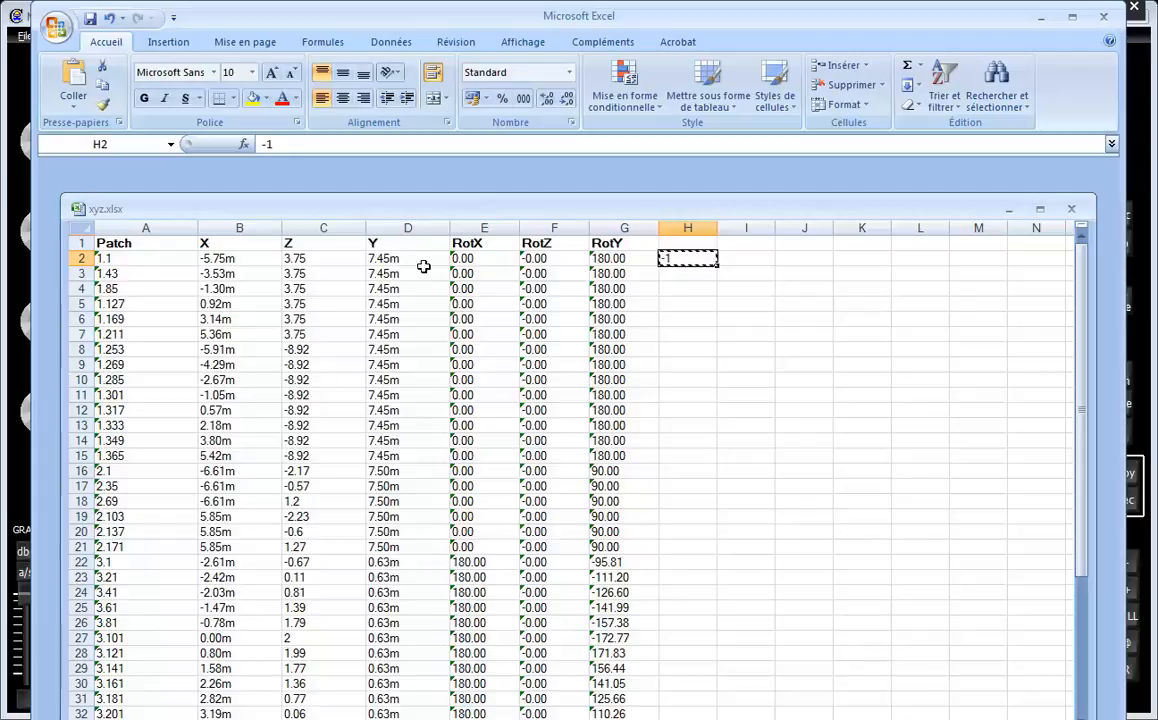
# Invert the sign of the Z values in C2:C45 by paste-special multiplying them with the copied -1.
pyautogui.click(321, 261)
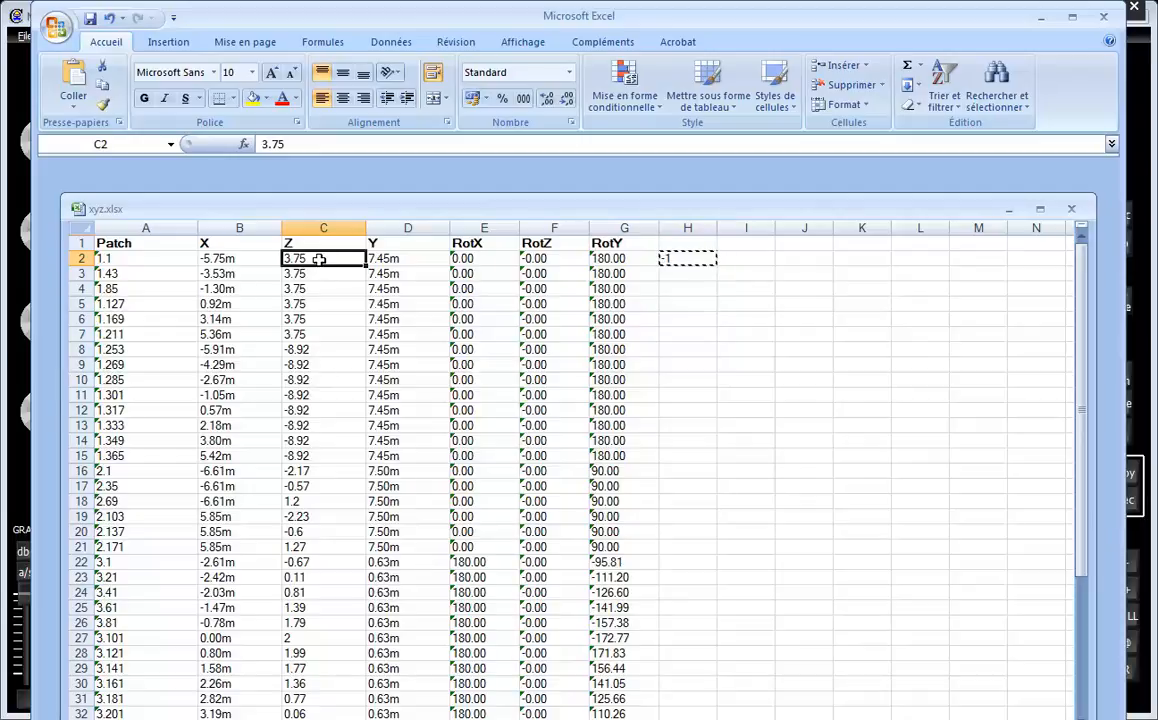
pyautogui.hotkey('ctrl', 'space')
pyautogui.scroll(-4, 319, 260)
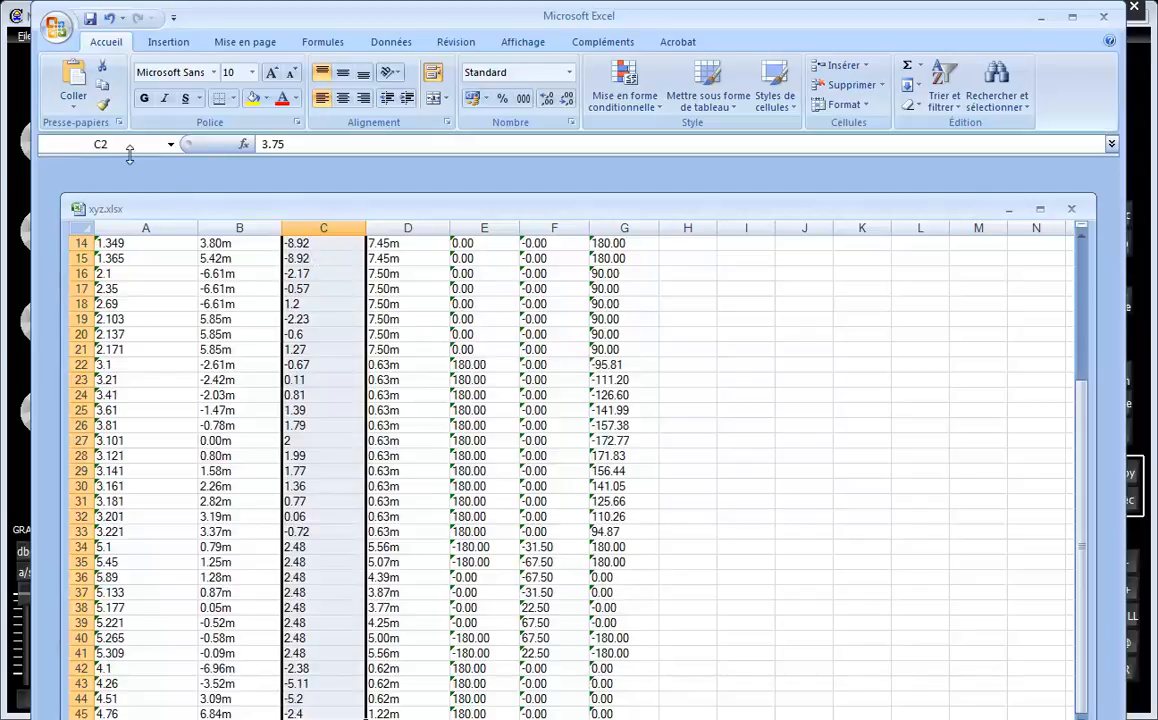
pyautogui.click(77, 105)
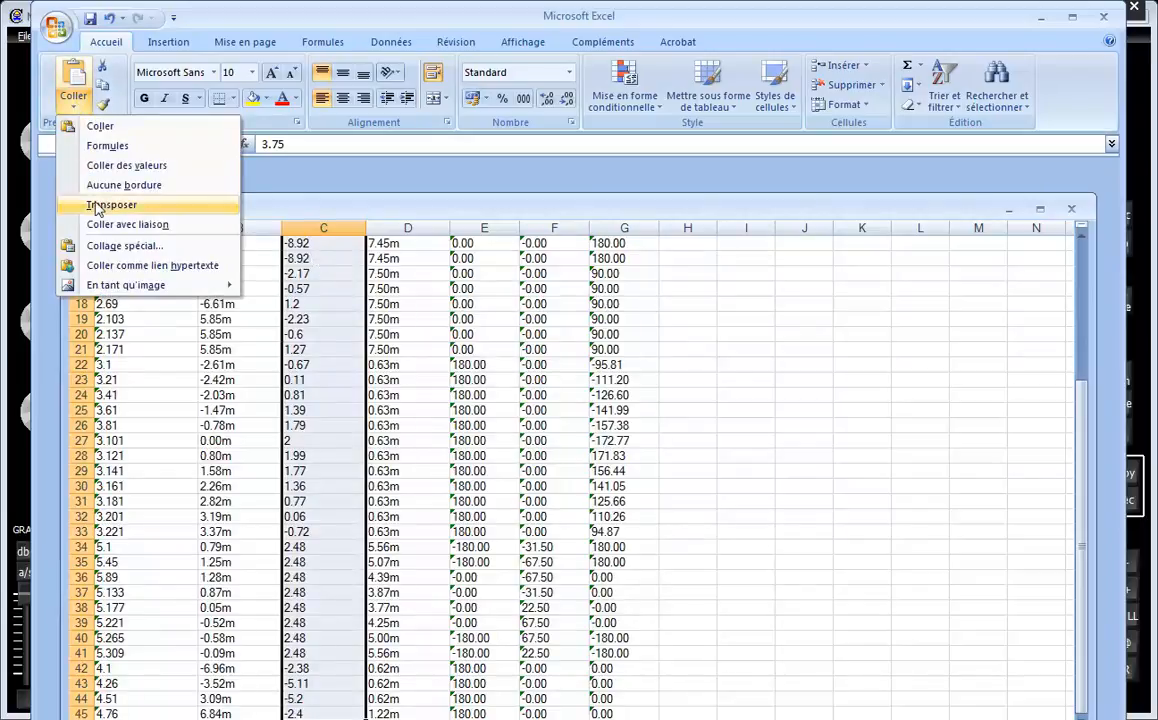
pyautogui.click(92, 249)
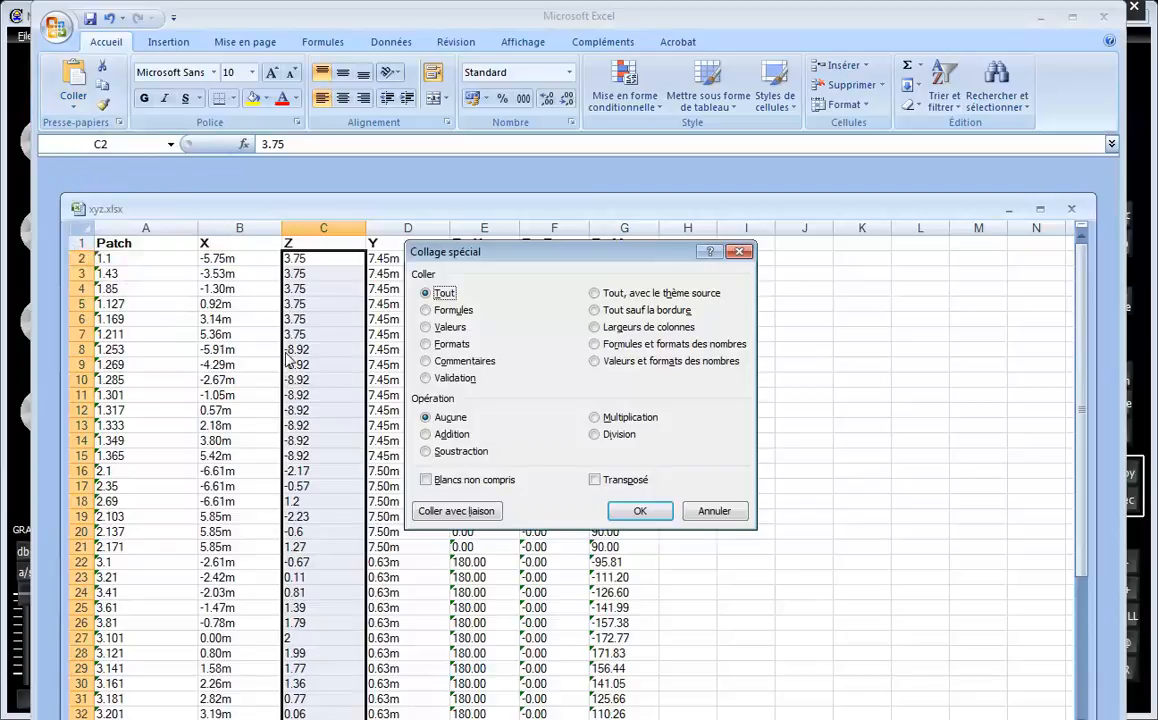
pyautogui.click(594, 418)
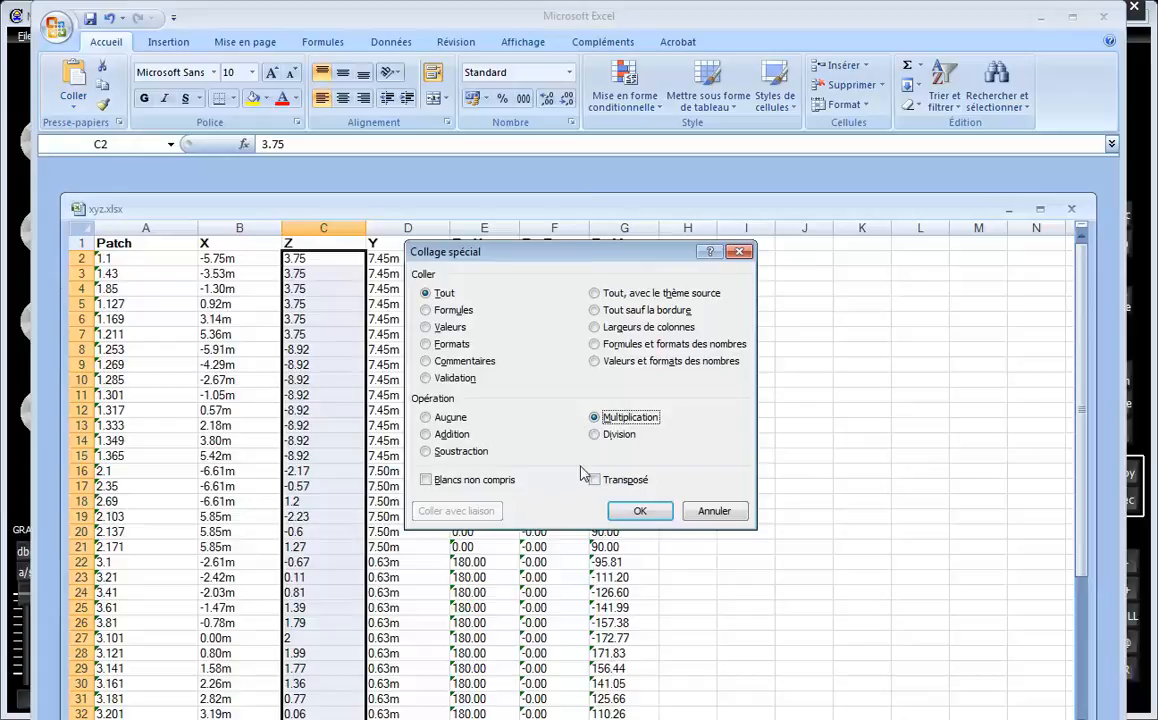
pyautogui.click(640, 511)
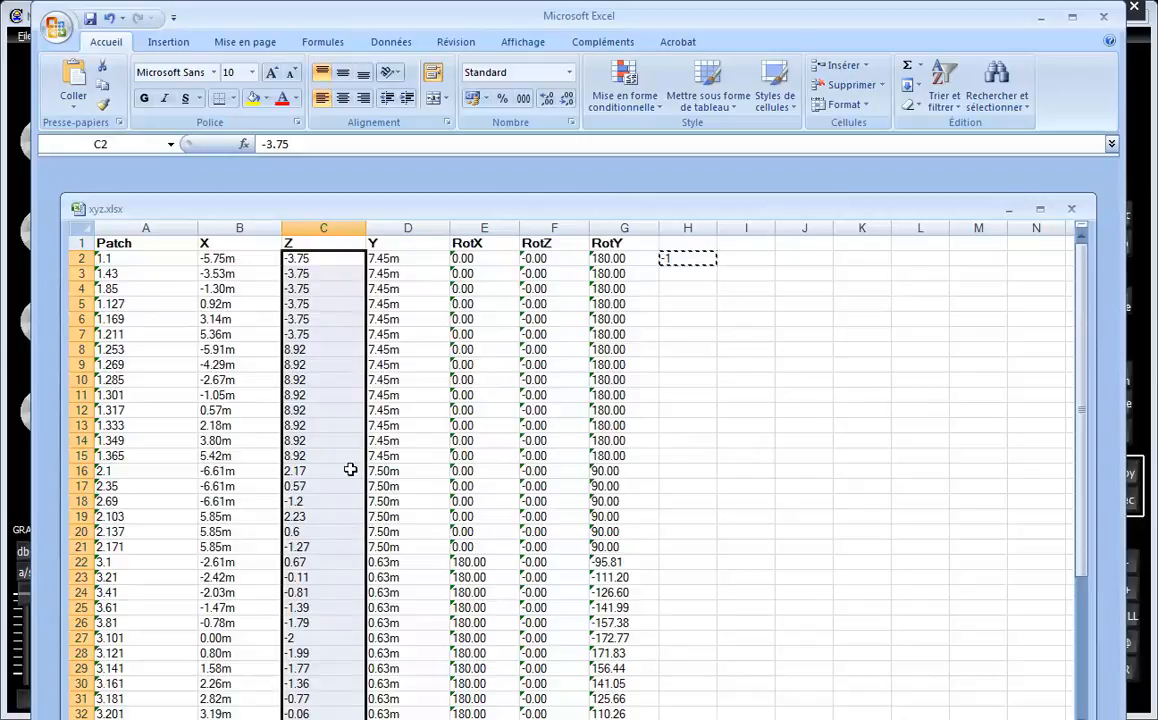
# Delete the helper value -1 from cell H2 and deselect the cell.
pyautogui.click(699, 261)
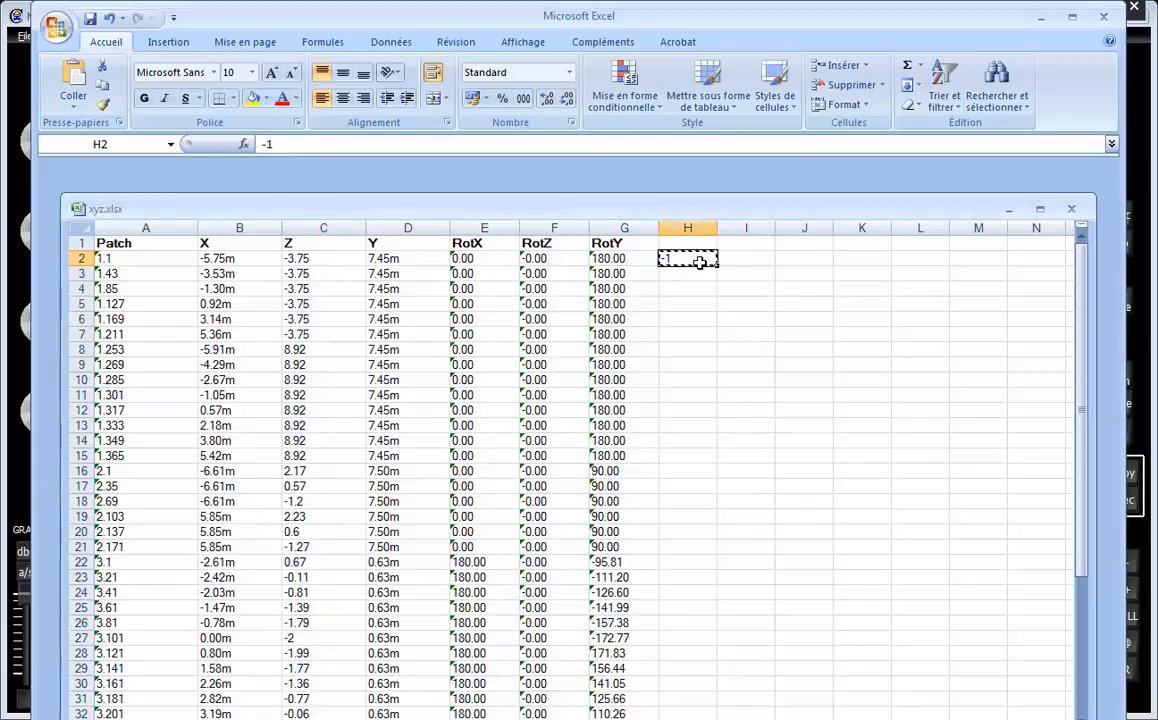
pyautogui.press('Delete')
pyautogui.click(681, 306)
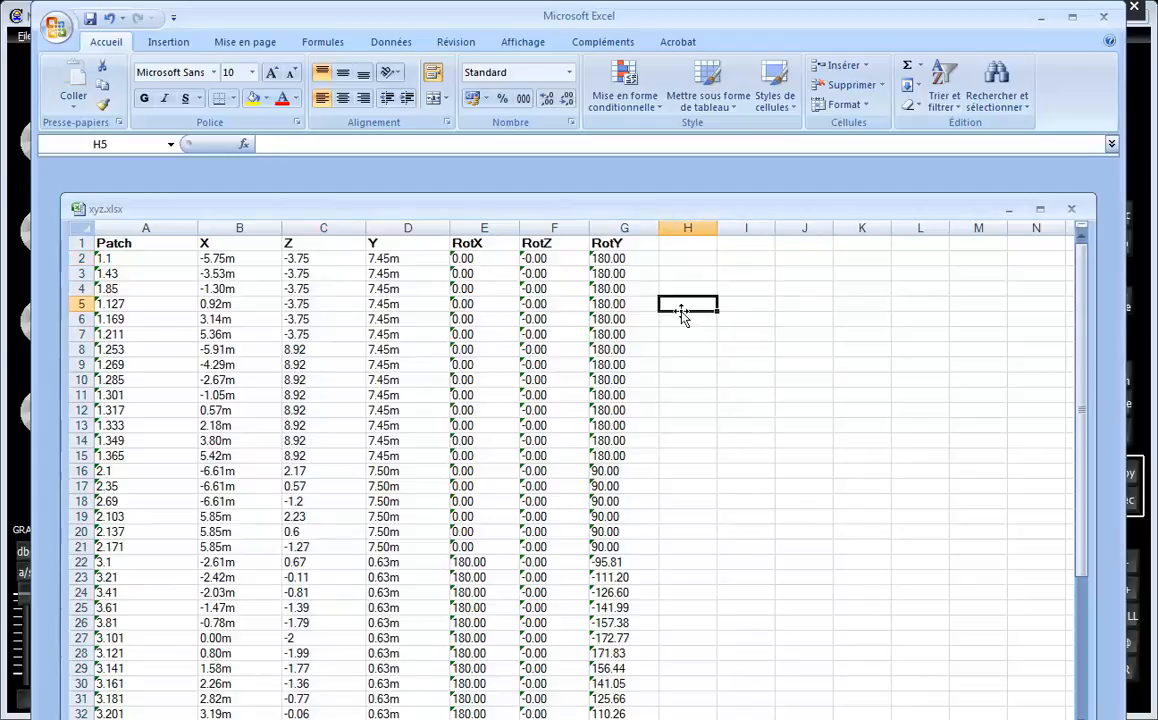
# Save the sheet as the semicolon-separated CSV file xyz.csv in the MagicQ show folder and select that file in the file explorer.
pyautogui.click(60, 25)
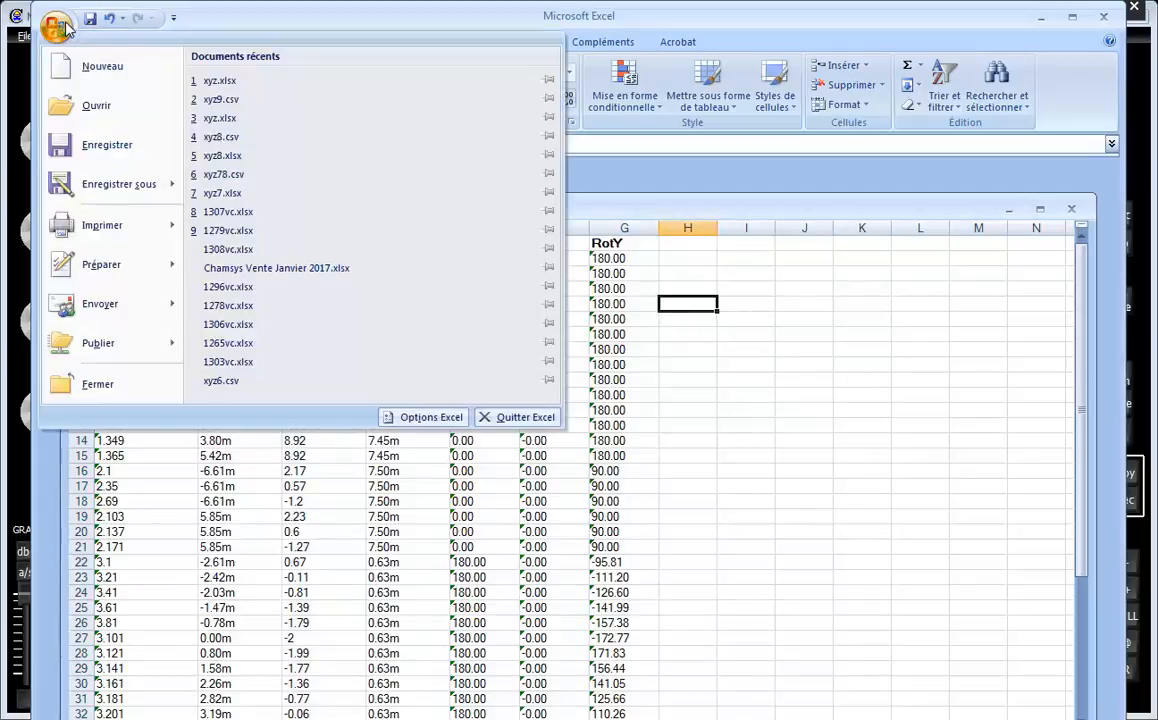
pyautogui.click(74, 186)
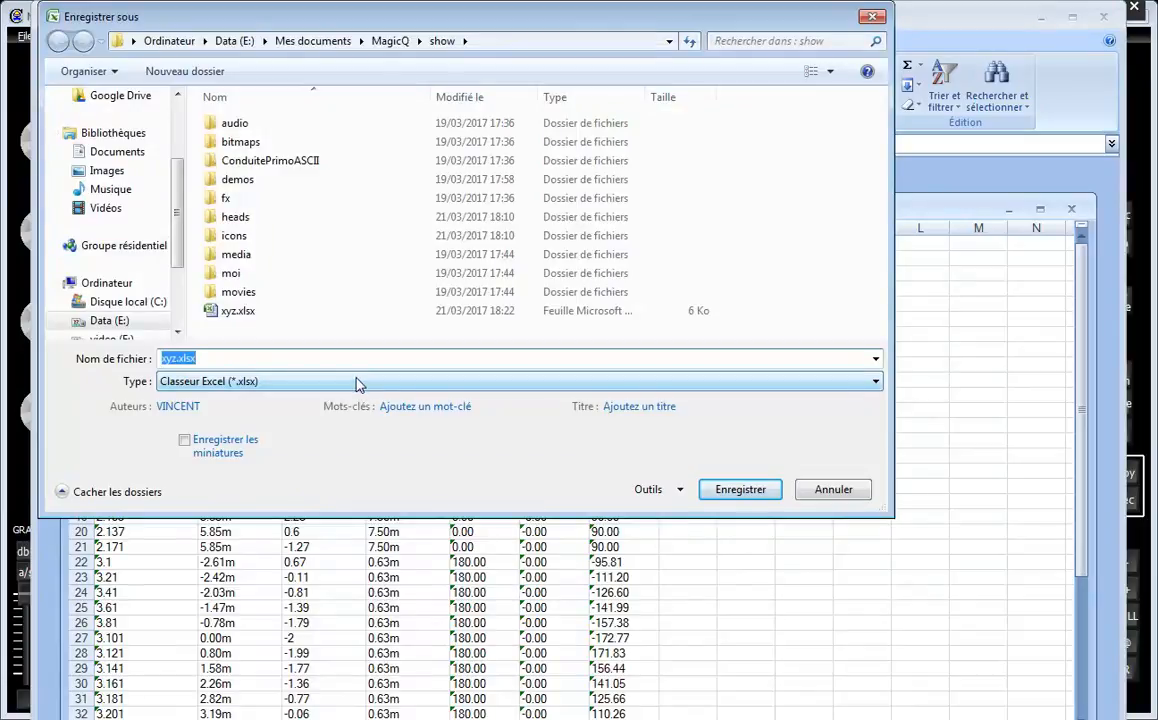
pyautogui.click(358, 382)
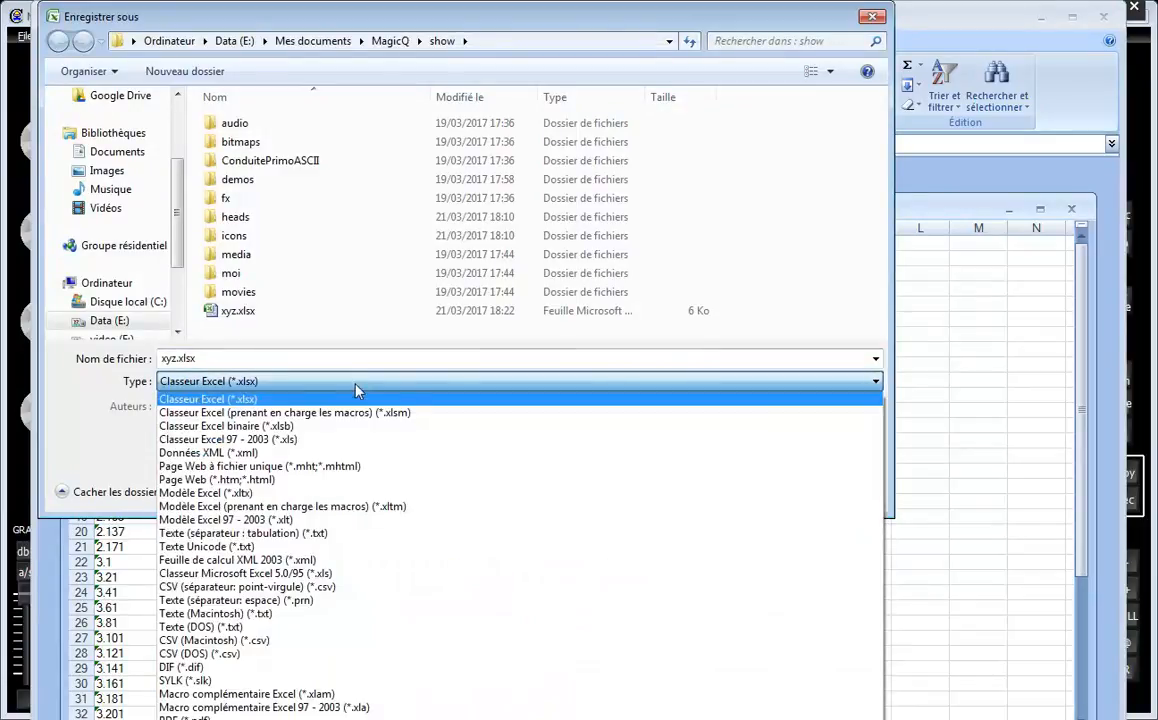
pyautogui.click(365, 588)
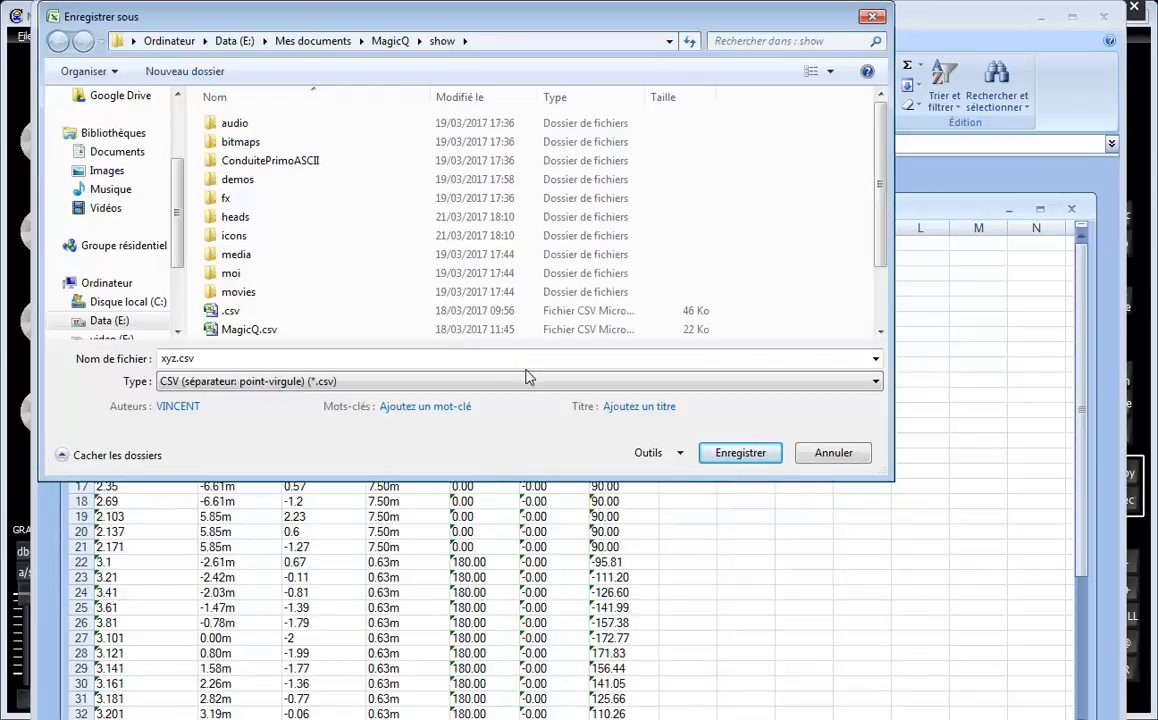
pyautogui.click(742, 457)
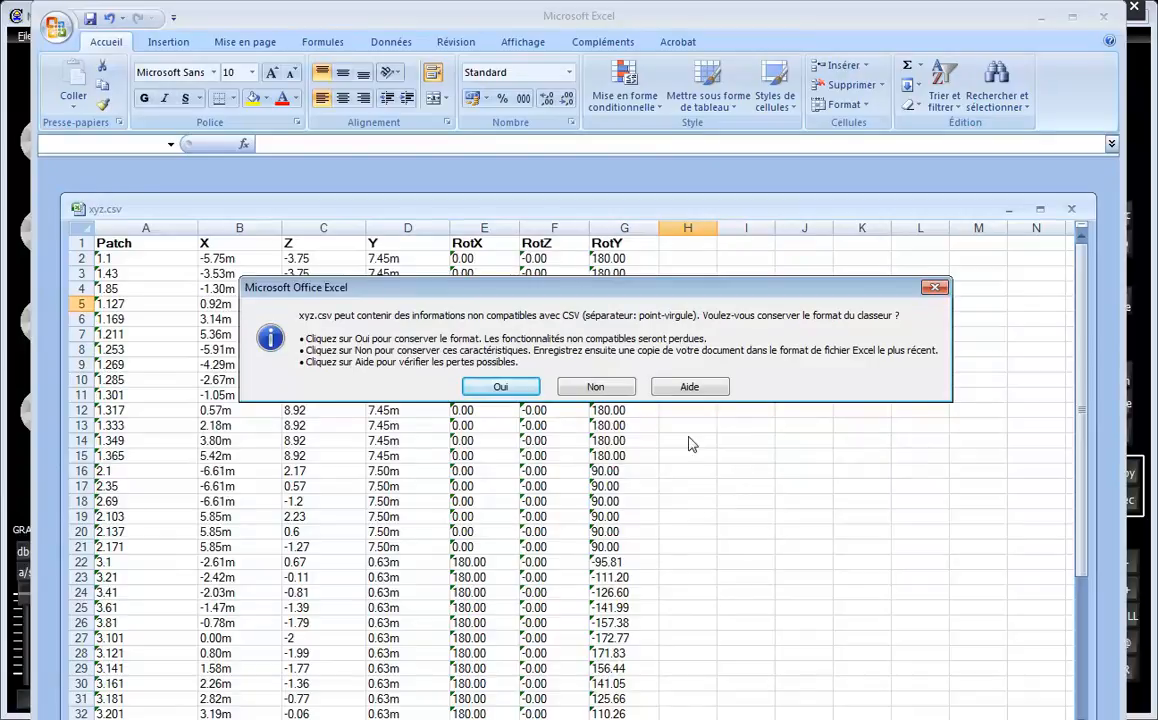
pyautogui.click(501, 387)
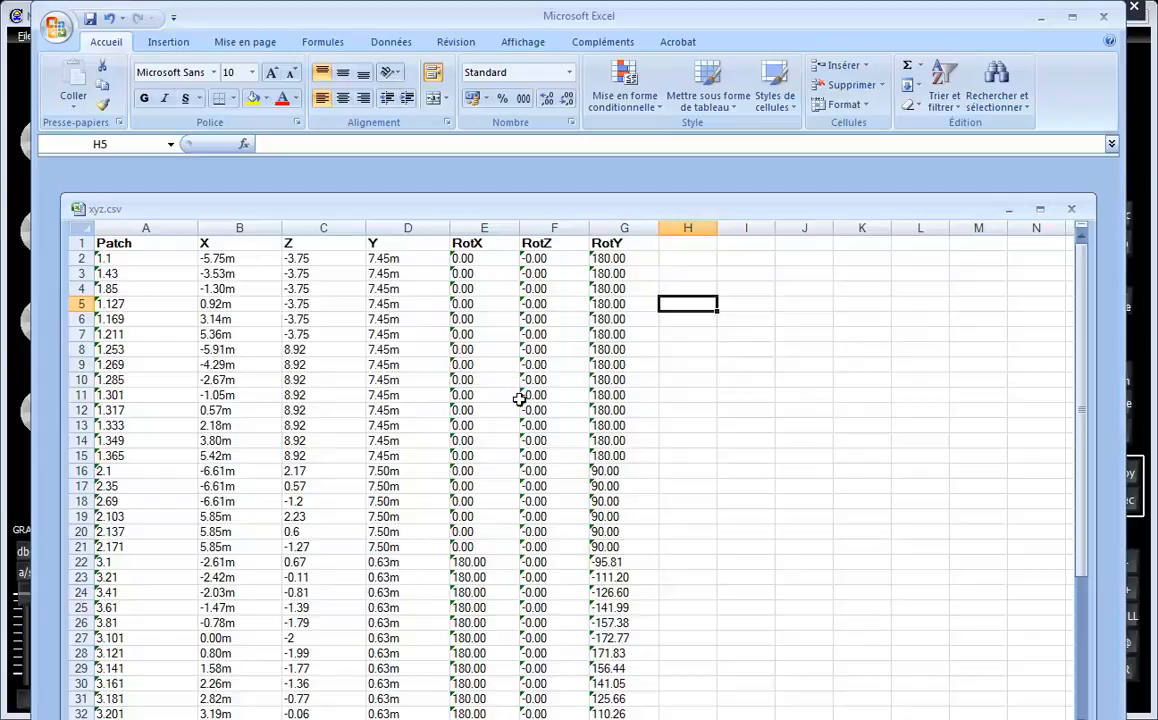
pyautogui.hotkey('alt', 'Tab')
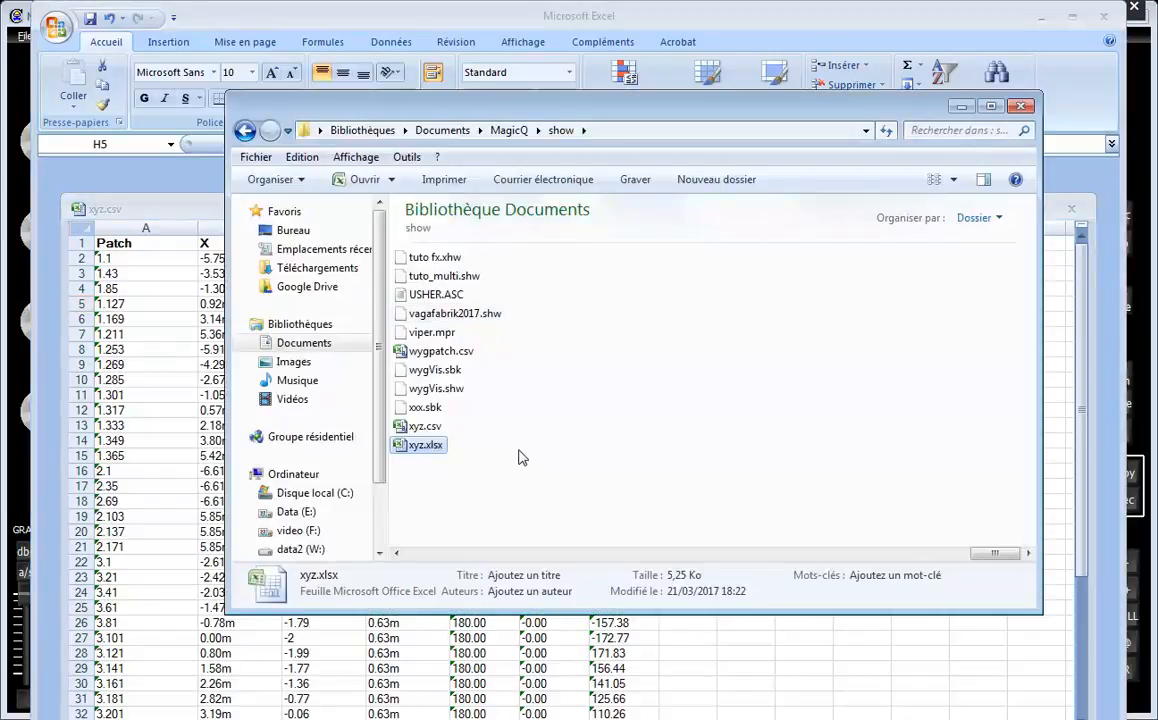
pyautogui.click(427, 428)
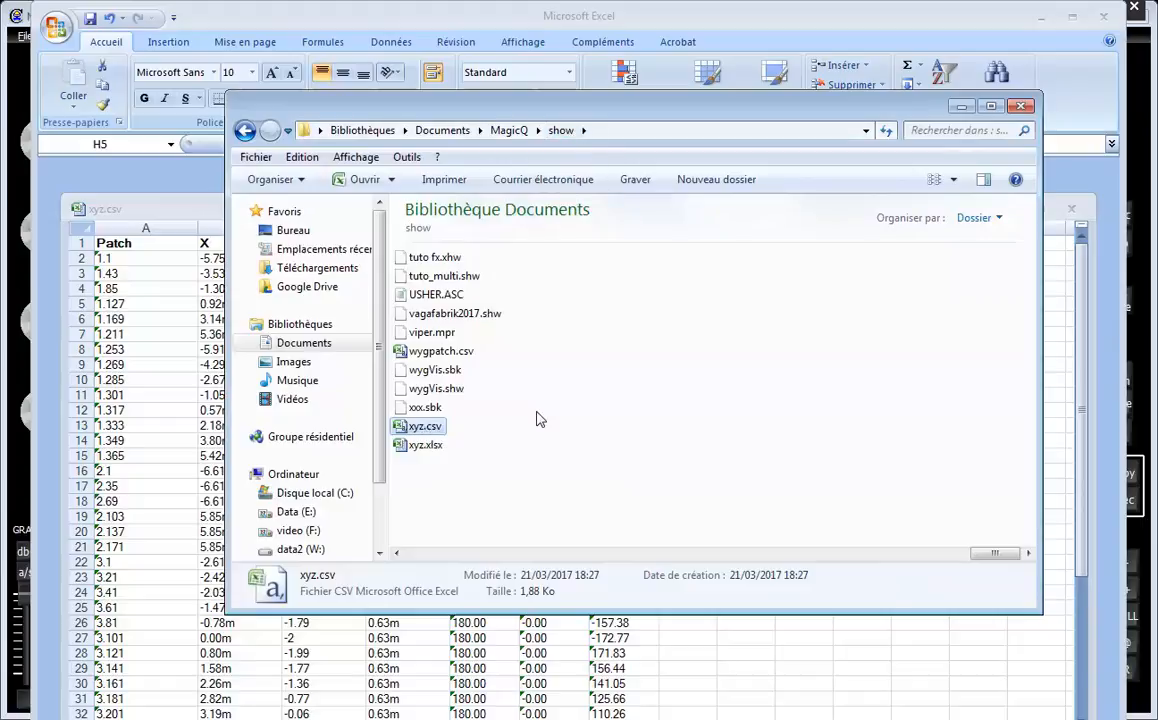
# Switch to MagicQ and set the visualiser type of the DMX universes to Wysiwyg (same PC) in the setup.
pyautogui.hotkey('alt', 'Tab')
pyautogui.press('Tab')
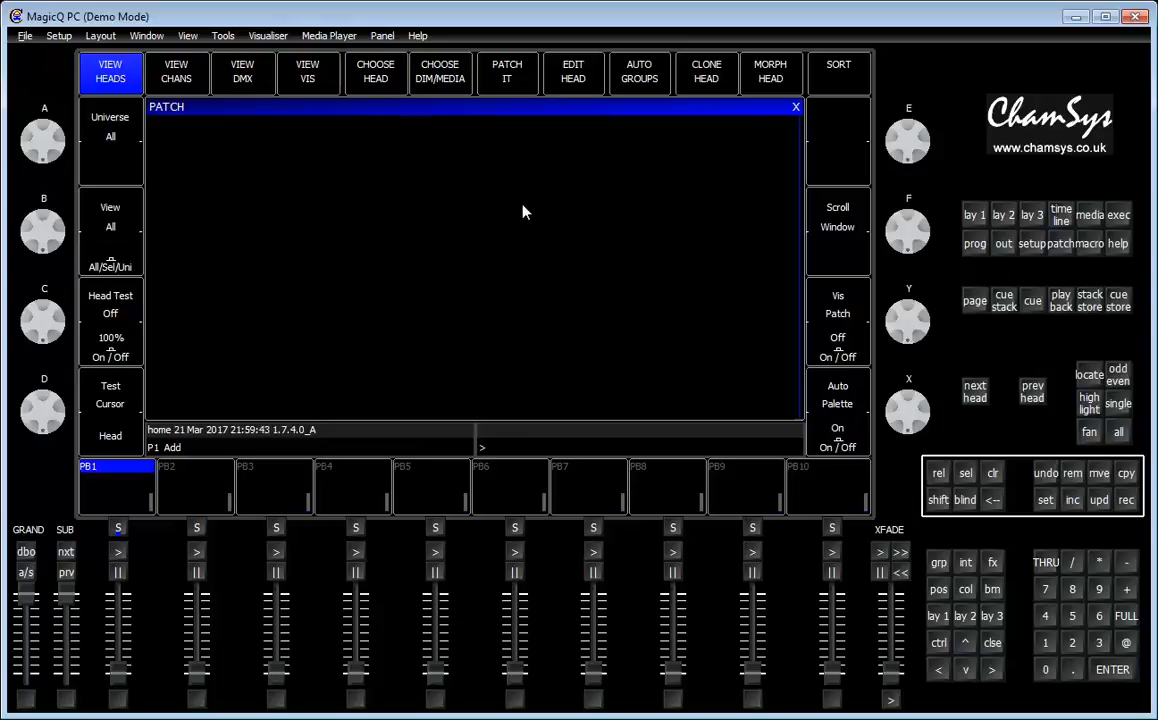
pyautogui.click(1031, 244)
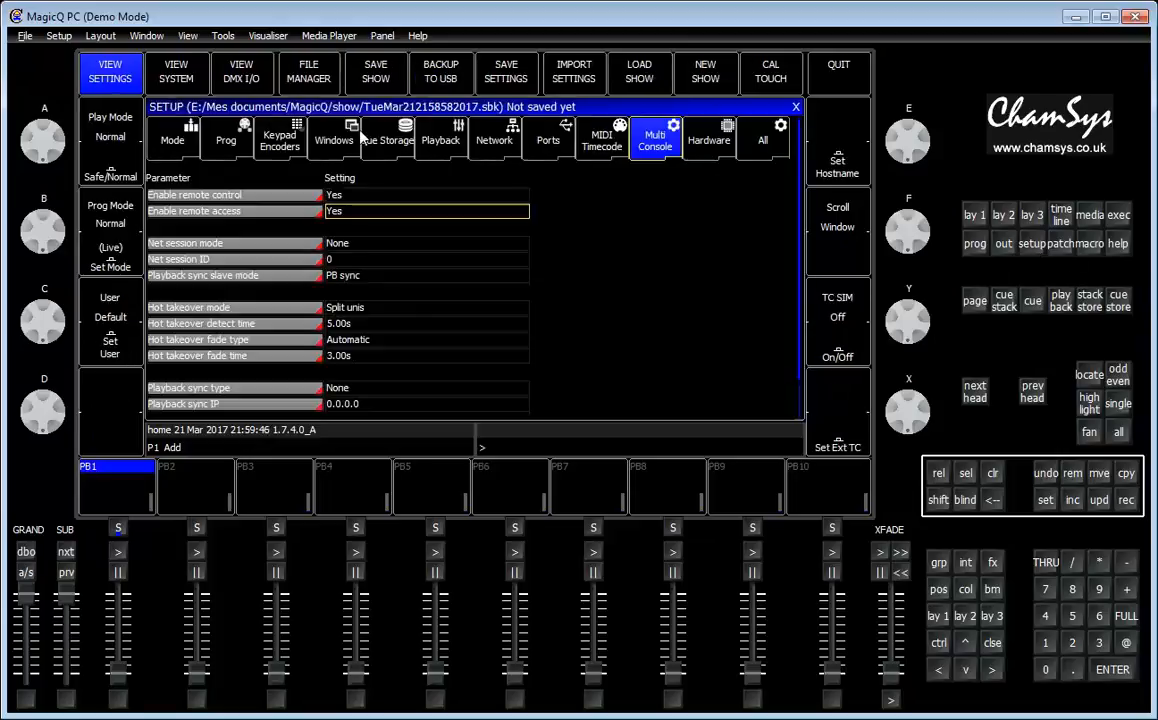
pyautogui.click(245, 76)
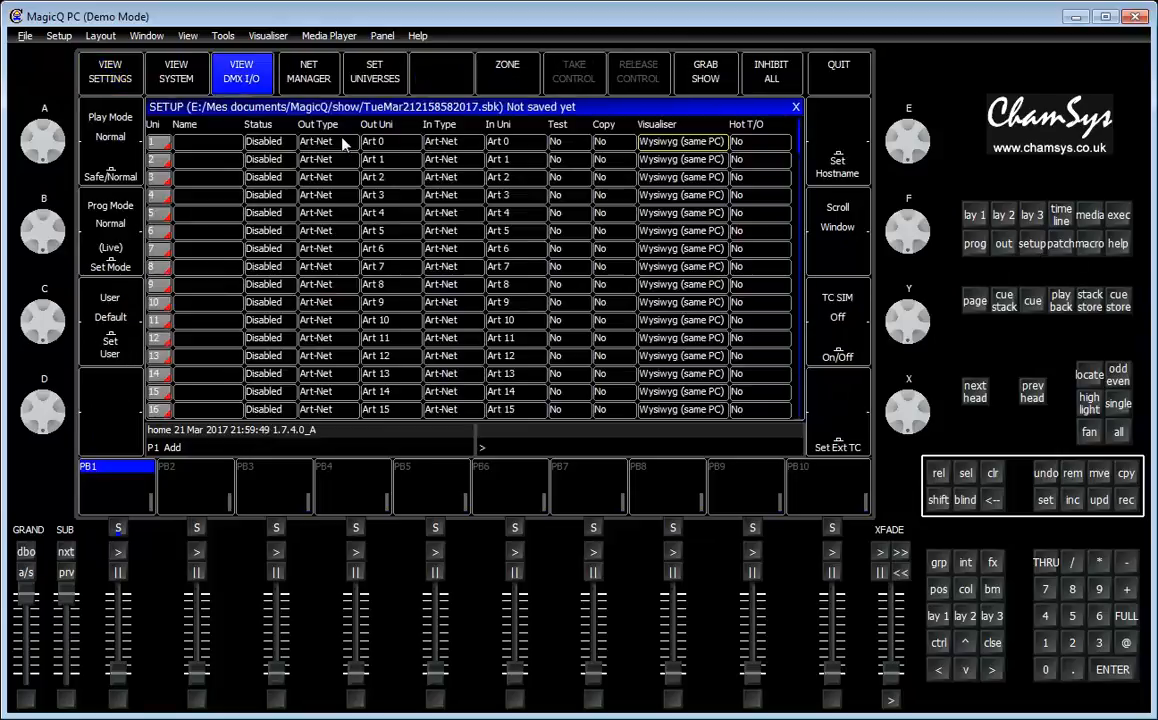
pyautogui.click(658, 126)
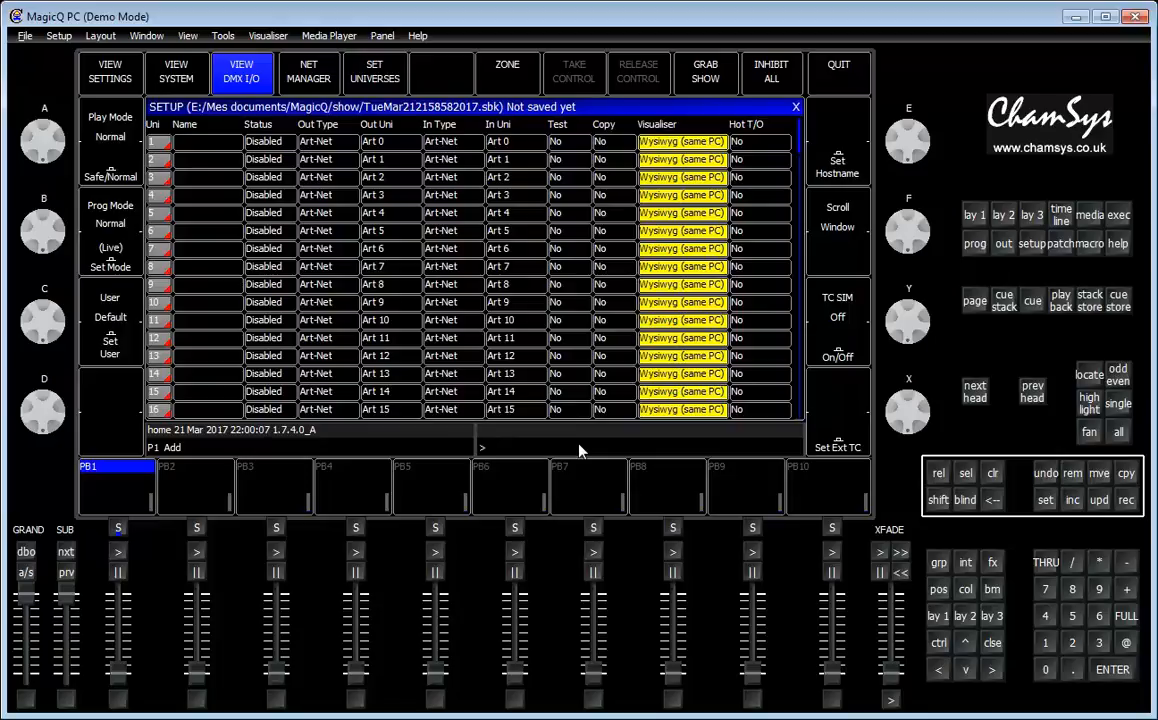
pyautogui.press('Return')
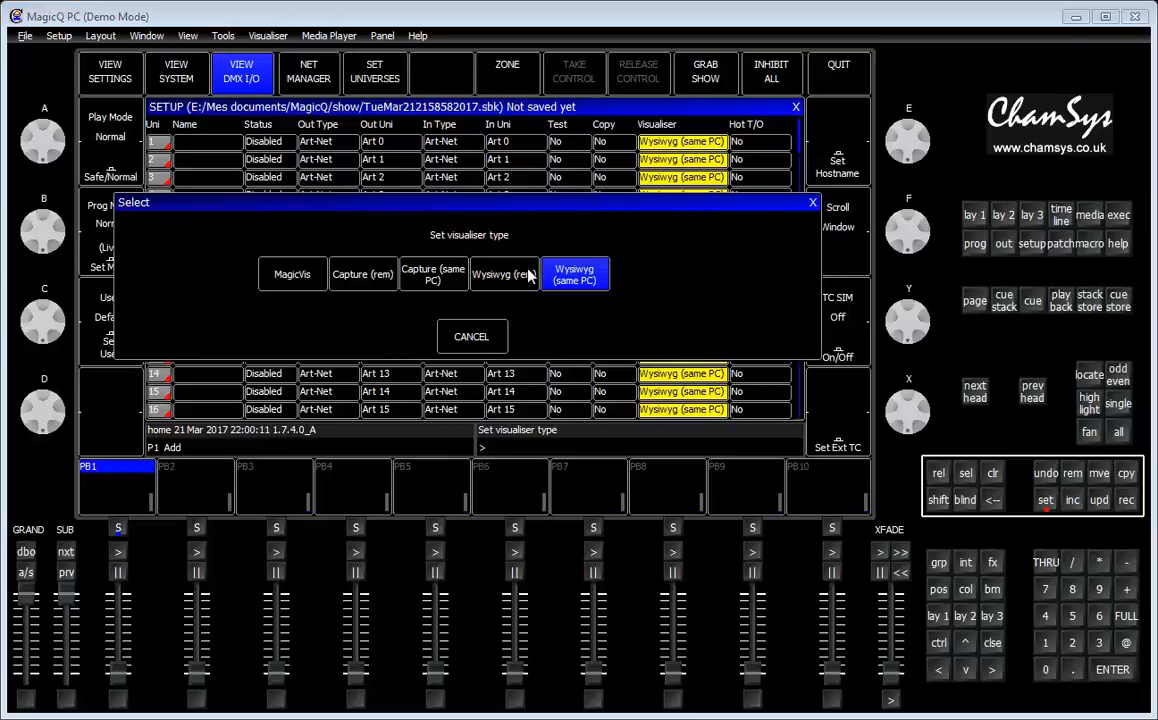
pyautogui.click(583, 279)
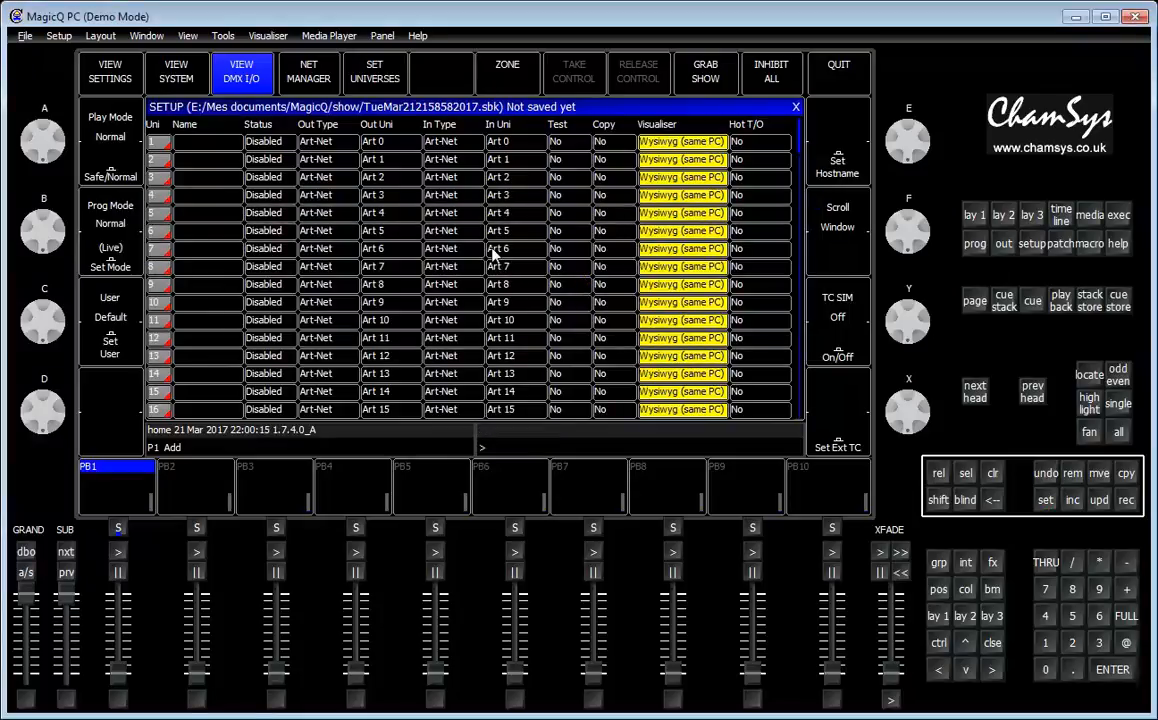
# Check the Enable remote control and Enable remote access values in the Multi Console setup settings.
pyautogui.click(122, 79)
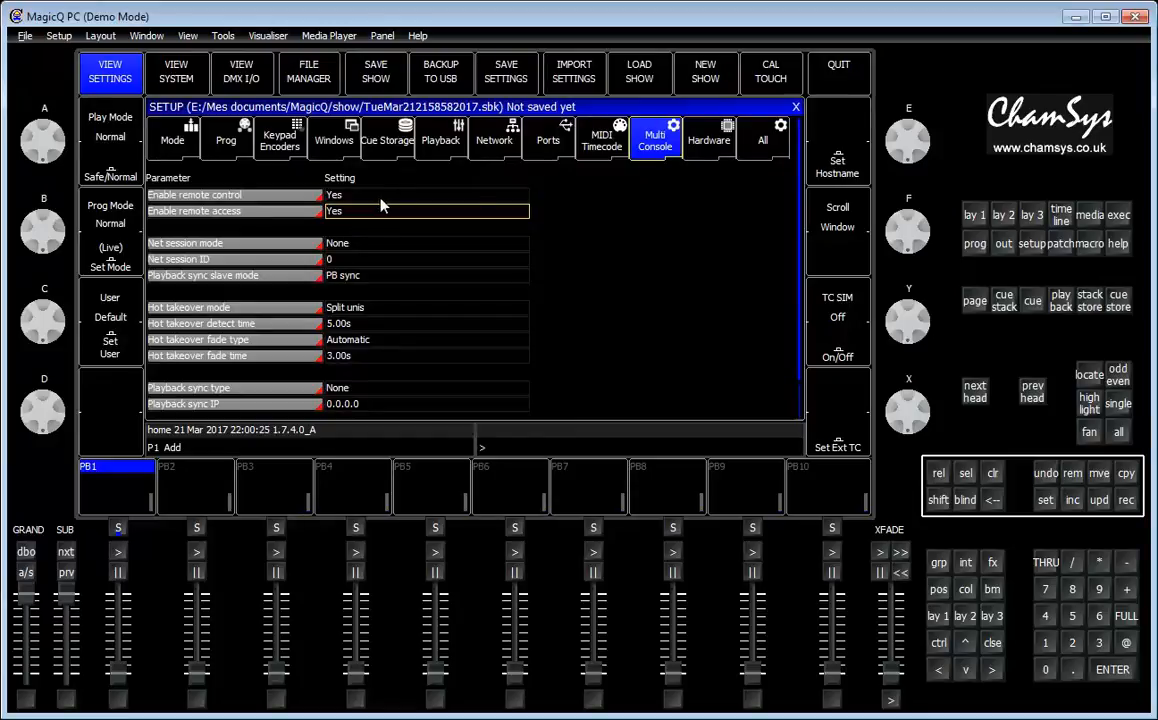
pyautogui.moveTo(332, 211); pyautogui.dragTo(321, 197)
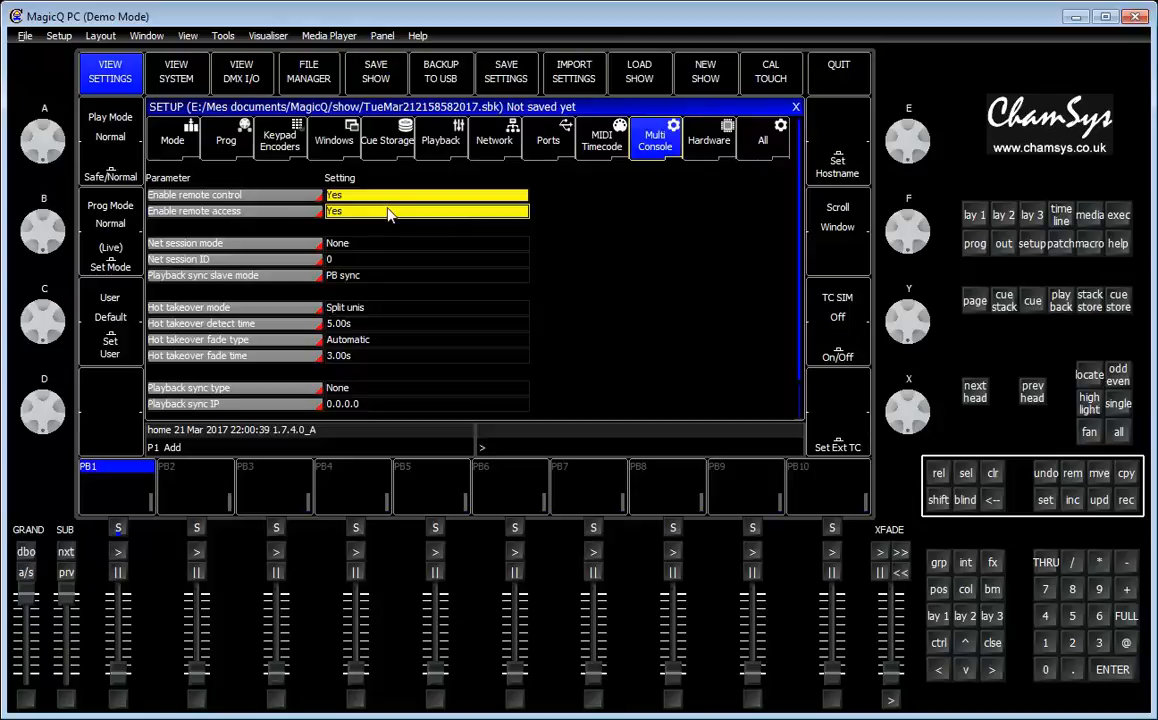
# Switch to wysiwyg and open the console manager (Gestion des Consoles) in Live mode.
pyautogui.hotkey('alt', 'Tab')
pyautogui.hotkey('alt', 'Tab')
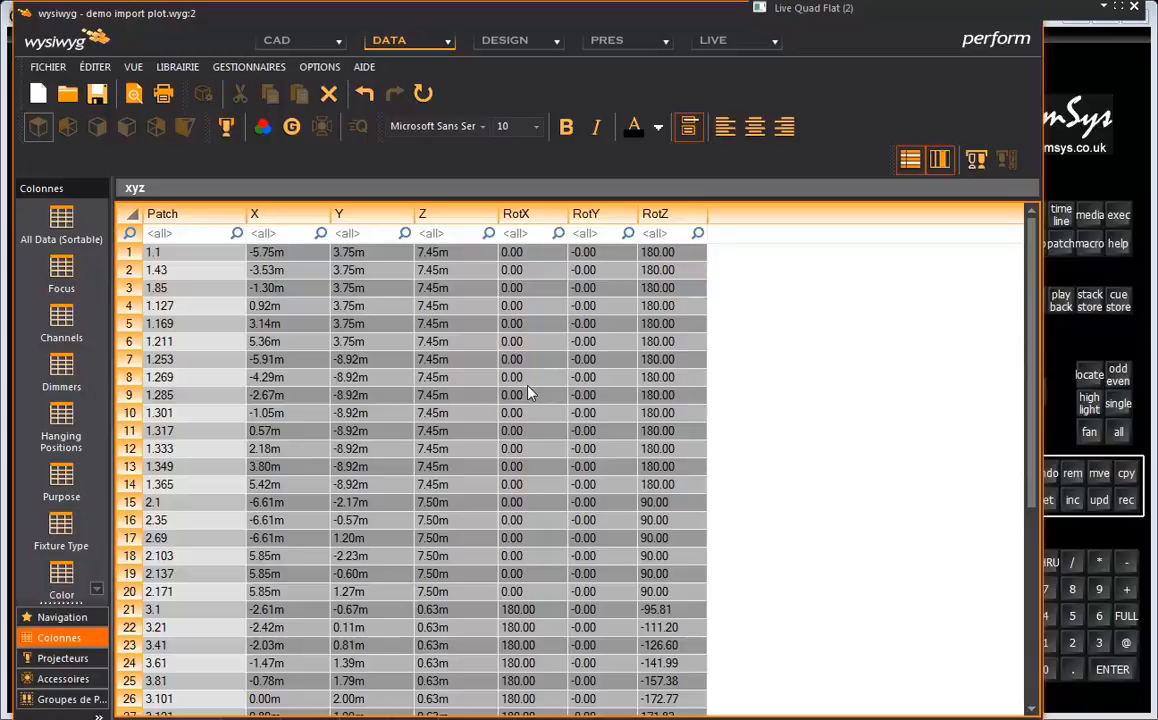
pyautogui.click(714, 42)
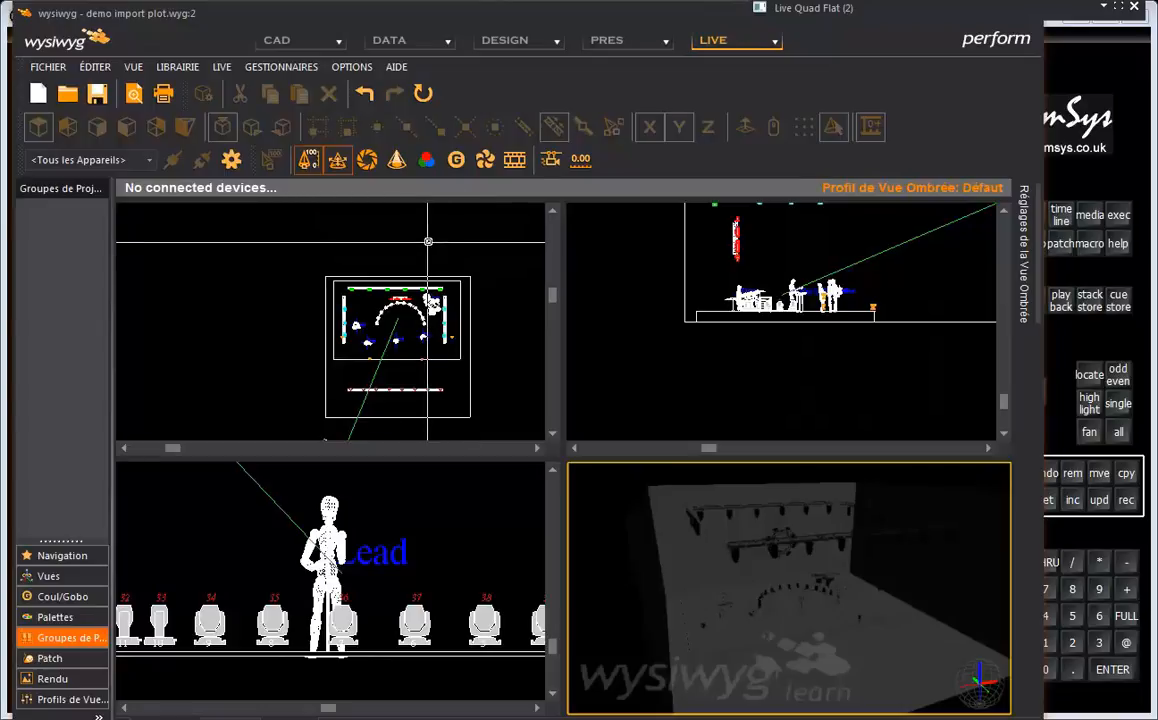
pyautogui.click(282, 68)
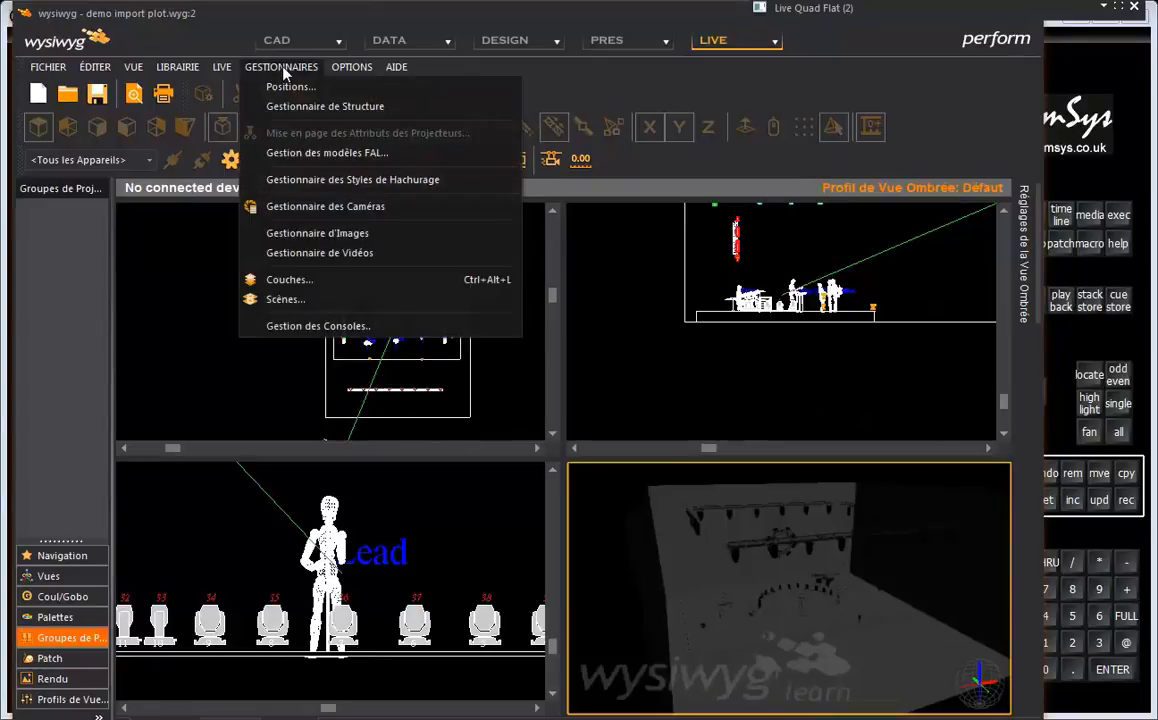
pyautogui.click(297, 328)
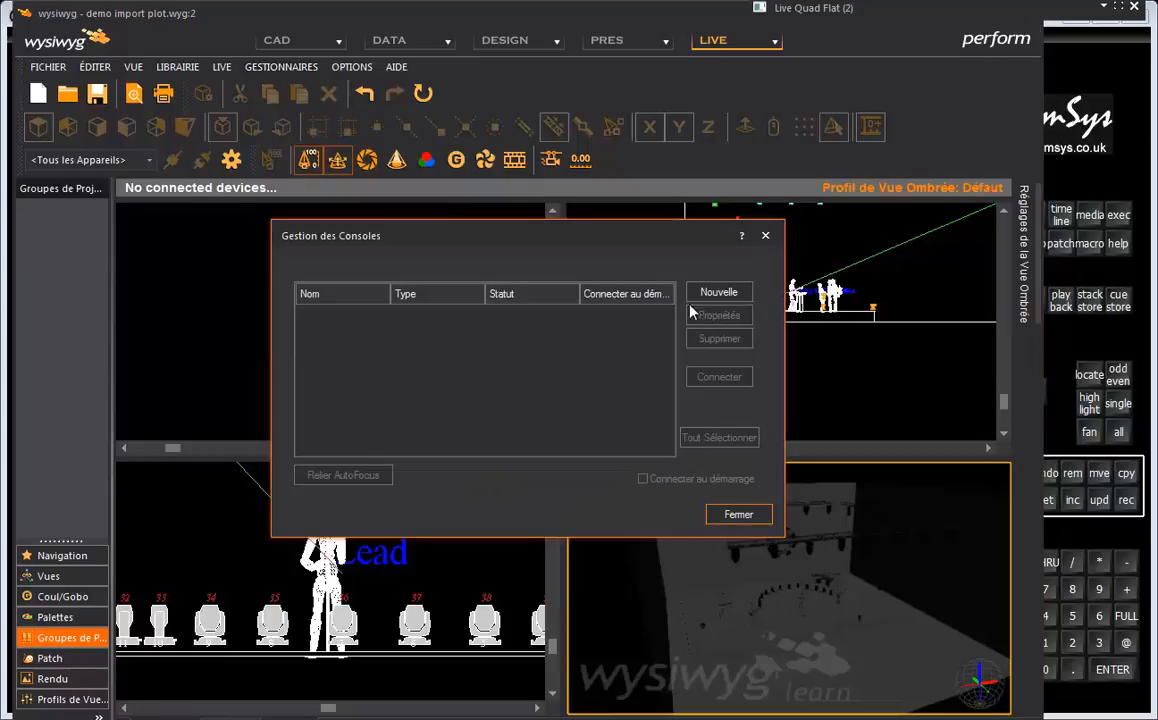
# Add a new ChamSys MagicQ console from the library's Consoles, Manufacturer, ChamSys folder.
pyautogui.click(719, 293)
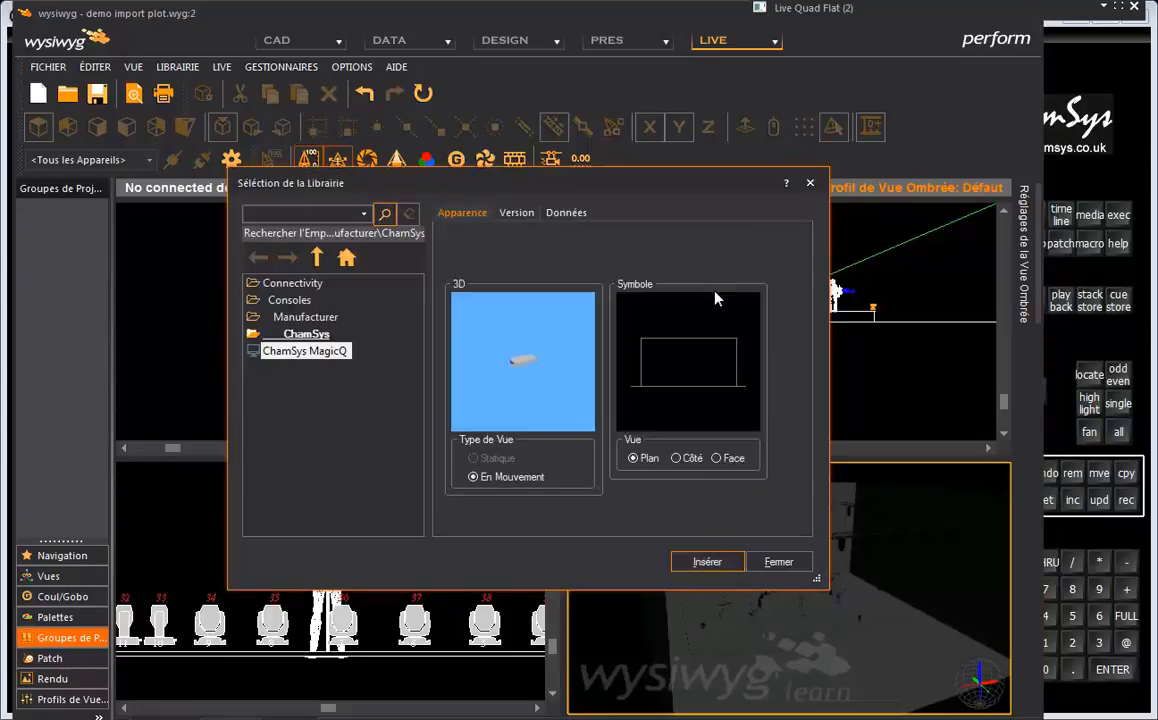
pyautogui.click(288, 300)
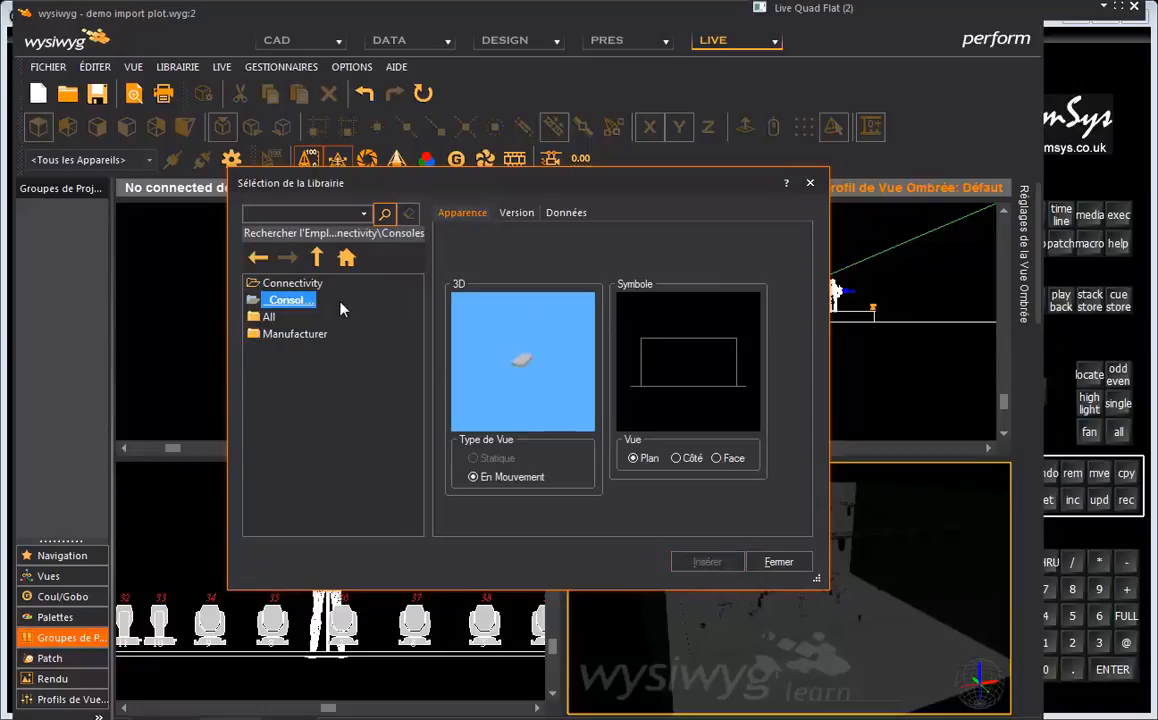
pyautogui.click(300, 333)
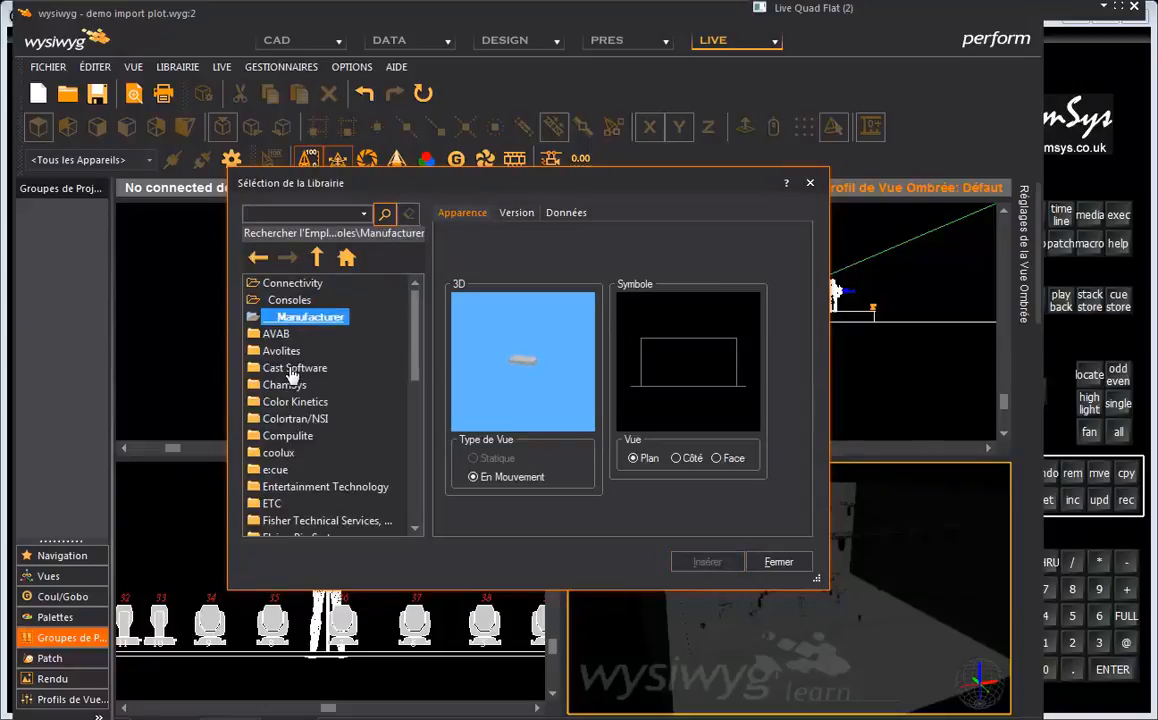
pyautogui.click(292, 368)
pyautogui.click(292, 331)
pyautogui.click(291, 386)
pyautogui.click(291, 356)
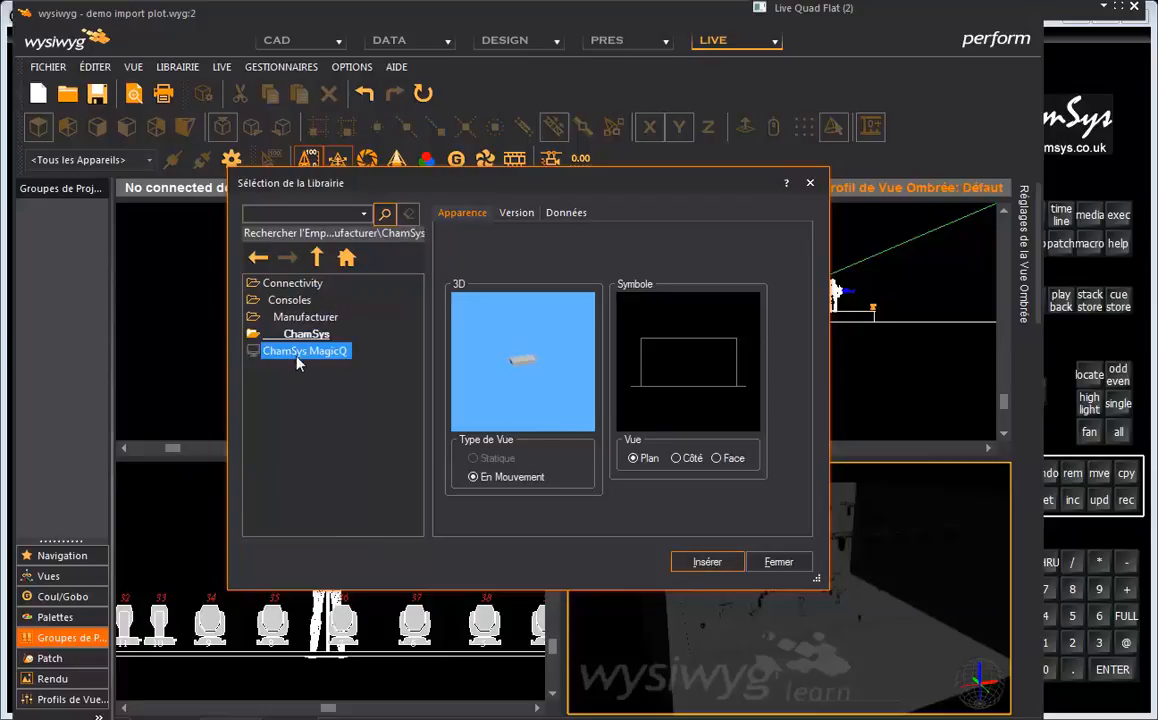
pyautogui.click(705, 561)
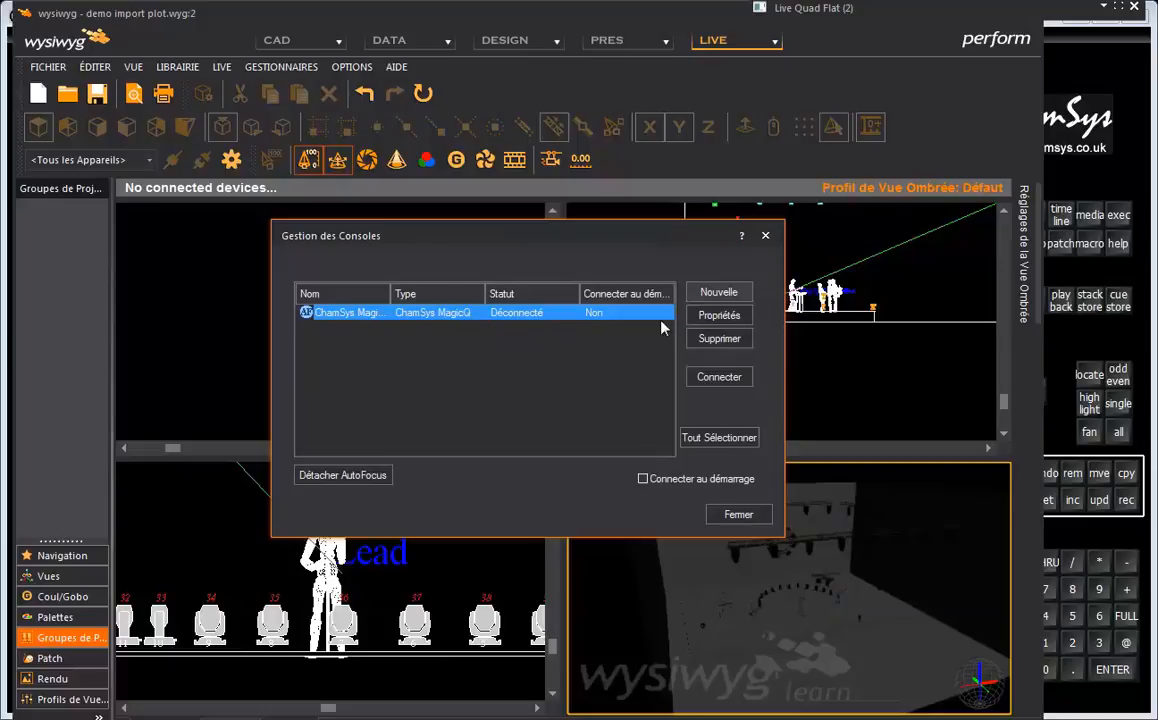
# Assign ports 01 to 05 of the ChamSys MagicQ console to universes 1 to 5 in its properties.
pyautogui.click(719, 316)
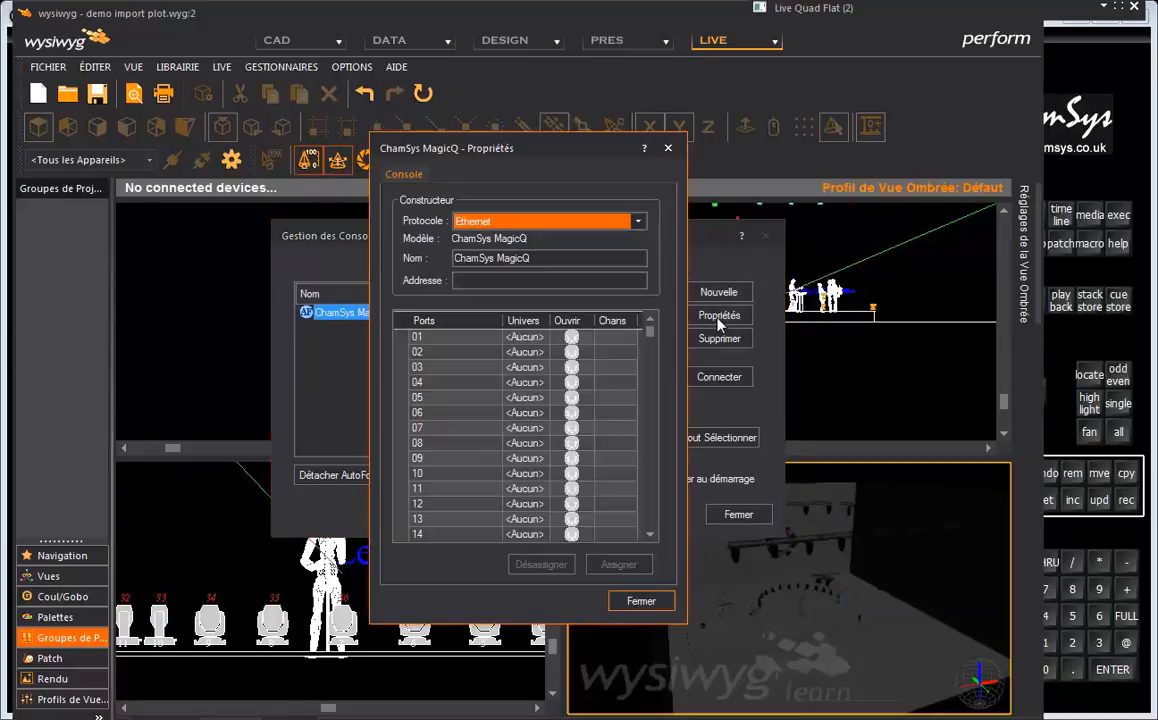
pyautogui.moveTo(397, 341); pyautogui.dragTo(401, 440)
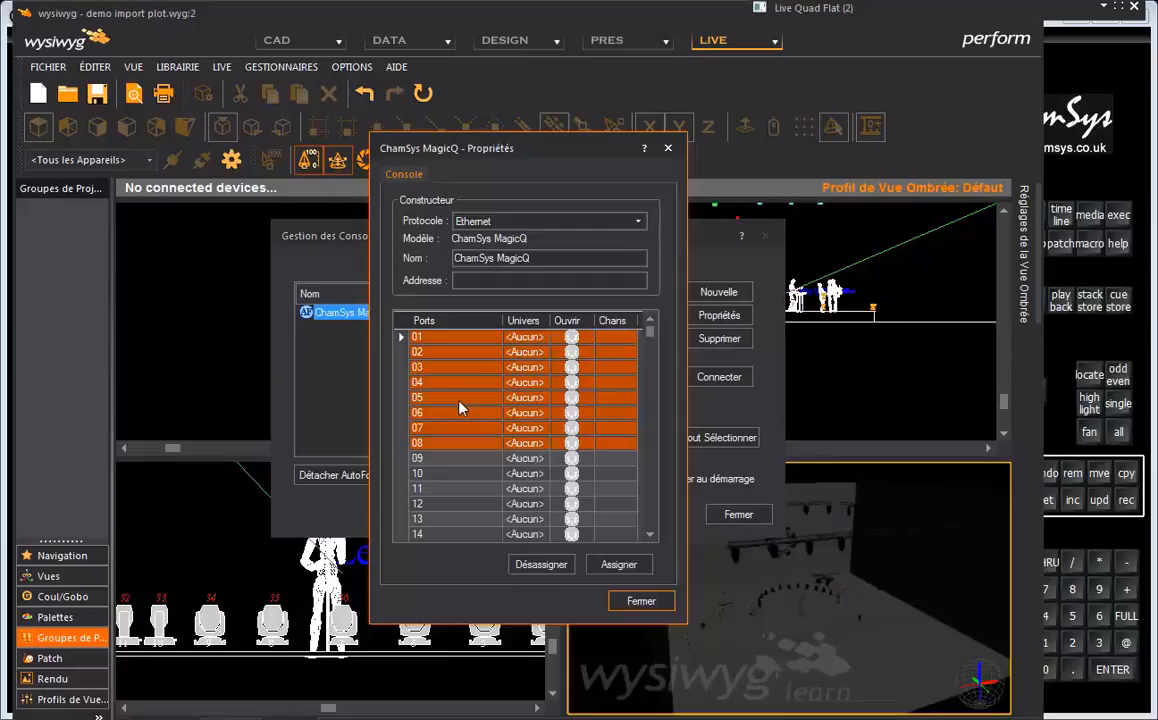
pyautogui.moveTo(403, 337); pyautogui.dragTo(403, 399)
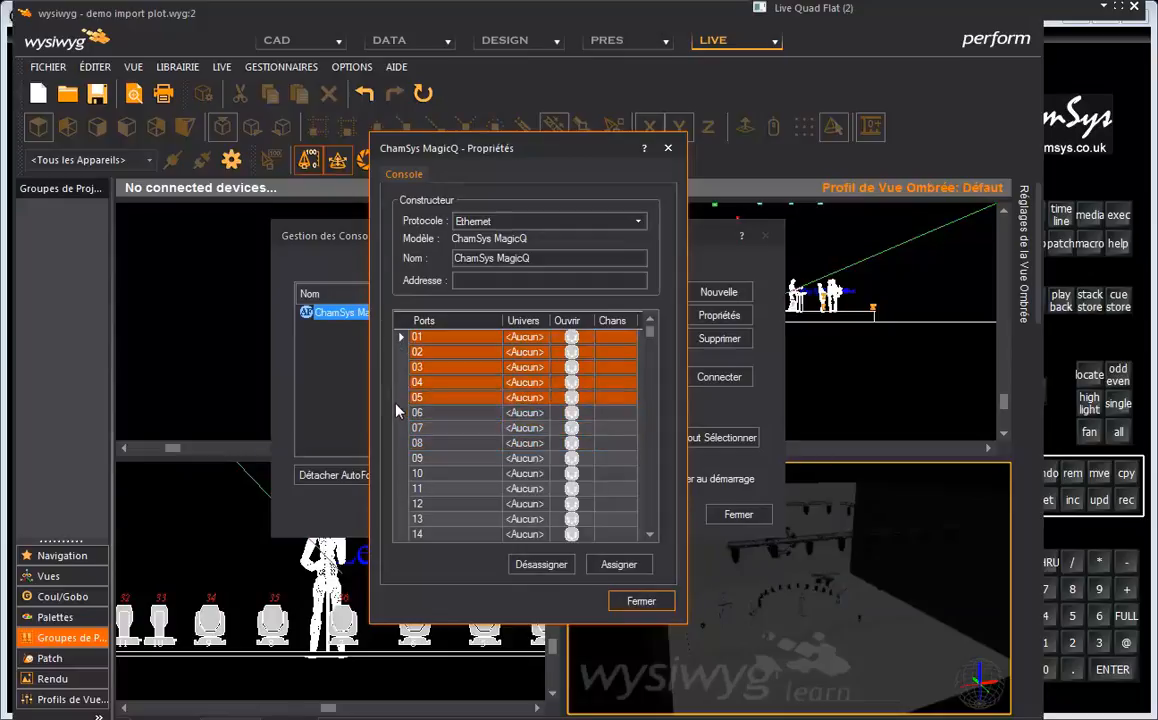
pyautogui.click(619, 565)
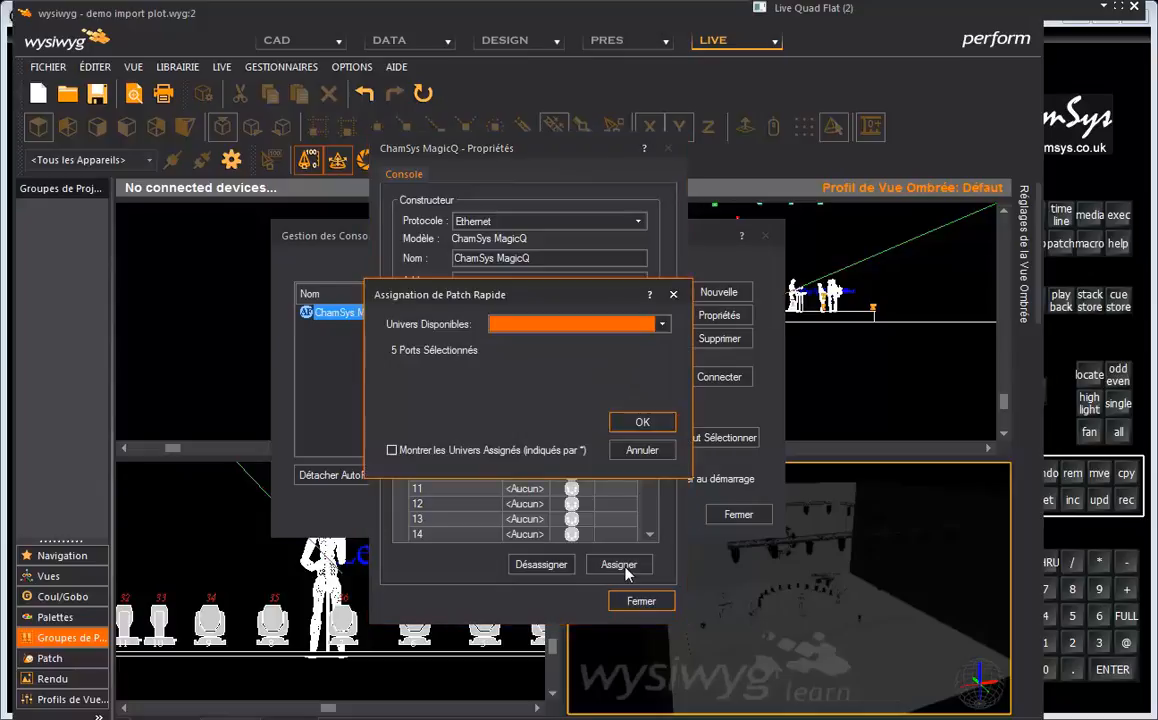
pyautogui.click(535, 326)
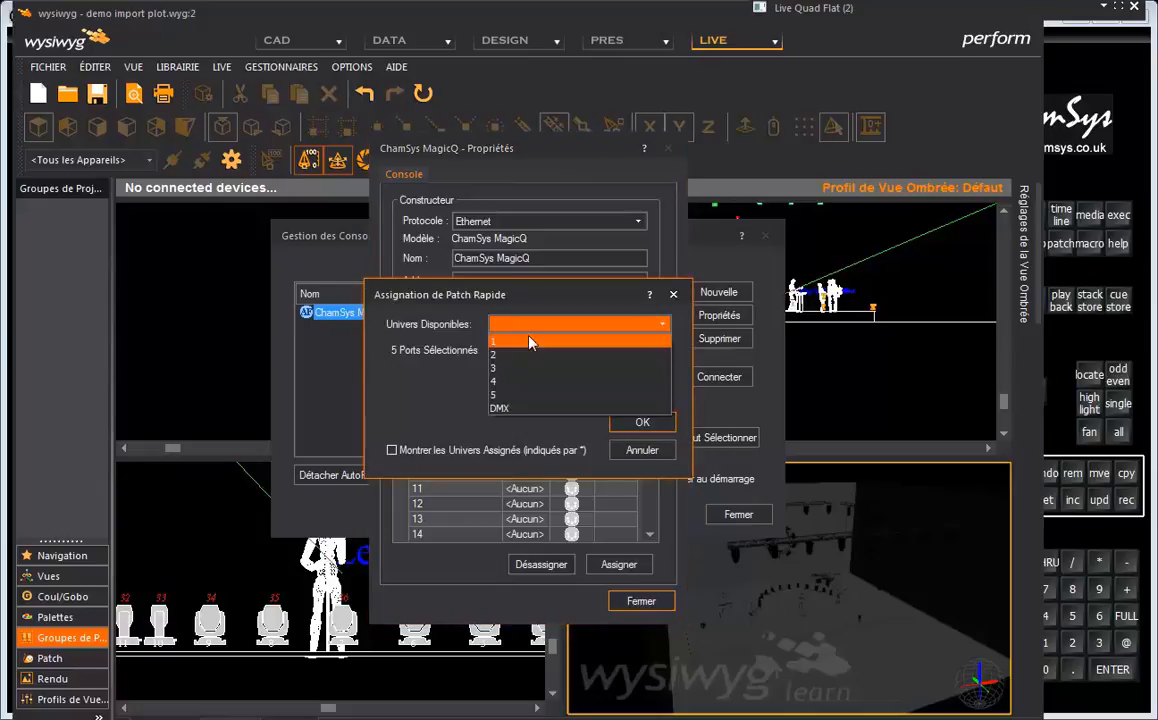
pyautogui.click(529, 343)
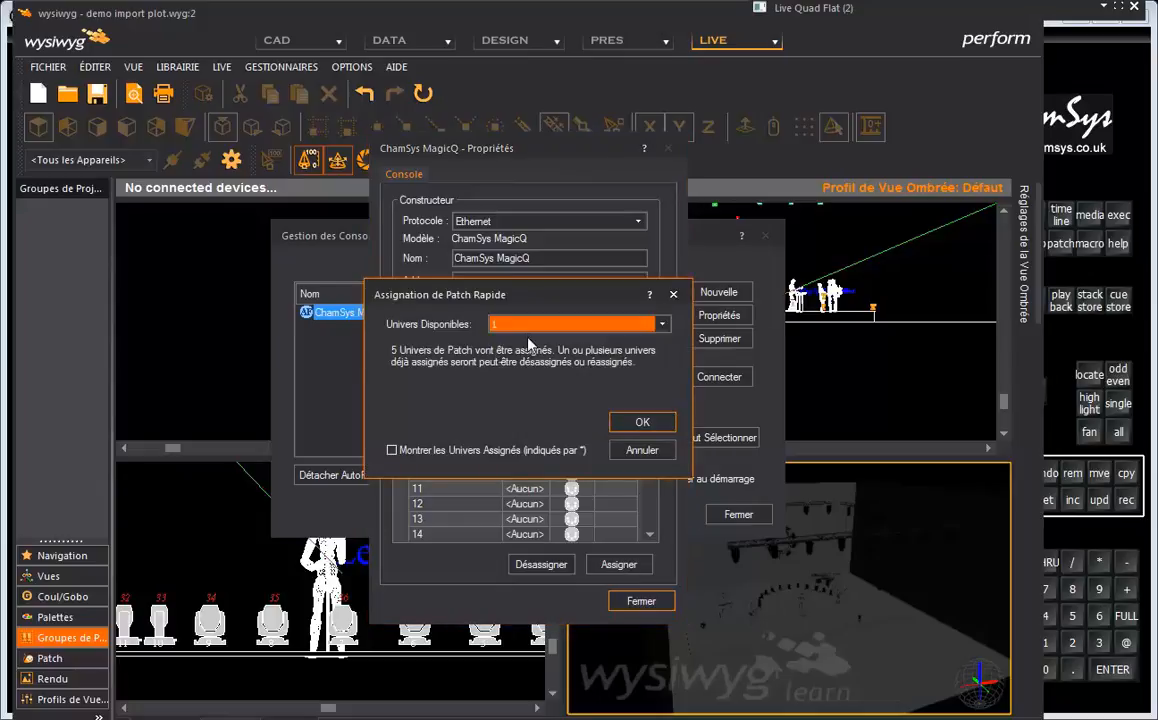
pyautogui.click(642, 422)
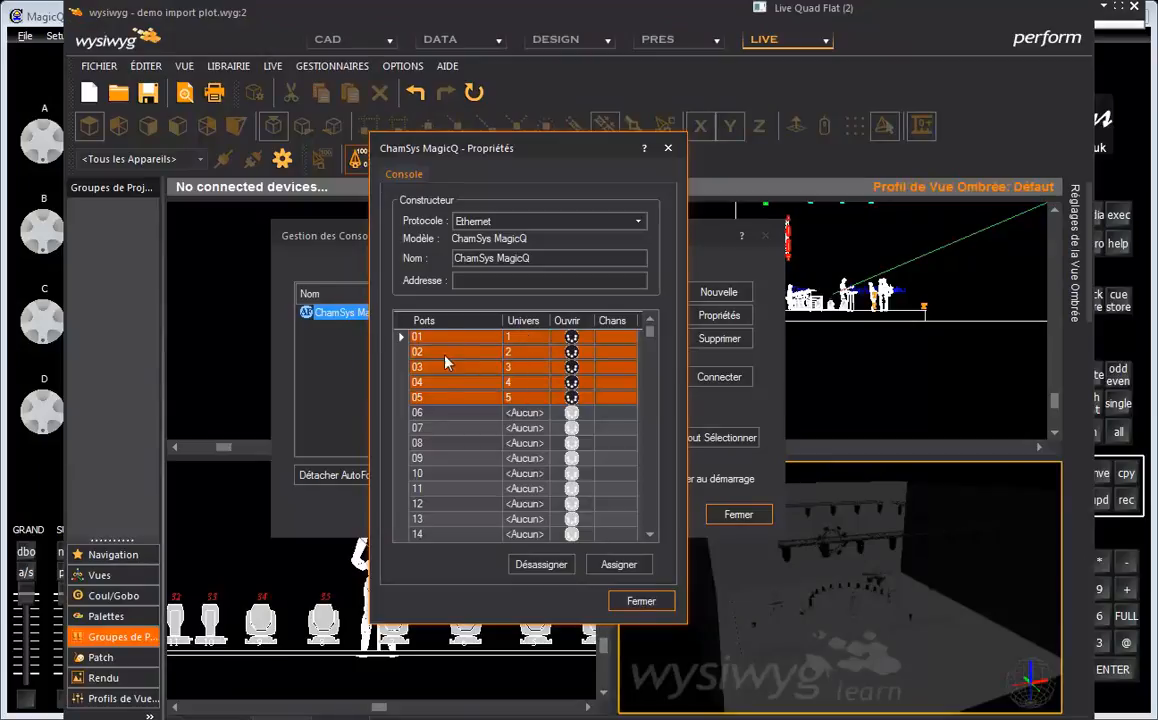
# Close the console properties, connect the ChamSys MagicQ console and leave the console manager.
pyautogui.click(641, 601)
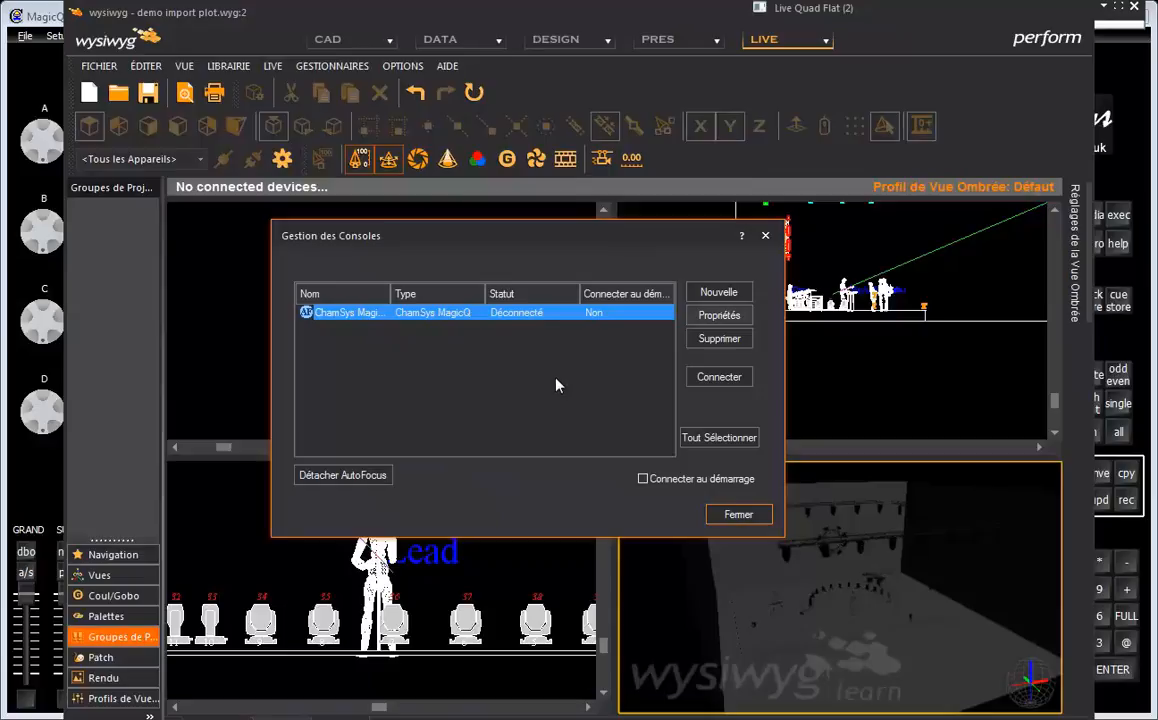
pyautogui.click(716, 379)
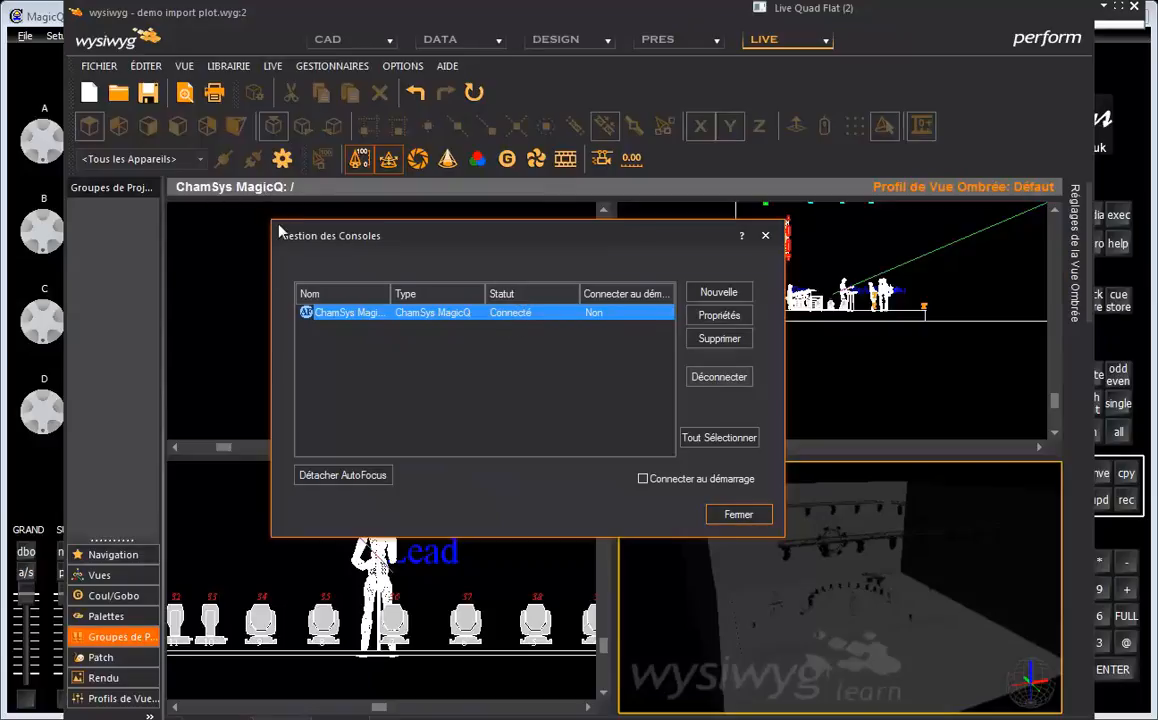
pyautogui.click(728, 515)
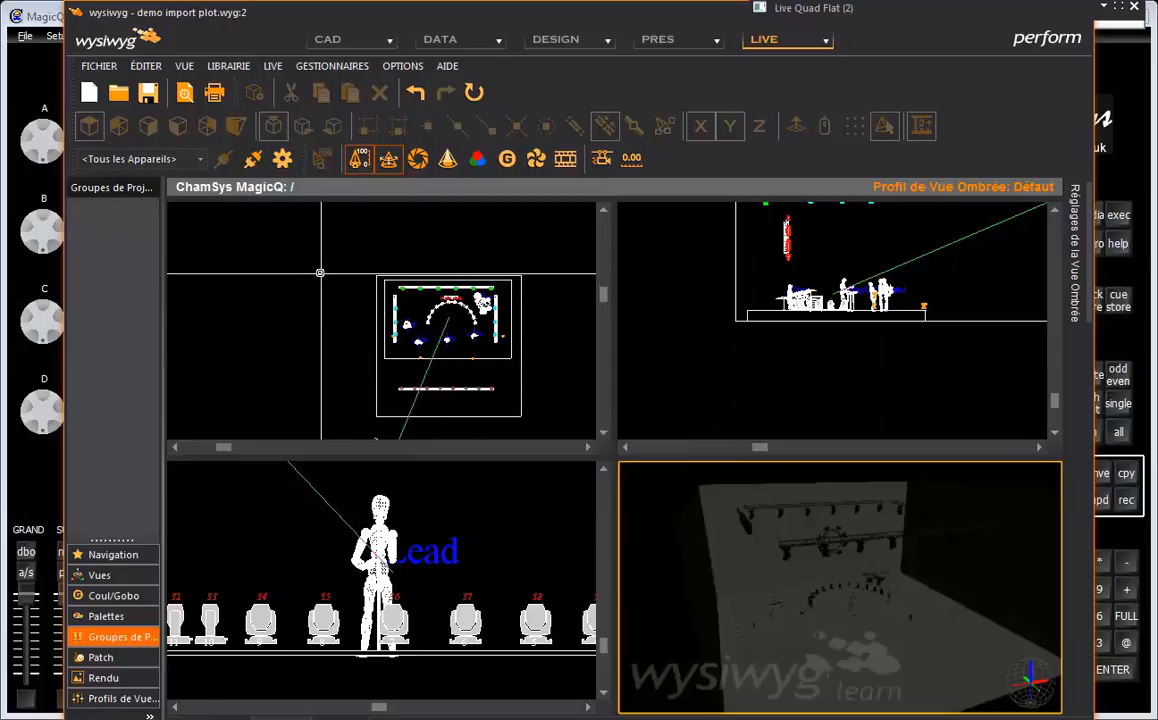
# Clear the patch on the connected MagicQ console with AutoPatch and close its dialog.
pyautogui.click(272, 66)
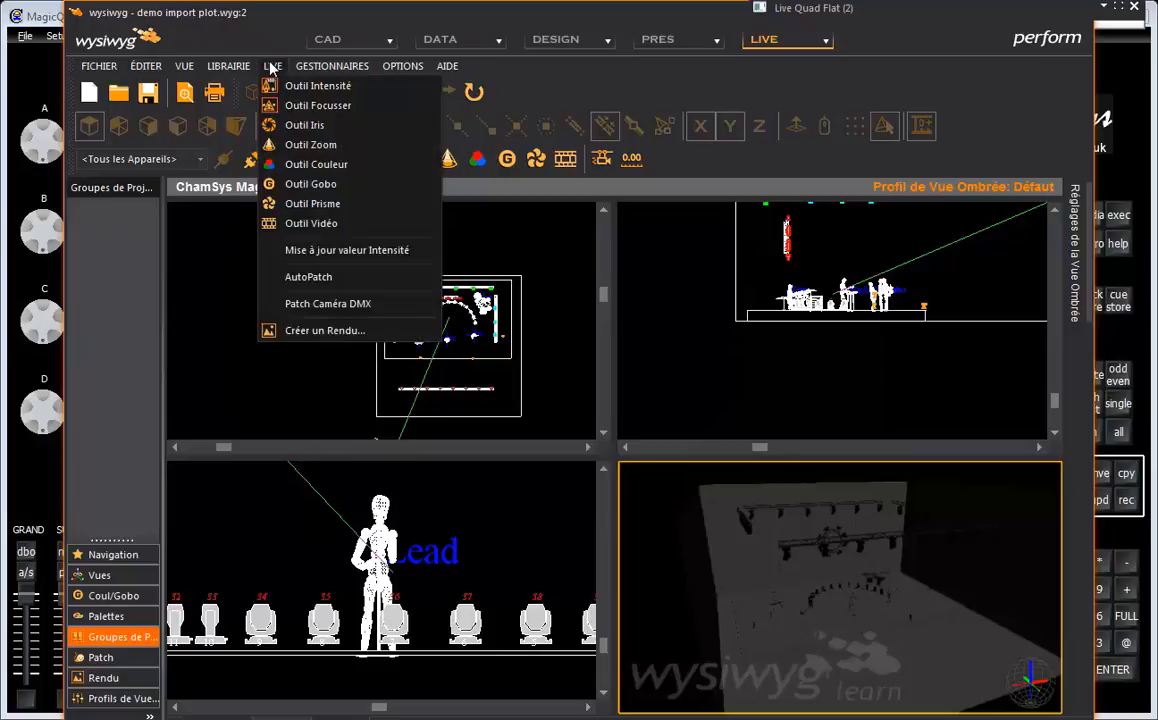
pyautogui.click(306, 280)
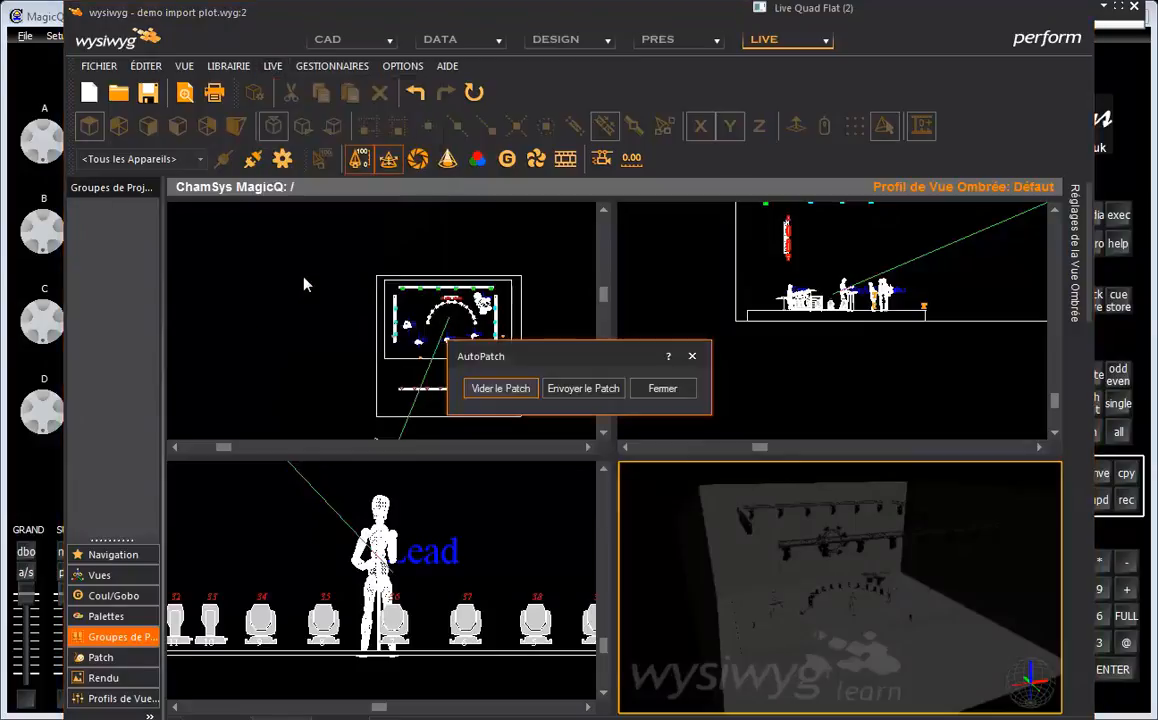
pyautogui.click(500, 388)
pyautogui.click(598, 432)
pyautogui.click(663, 389)
# Move the wysiwyg window aside and switch to MagicQ to display the patch window.
pyautogui.moveTo(345, 19); pyautogui.dragTo(530, 28)
pyautogui.click(203, 13)
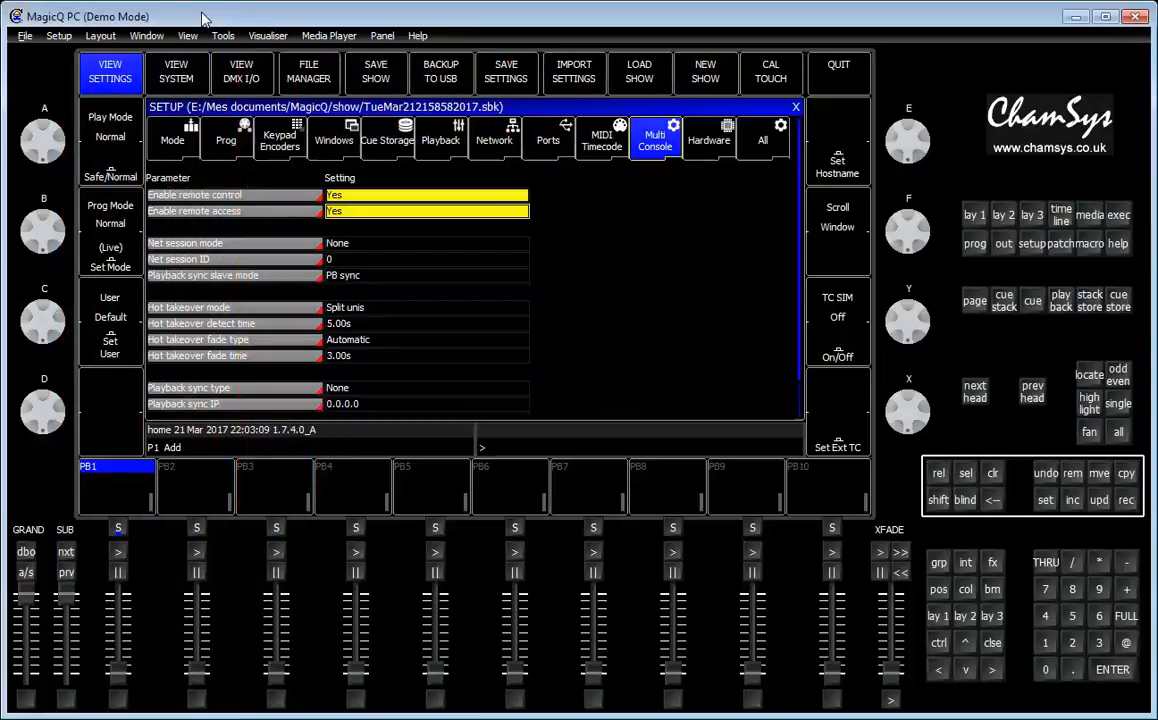
pyautogui.click(1060, 243)
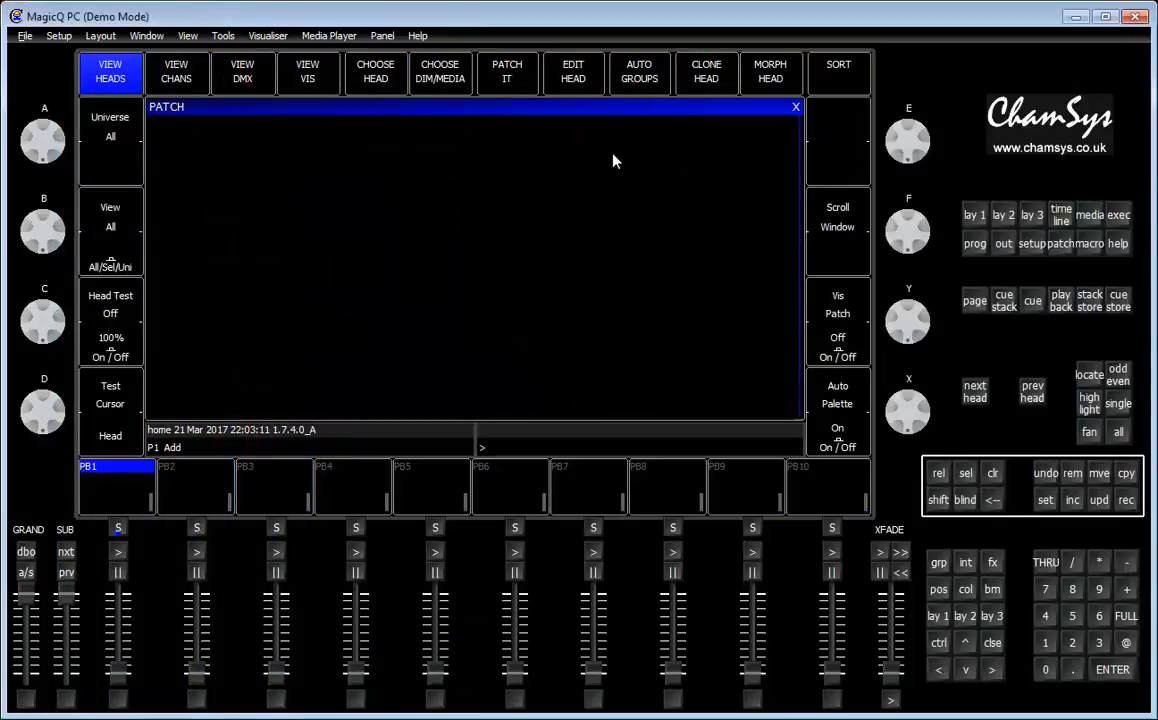
# Switch back to wysiwyg, send the patch to MagicQ with AutoPatch and close the dialog.
pyautogui.hotkey('alt', 'Tab')
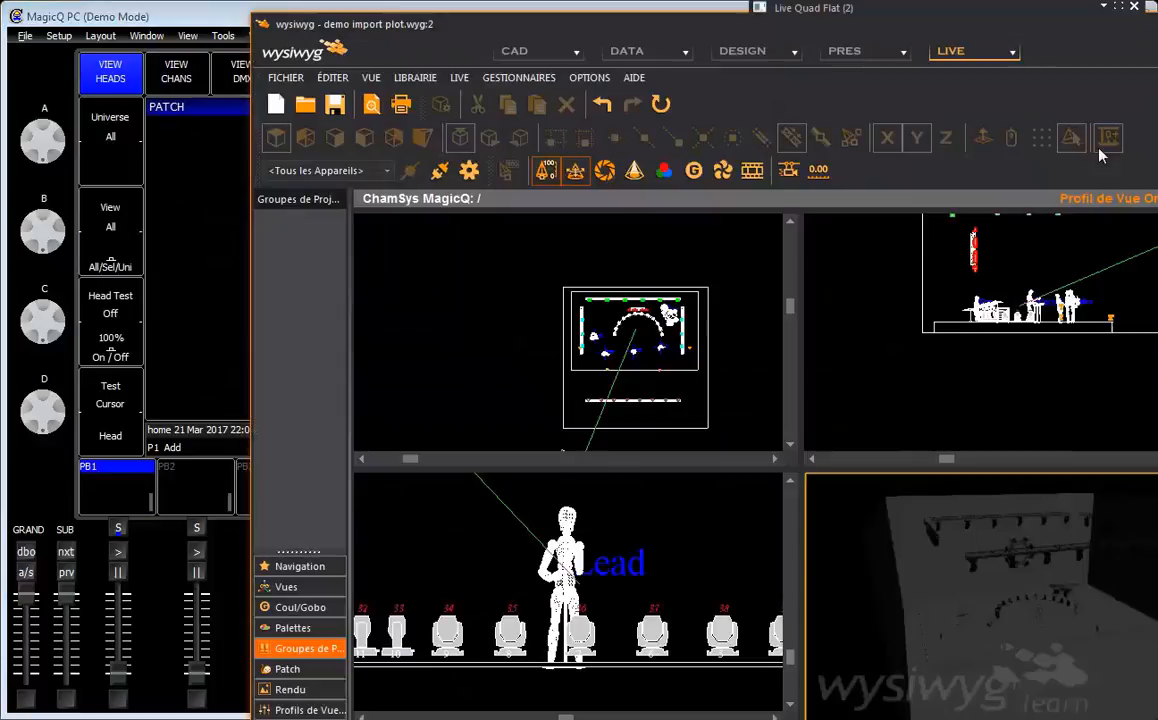
pyautogui.click(456, 78)
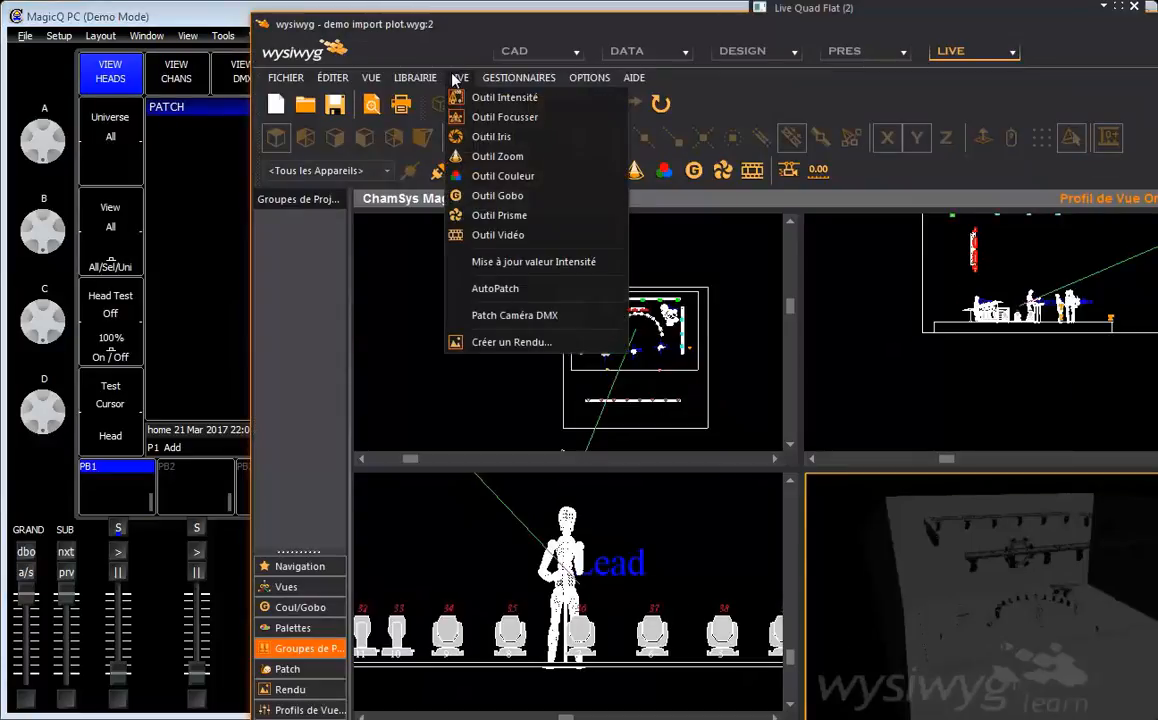
pyautogui.click(470, 263)
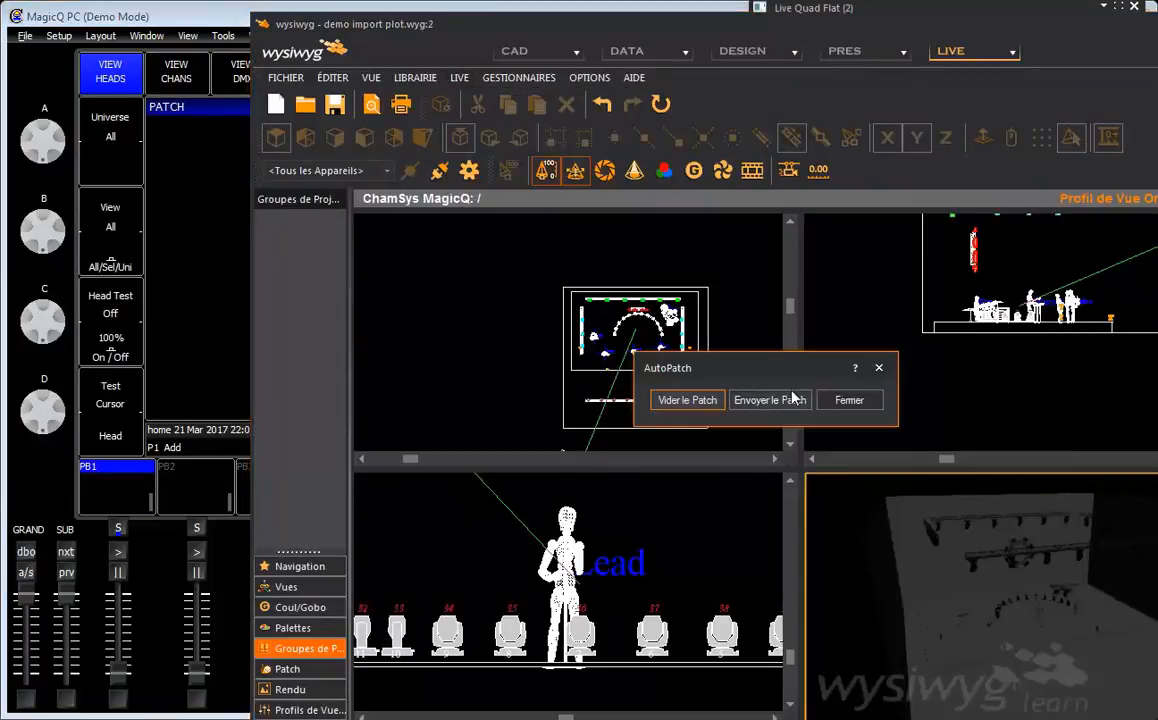
pyautogui.click(771, 401)
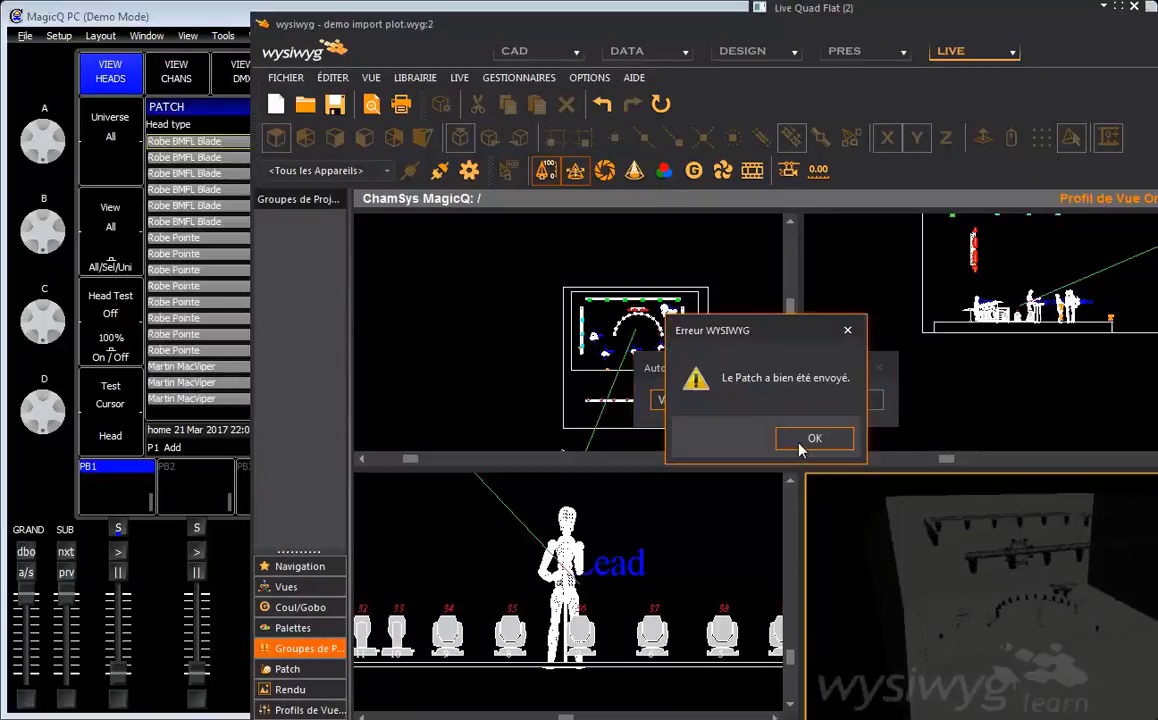
pyautogui.click(800, 446)
pyautogui.click(849, 402)
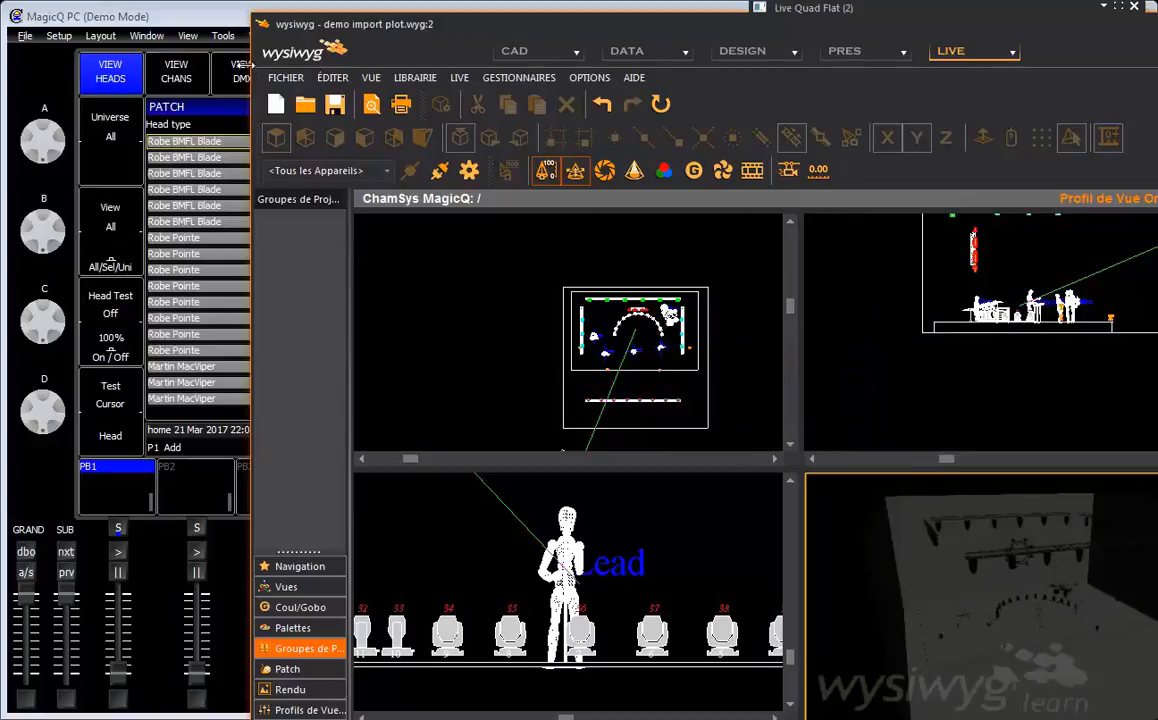
# Switch to MagicQ and examine the patched heads, filtering the list by universe for universes 1 to 4.
pyautogui.click(184, 18)
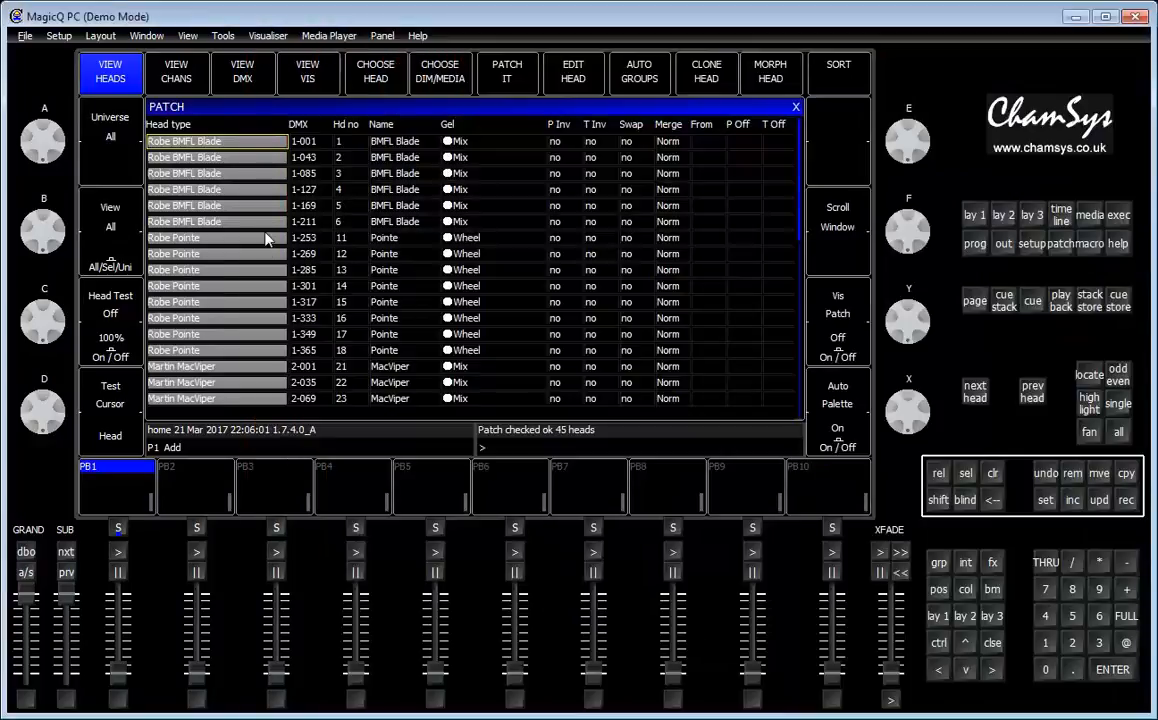
pyautogui.scroll(-4, 265, 252)
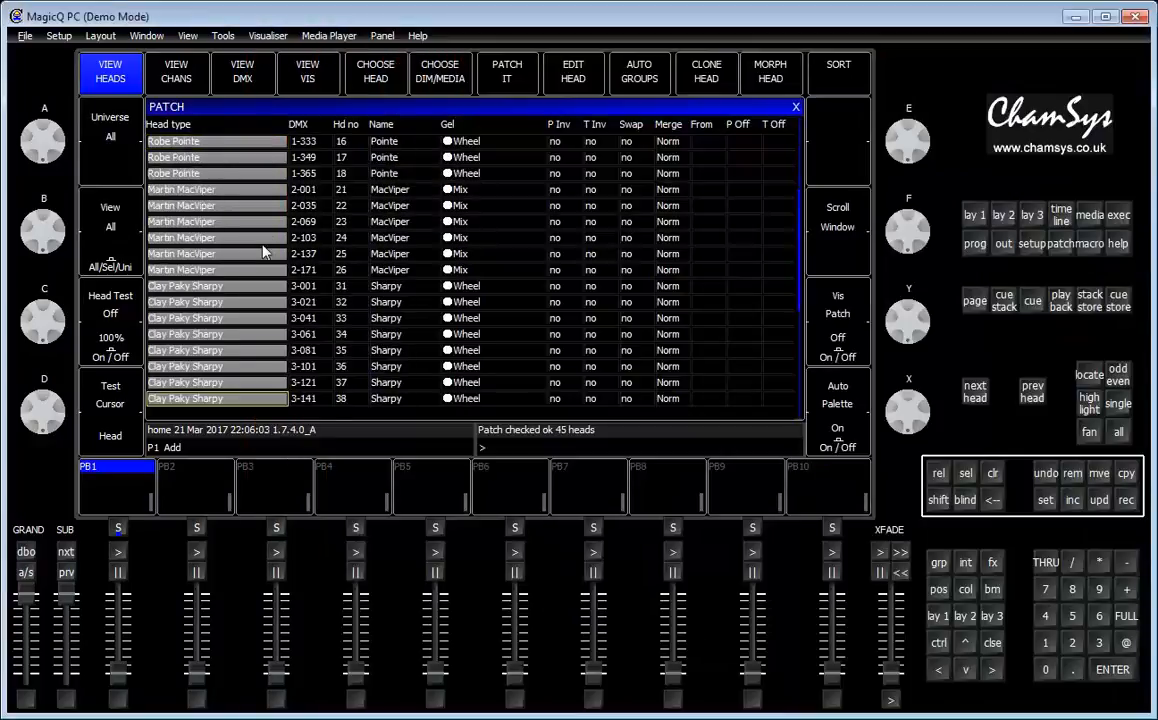
pyautogui.click(110, 217)
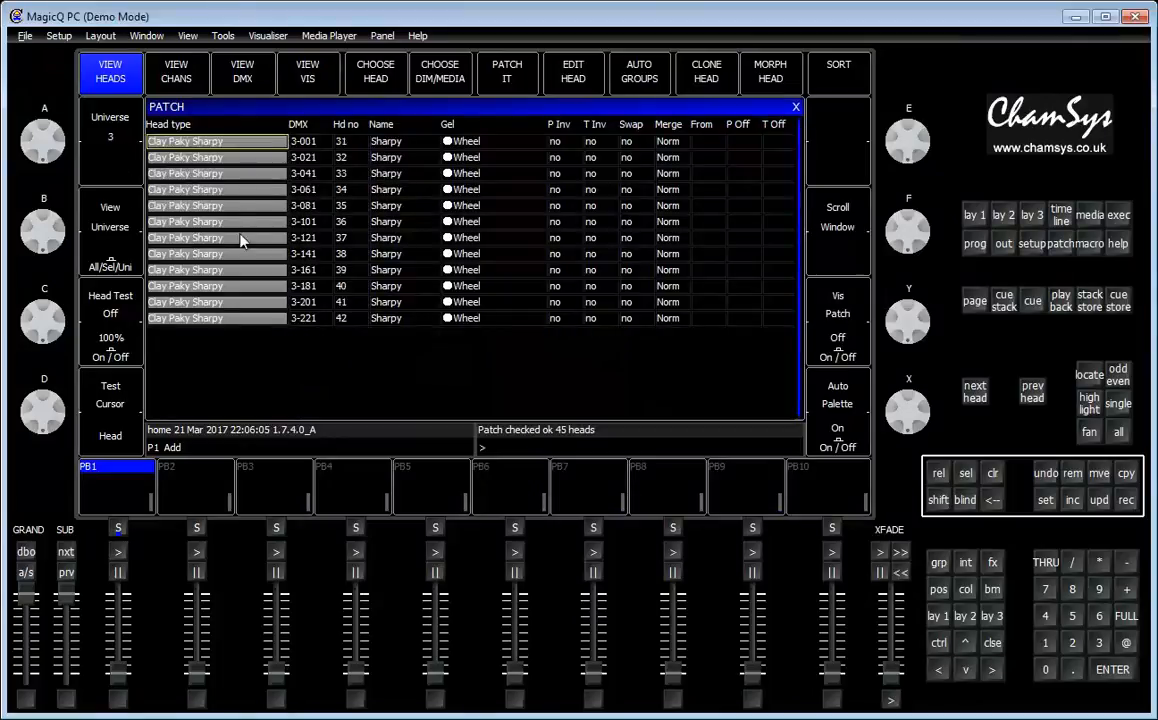
pyautogui.click(111, 121)
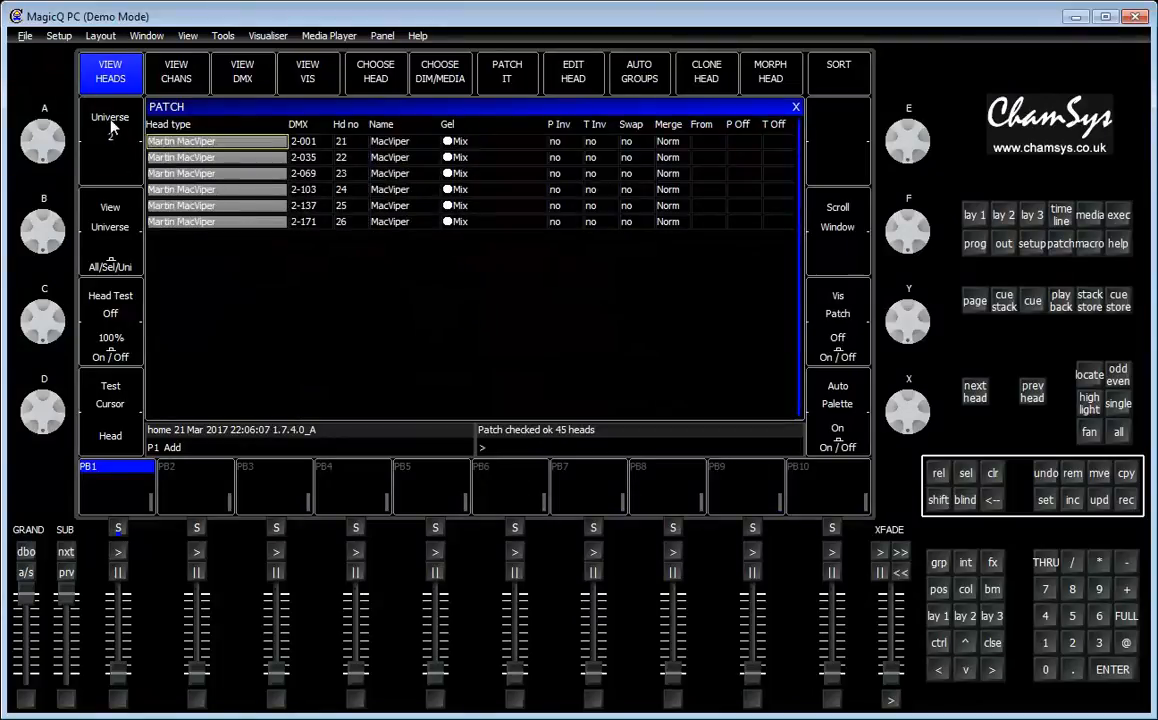
pyautogui.click(111, 121)
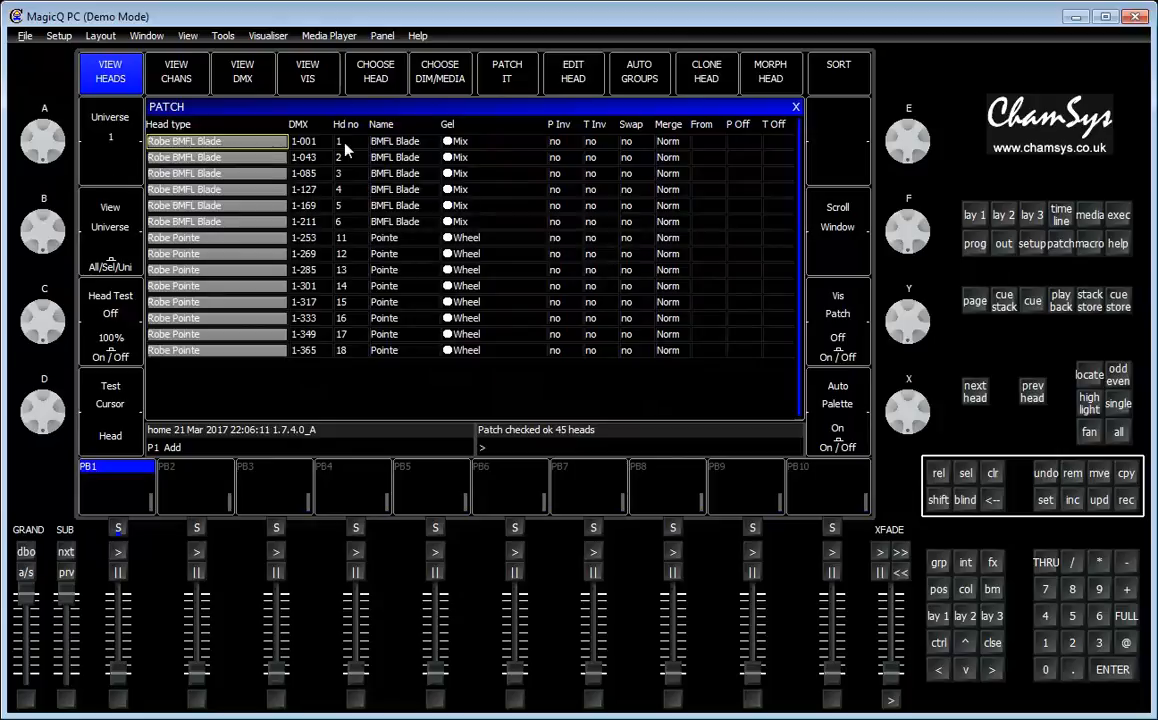
pyautogui.click(115, 160)
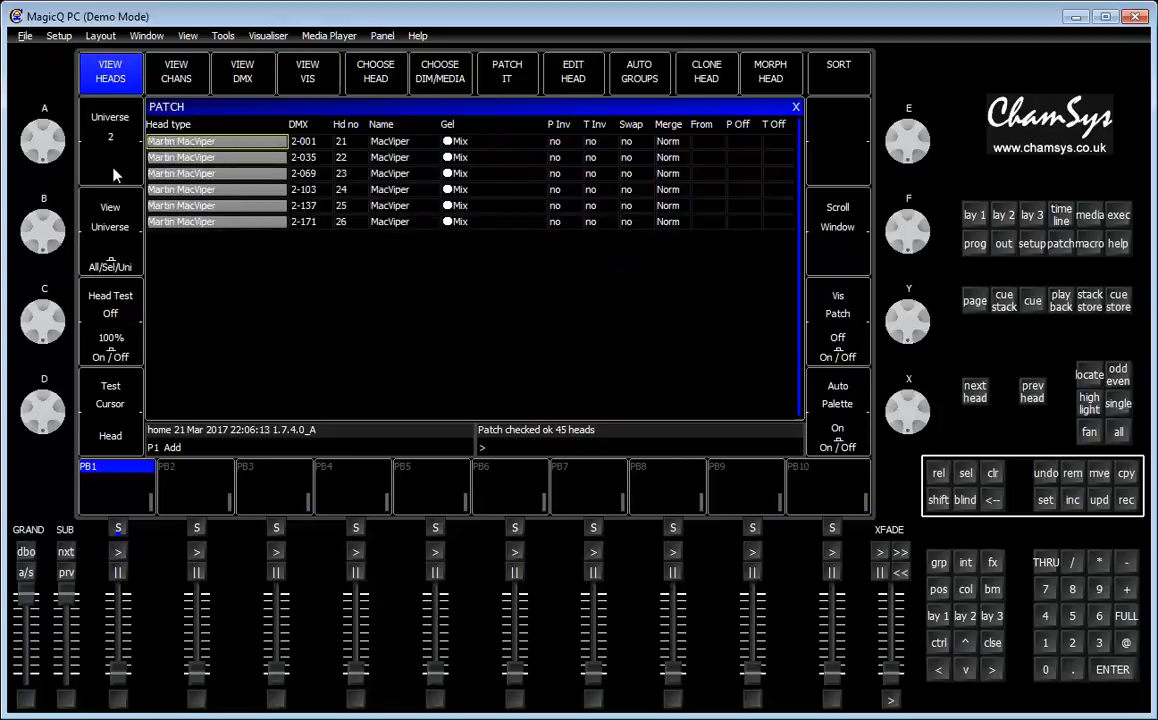
pyautogui.click(114, 175)
pyautogui.click(114, 175)
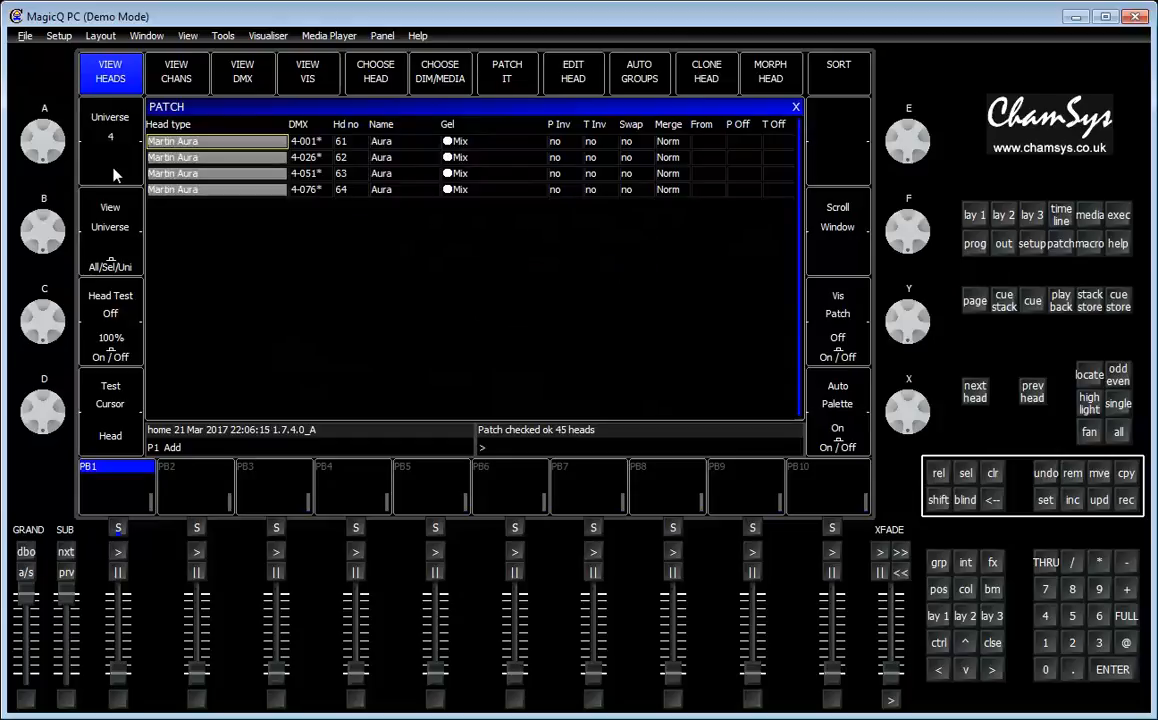
pyautogui.click(114, 175)
pyautogui.click(114, 175)
pyautogui.click(113, 120)
pyautogui.click(113, 120)
# Open the MagicQ Visualiser, move it aside and shrink its window so the patch list stays visible.
pyautogui.click(268, 36)
pyautogui.click(258, 50)
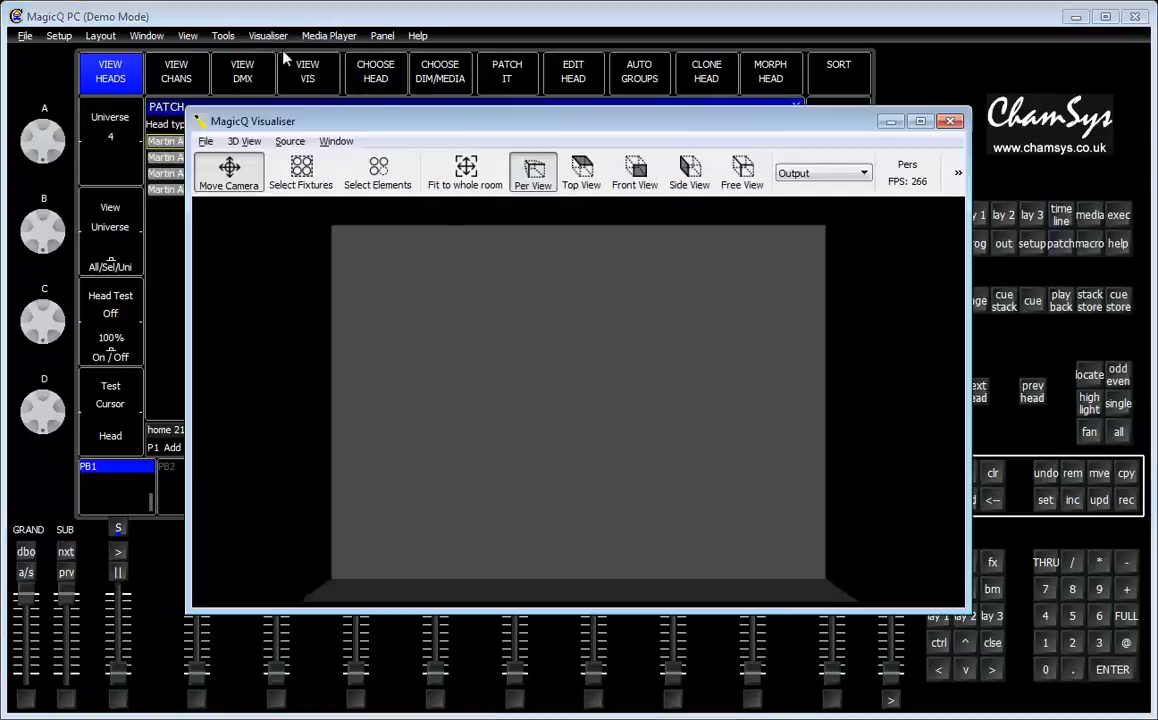
pyautogui.moveTo(352, 128); pyautogui.dragTo(170, 233)
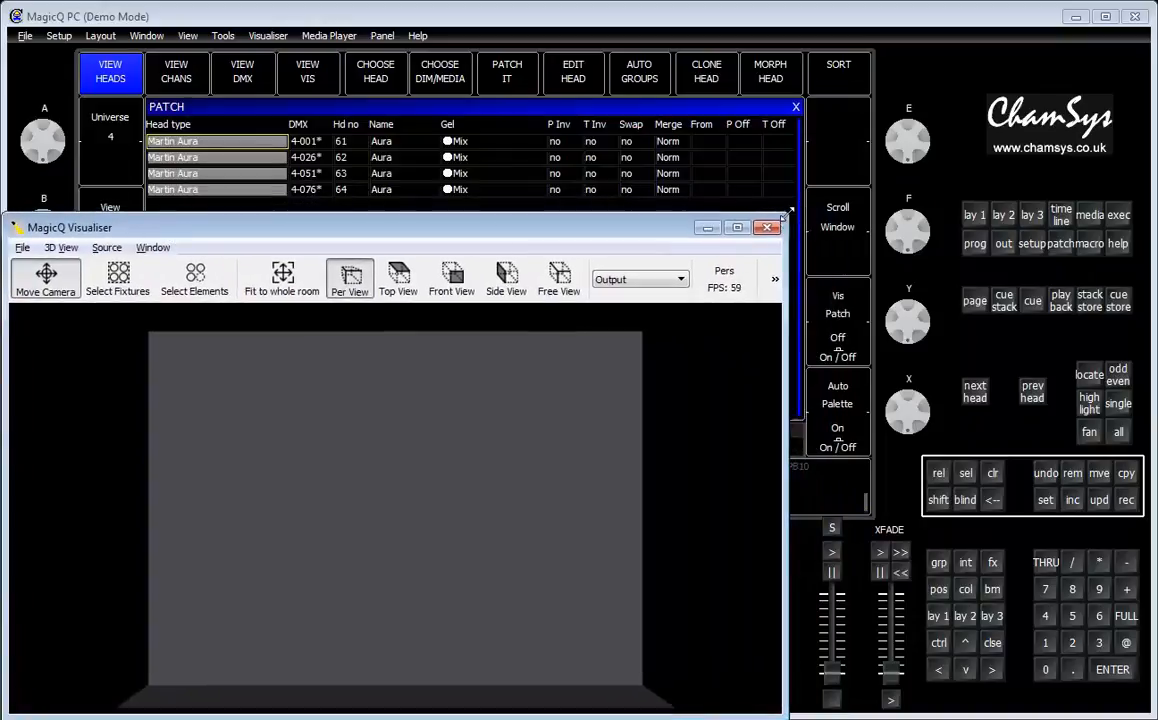
pyautogui.moveTo(787, 213); pyautogui.dragTo(263, 463)
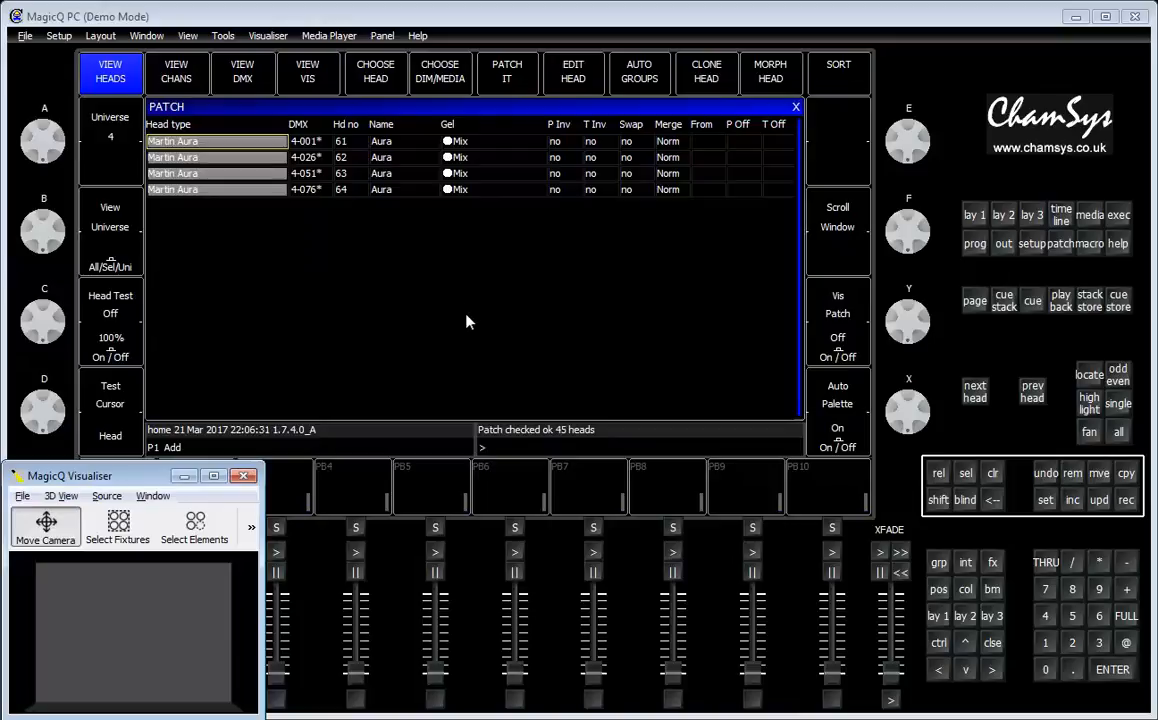
# Insert all patched heads into the visualisation and check their default placement in the 3D view.
pyautogui.click(309, 78)
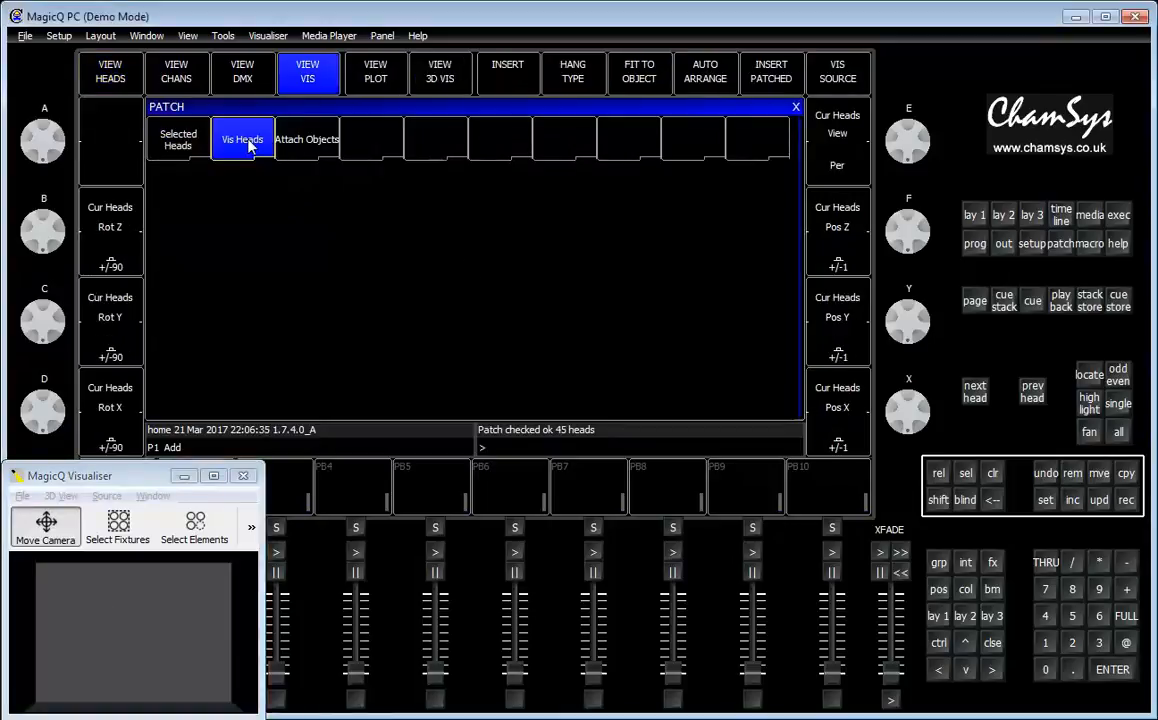
pyautogui.click(772, 81)
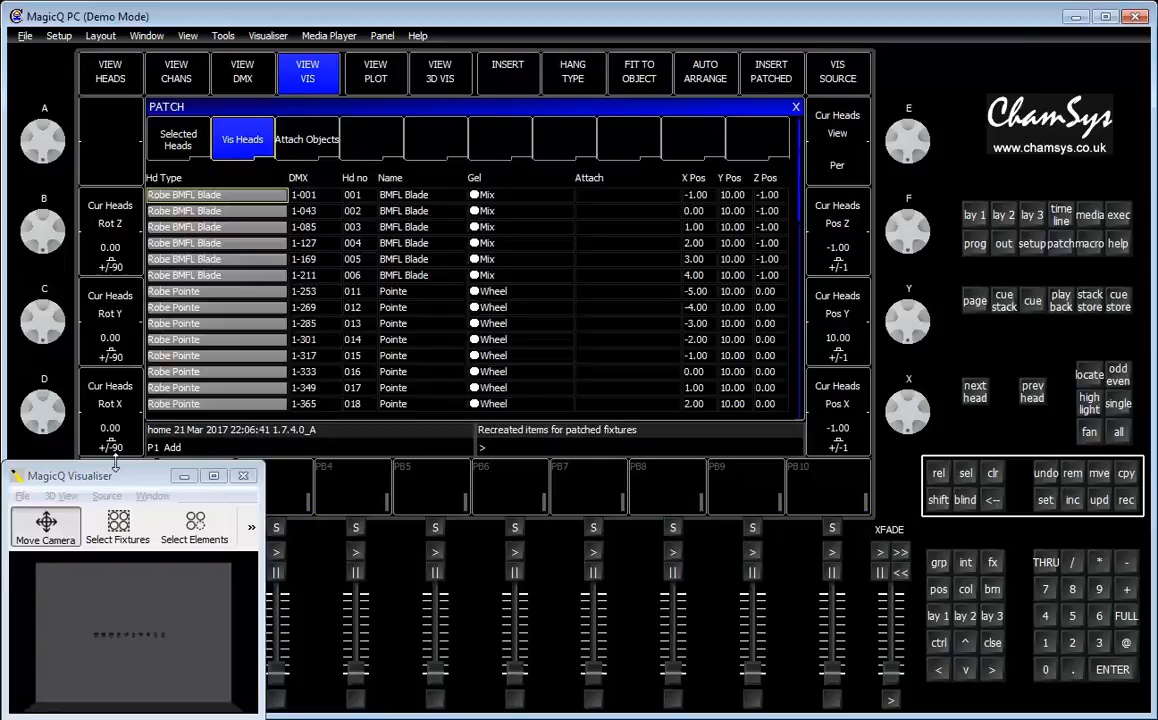
pyautogui.moveTo(101, 610); pyautogui.dragTo(181, 669)
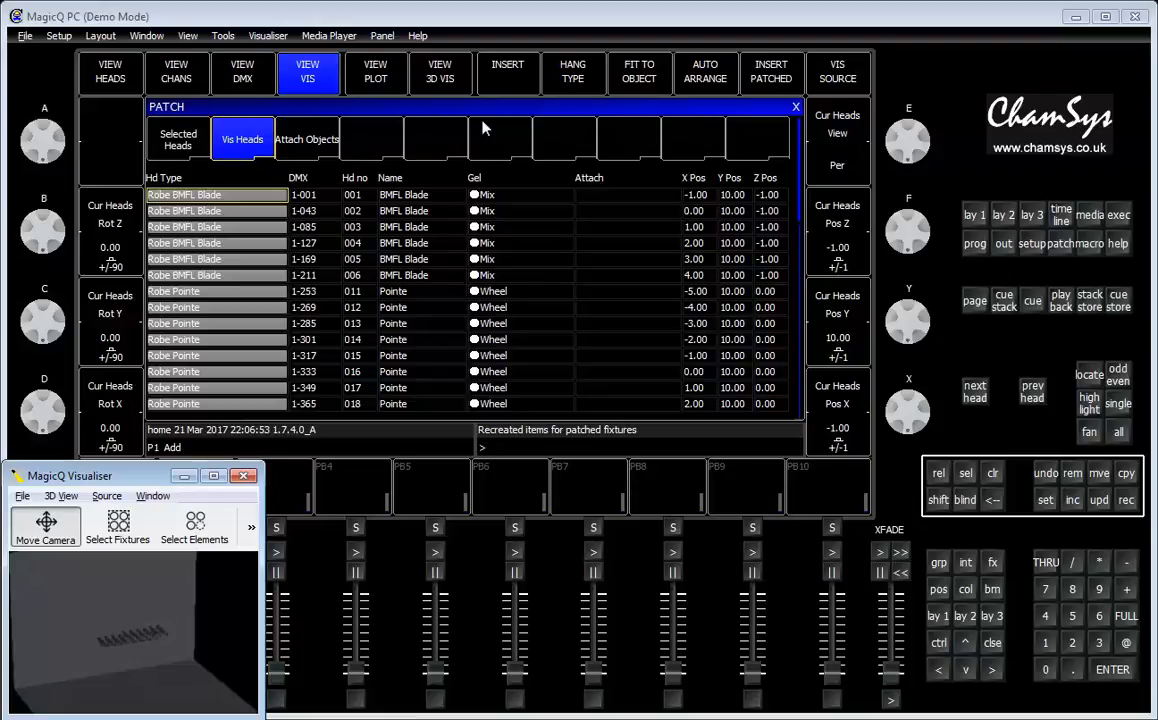
# Import the head positions from xyz.csv in the channel patch view, allowing existing patched channels to be overwritten.
pyautogui.click(185, 79)
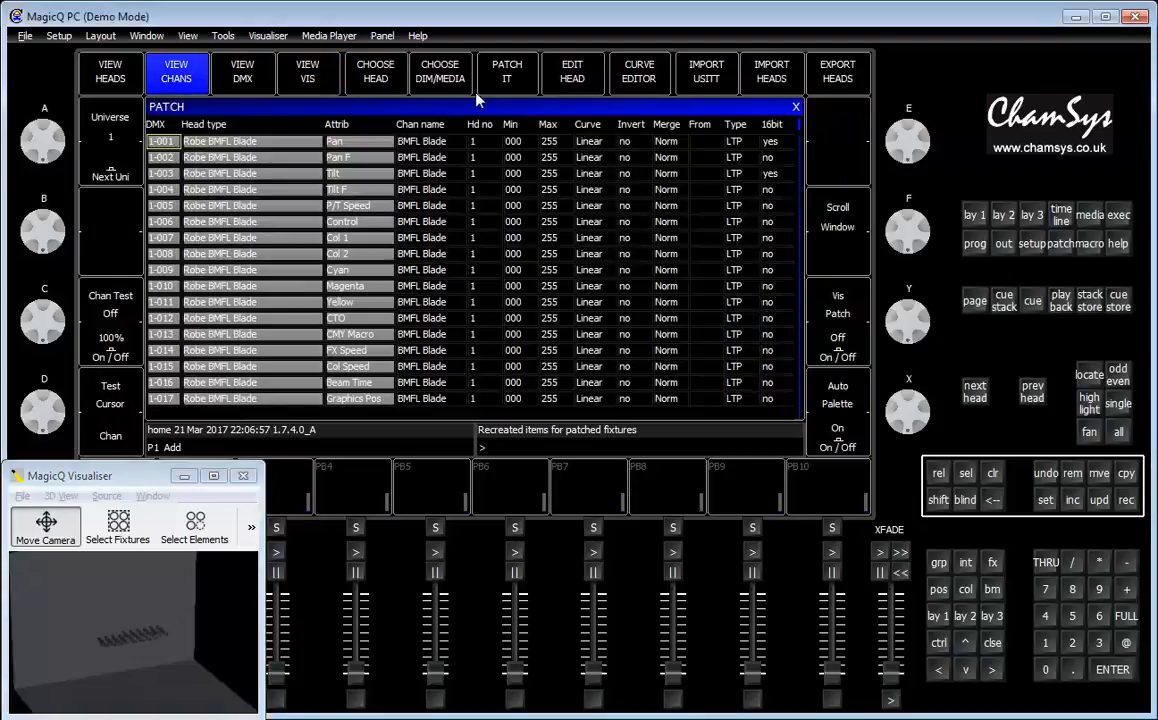
pyautogui.click(762, 77)
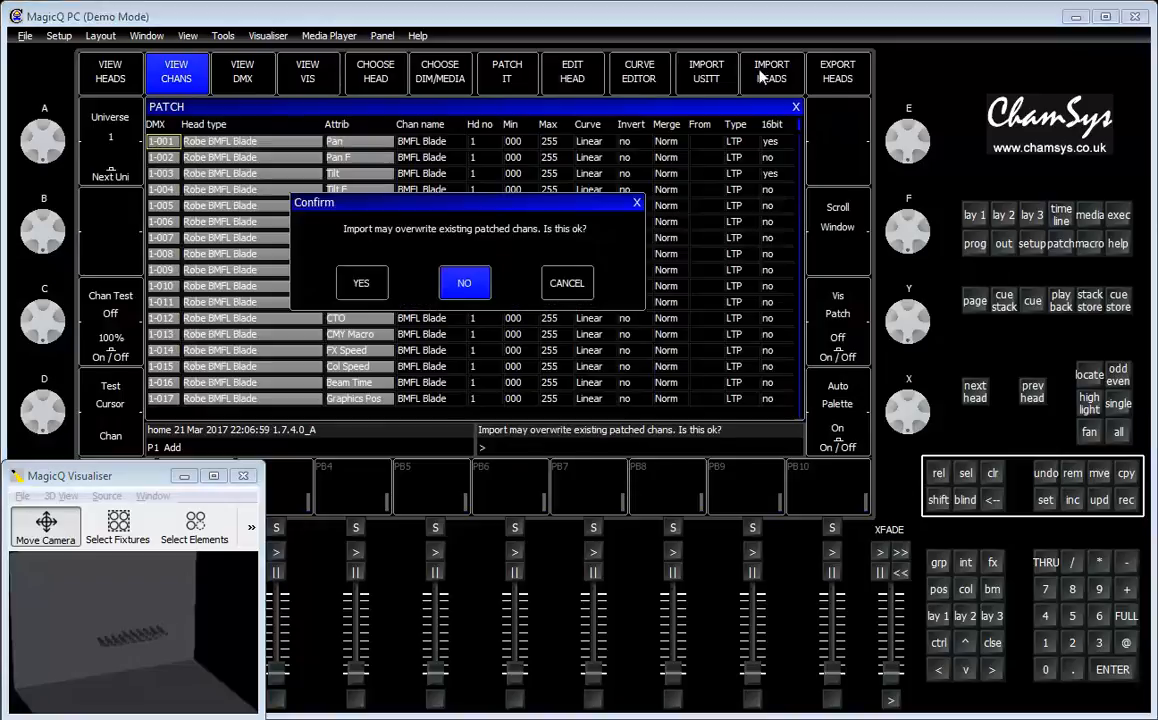
pyautogui.click(341, 286)
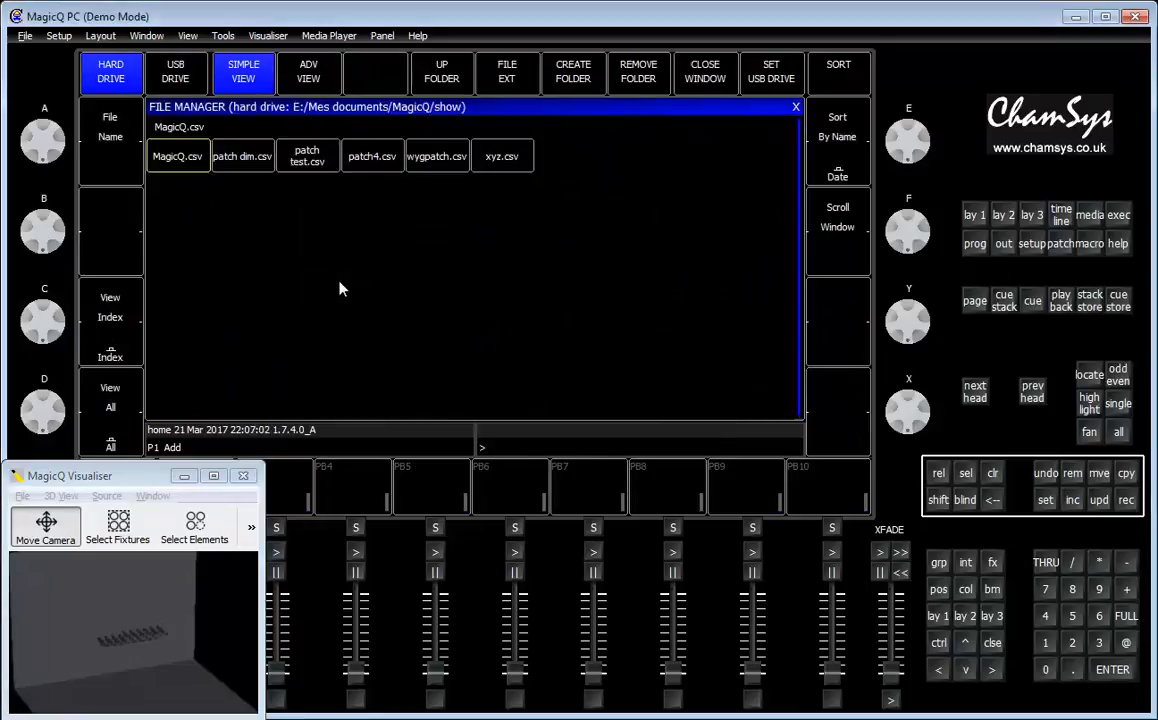
pyautogui.click(507, 160)
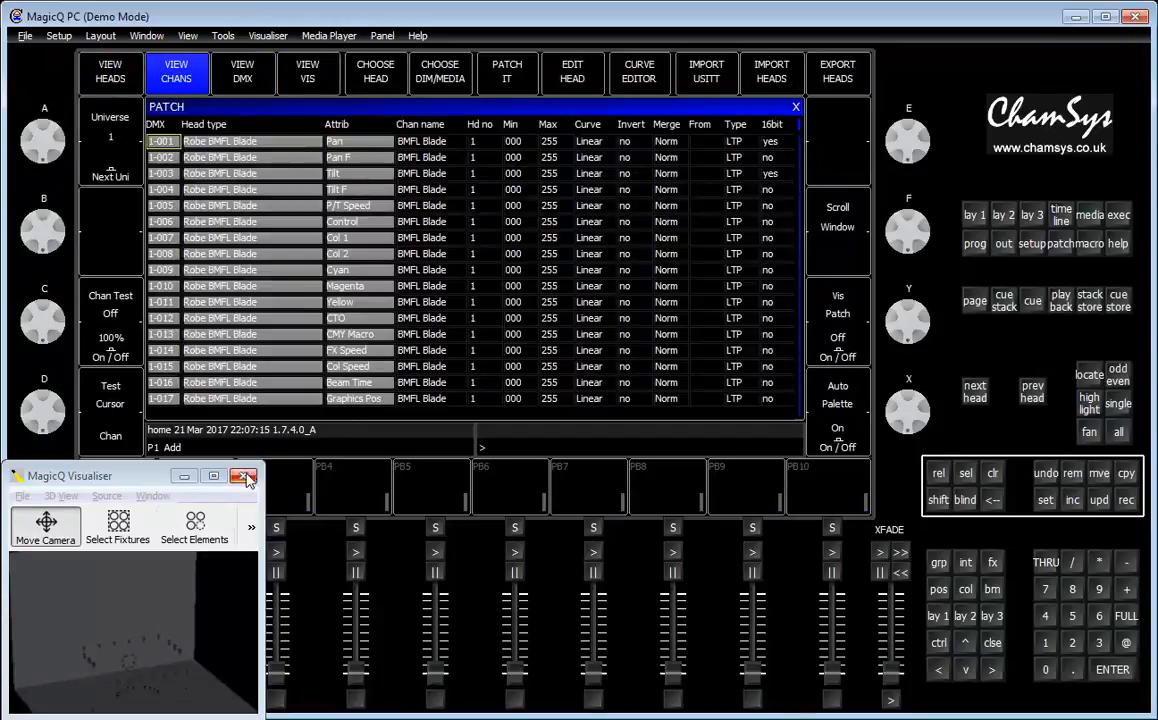
# Enlarge the MagicQ Visualiser to view the imported fixture positions and switch to wysiwyg.
pyautogui.click(157, 556)
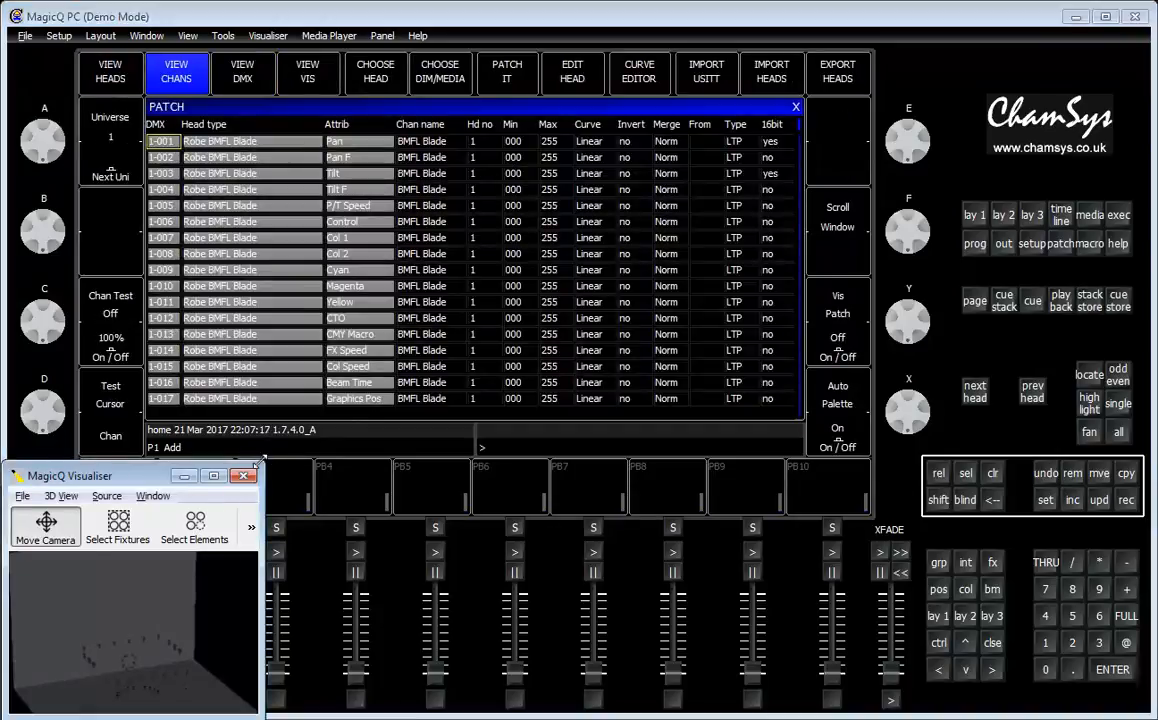
pyautogui.moveTo(260, 462); pyautogui.dragTo(598, 216)
pyautogui.moveTo(430, 597); pyautogui.dragTo(395, 519)
pyautogui.hotkey('alt', 'Tab')
pyautogui.hotkey('alt', 'shift', 'Tab')
pyautogui.hotkey('alt', 'Tab')
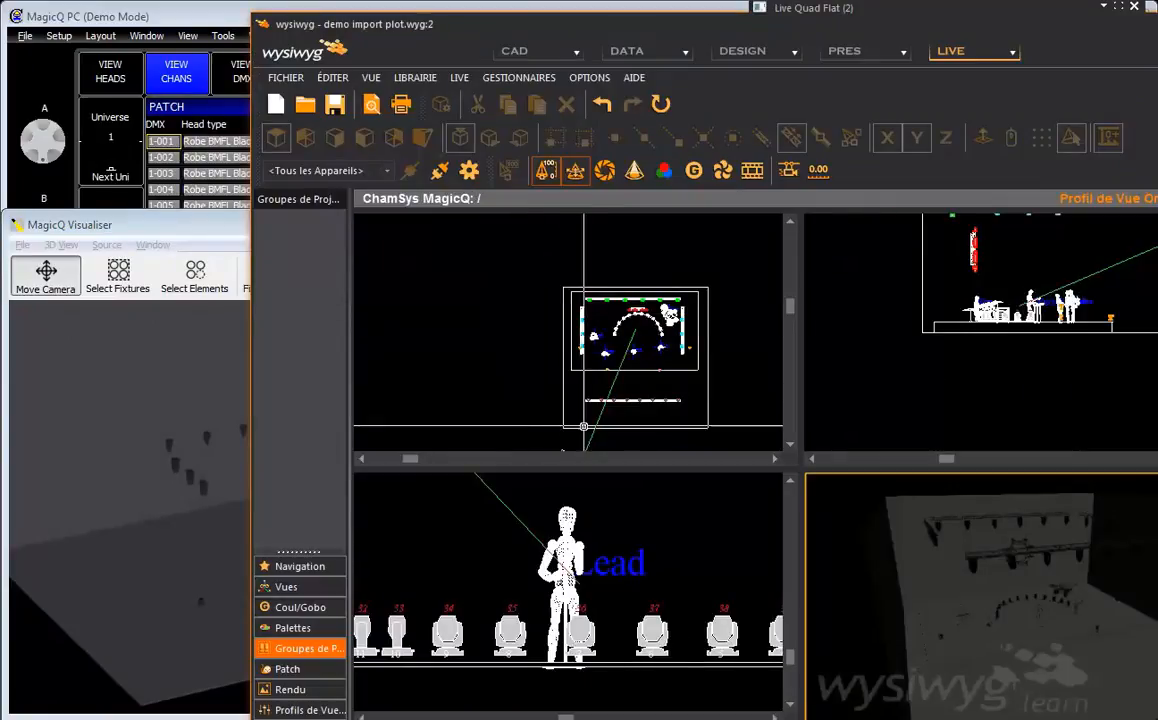
# Select the fixtures at the downstage end of the side truss near Keyb and Guitar in the plan view and raise their intensity.
pyautogui.moveTo(819, 555)
pyautogui.mouseDown()
pyautogui.moveTo(833, 562)
pyautogui.moveTo(801, 573)
pyautogui.moveTo(759, 652)
pyautogui.mouseUp()
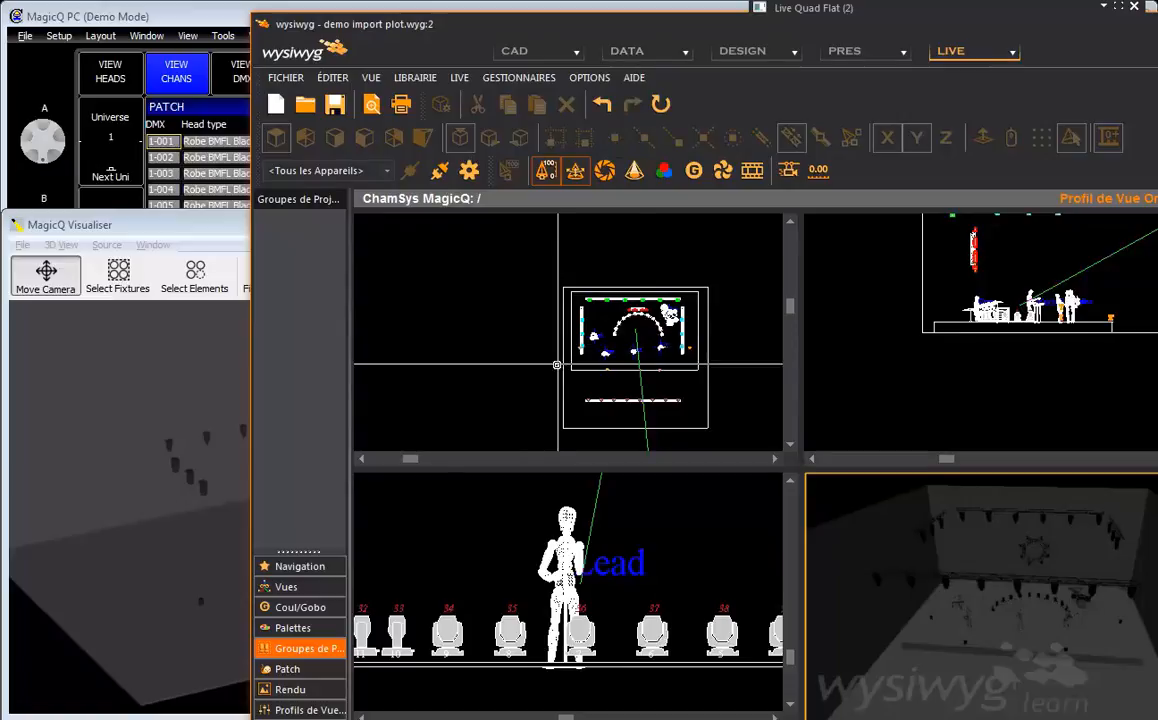
pyautogui.scroll(5, 640, 326)
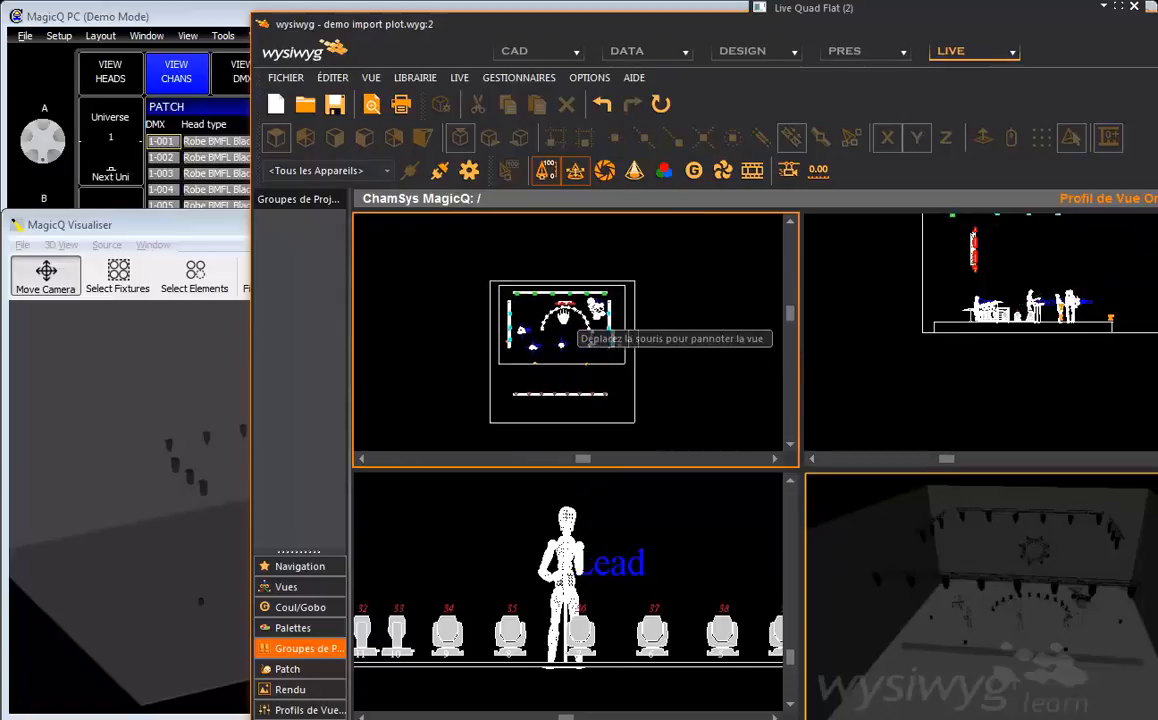
pyautogui.moveTo(549, 338); pyautogui.dragTo(591, 396)
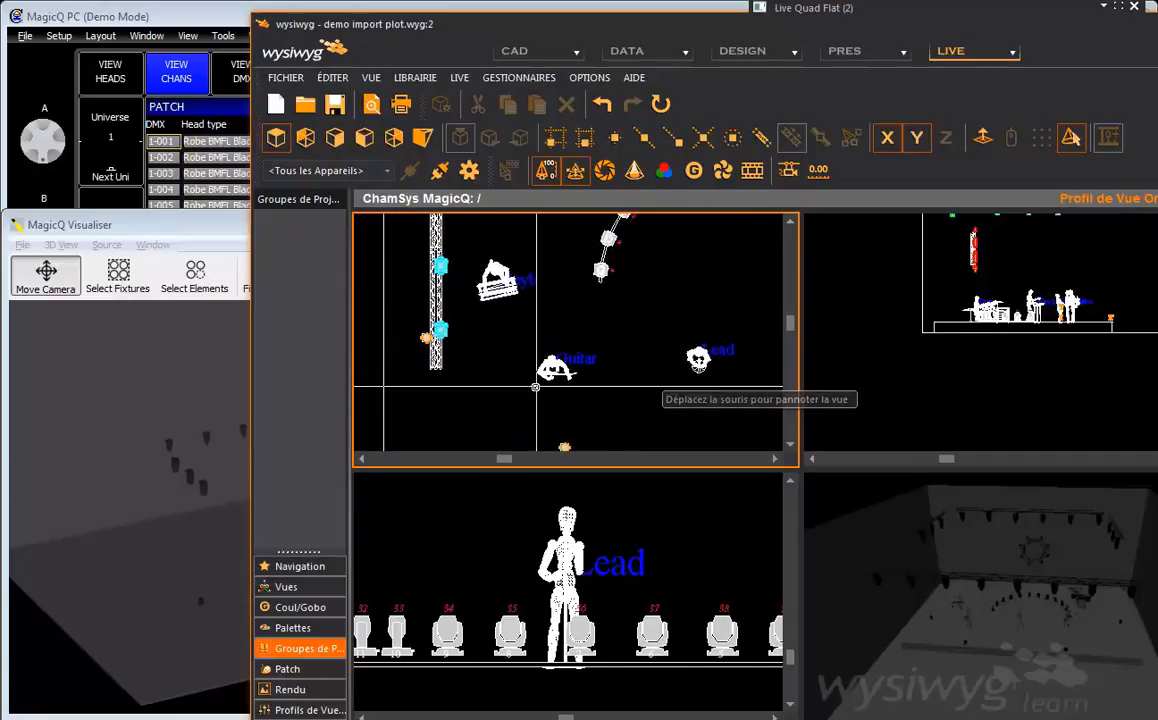
pyautogui.moveTo(415, 240); pyautogui.dragTo(465, 371)
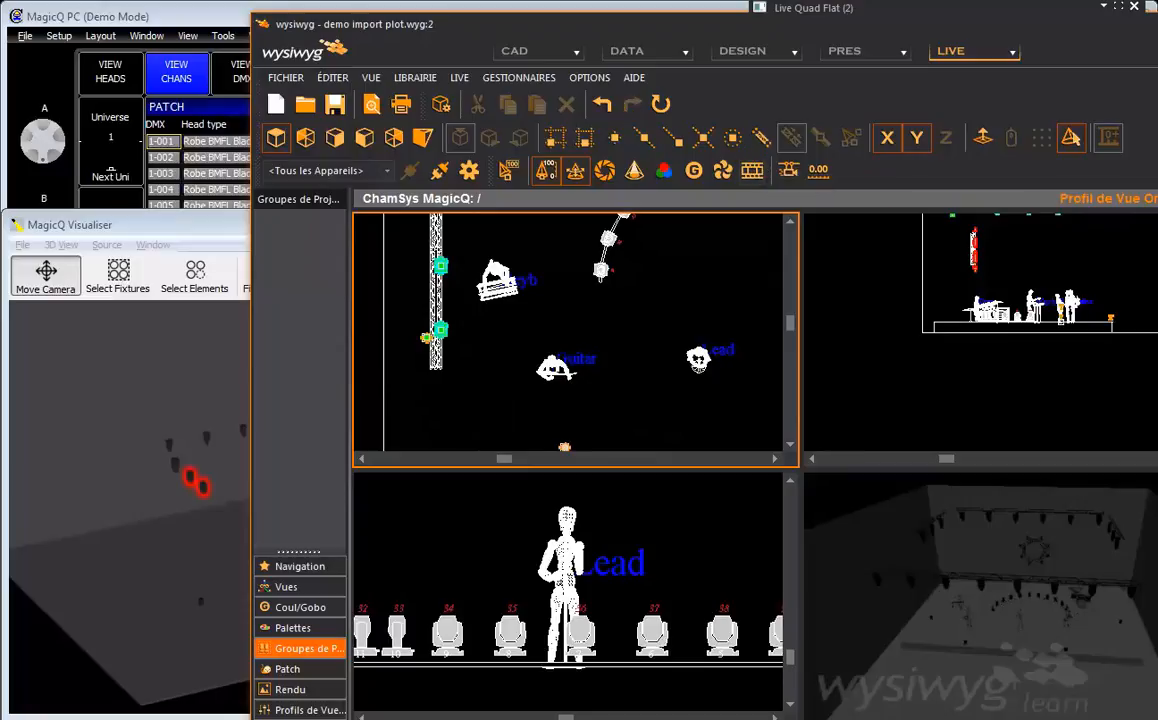
pyautogui.moveTo(20, 40); pyautogui.dragTo(1050, 53)
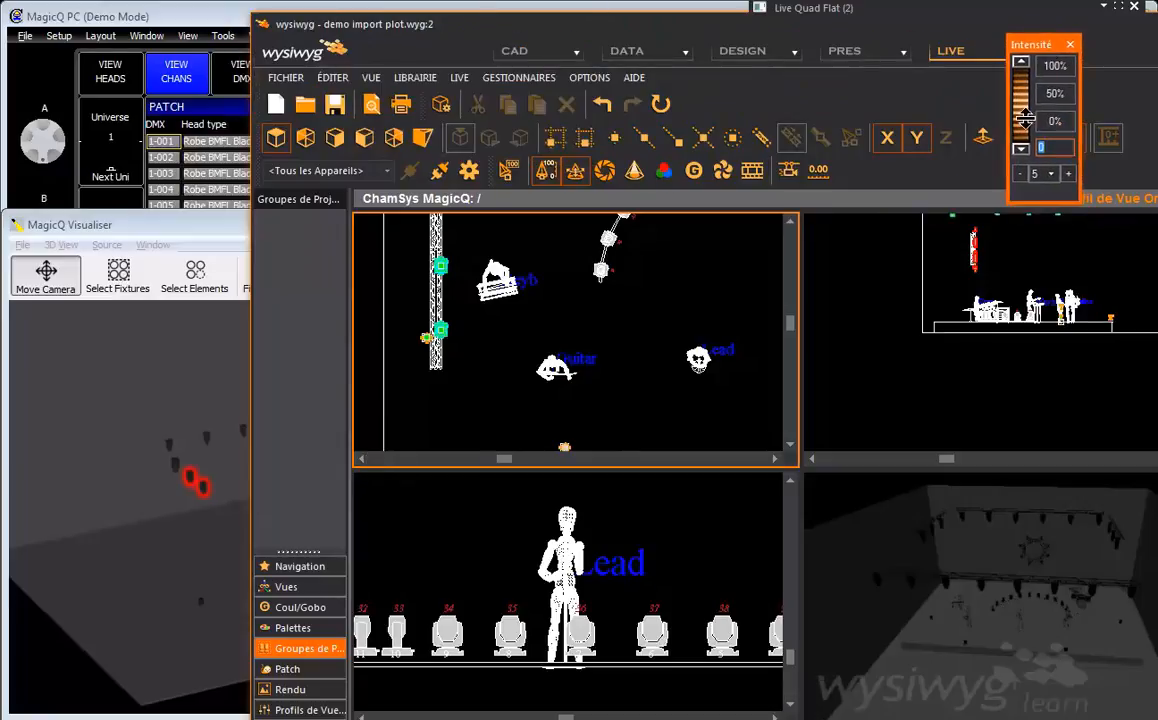
pyautogui.moveTo(1020, 140); pyautogui.dragTo(1025, 68)
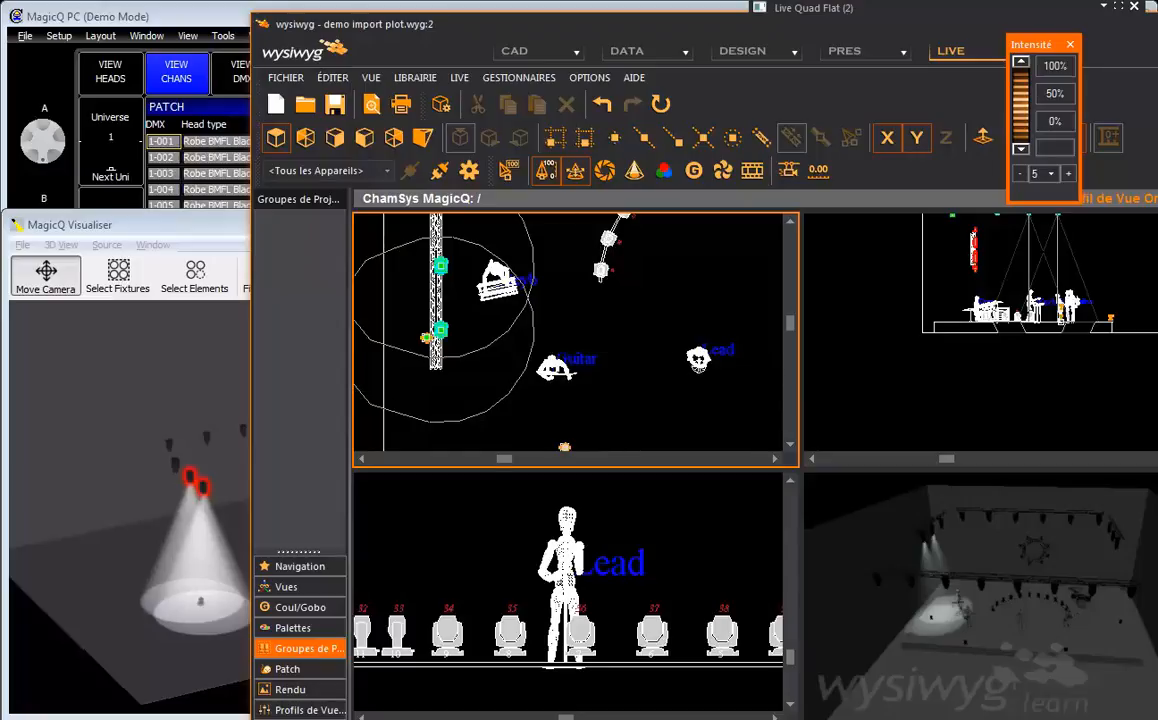
# Focus the selected fixtures on the Guitar focus object with the Focusser tool.
pyautogui.moveTo(140, 15); pyautogui.dragTo(915, 26)
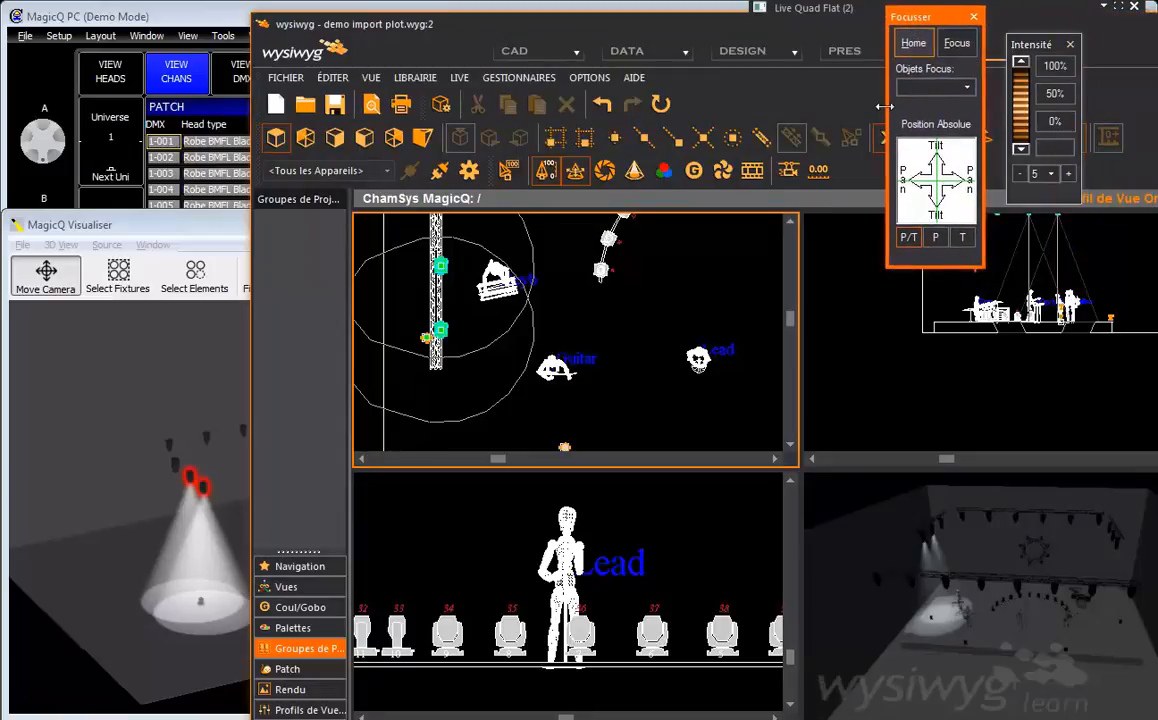
pyautogui.click(937, 88)
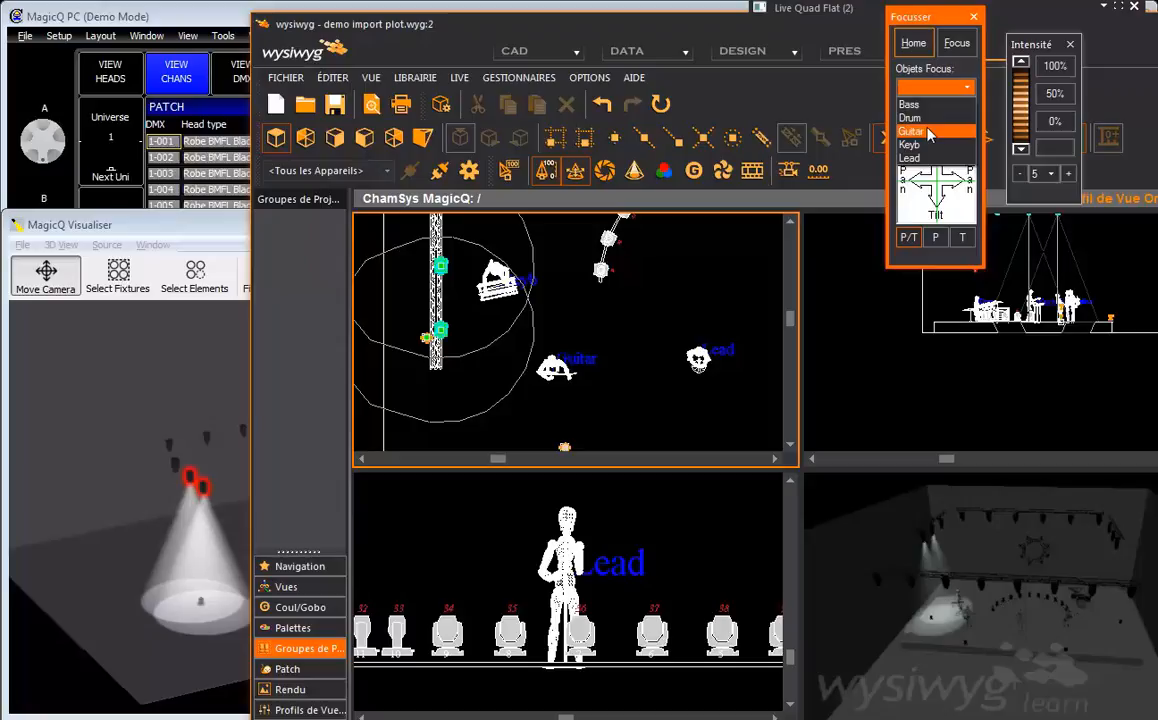
pyautogui.click(929, 132)
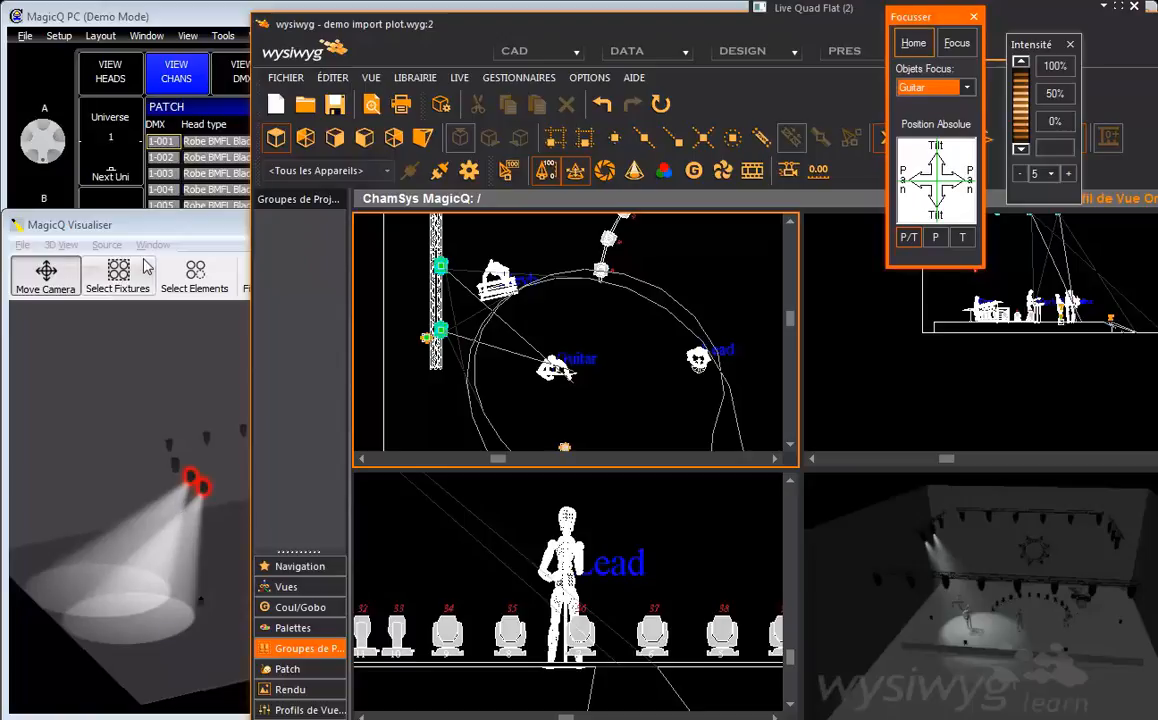
# Switch to MagicQ, shrink the visualiser window and display the visualisation data of only the selected heads.
pyautogui.click(183, 18)
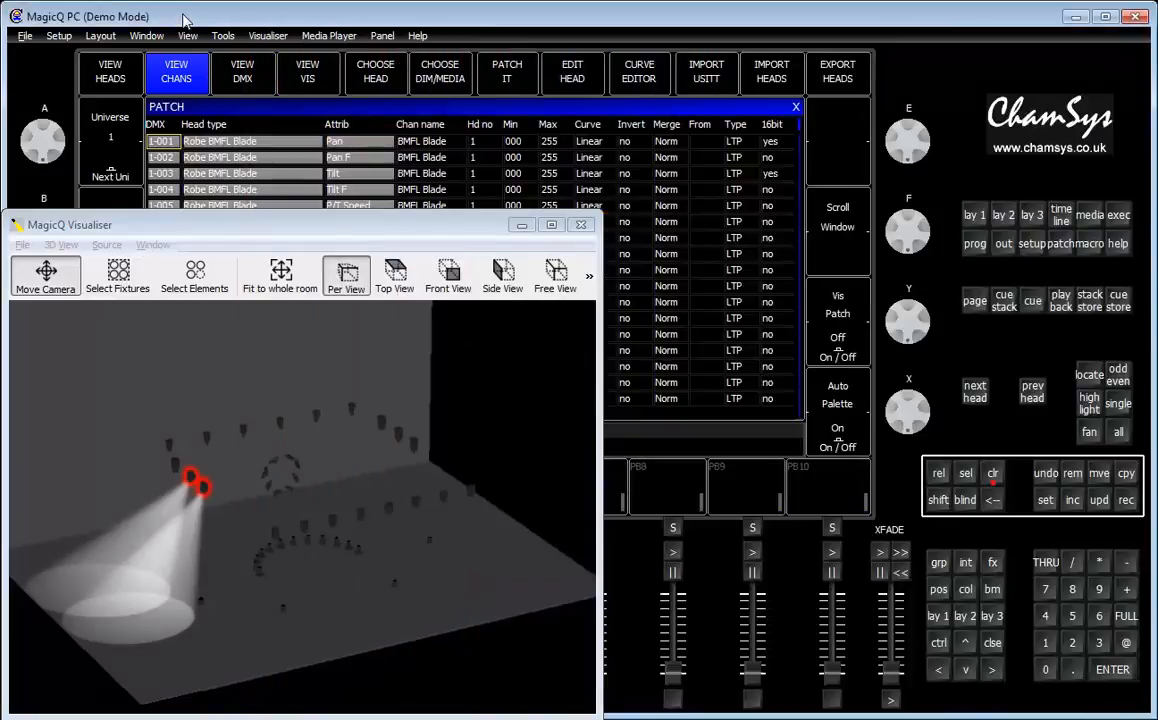
pyautogui.moveTo(598, 216); pyautogui.dragTo(458, 406)
pyautogui.click(320, 80)
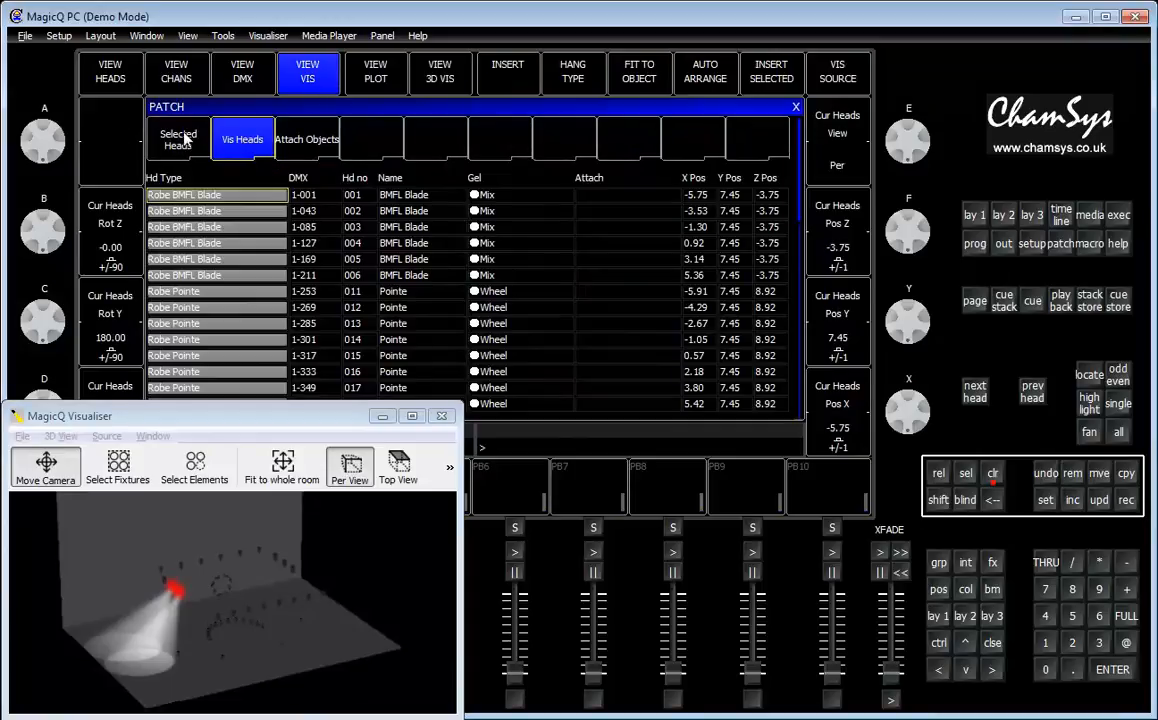
pyautogui.click(180, 140)
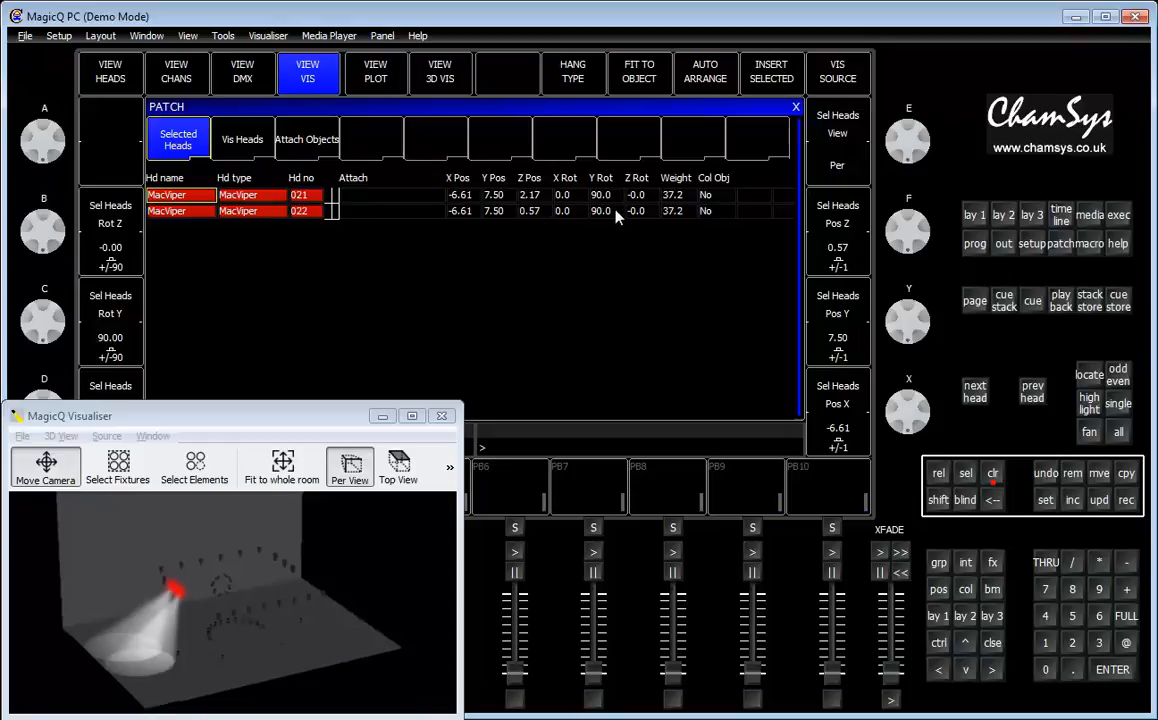
# Try a Y rotation of 180 on MacViper heads 021 and 022, and set it to -90 for both.
pyautogui.moveTo(605, 198); pyautogui.dragTo(604, 230)
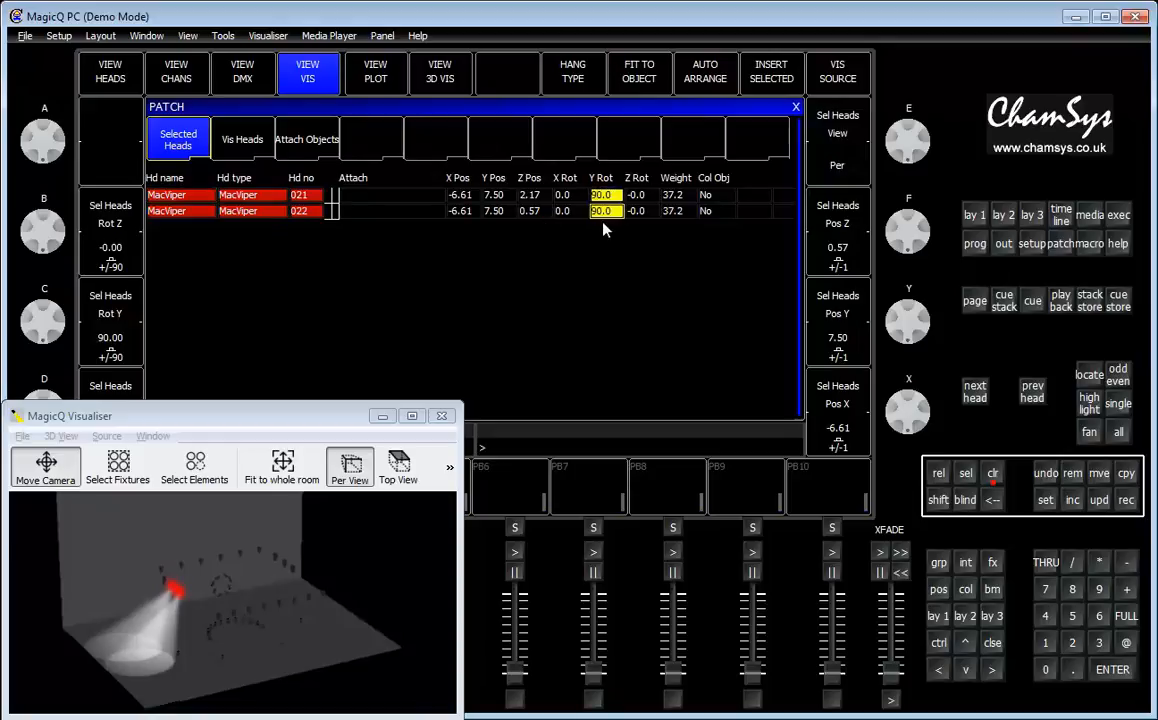
pyautogui.write('180')
pyautogui.press('Return')
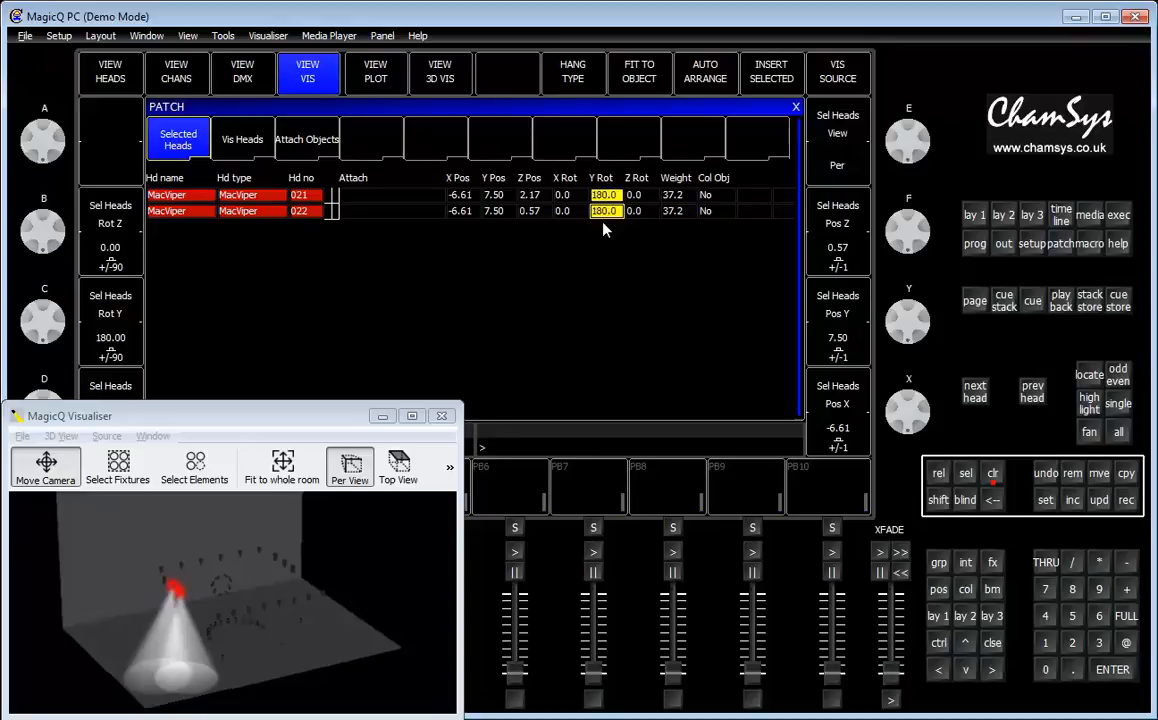
pyautogui.write('-90')
pyautogui.press('Return')
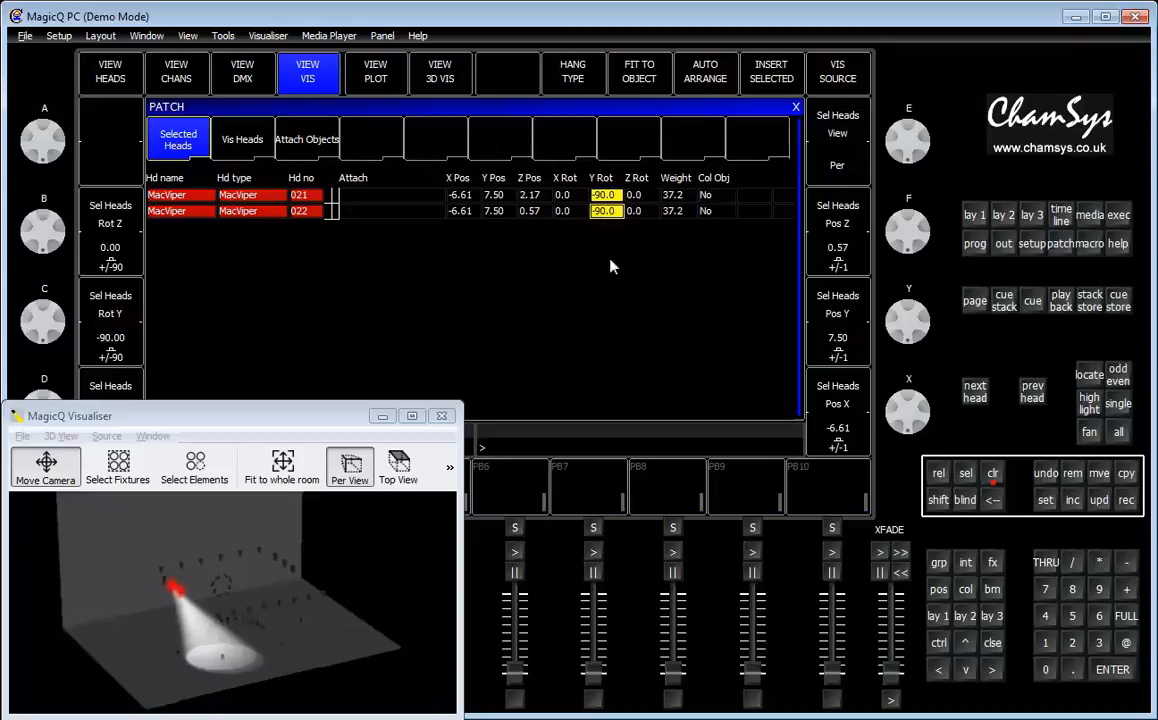
# Switch to wysiwyg and test moving the selected fixtures in pan and tilt together and with the tilt-only control.
pyautogui.hotkey('alt', 'Tab')
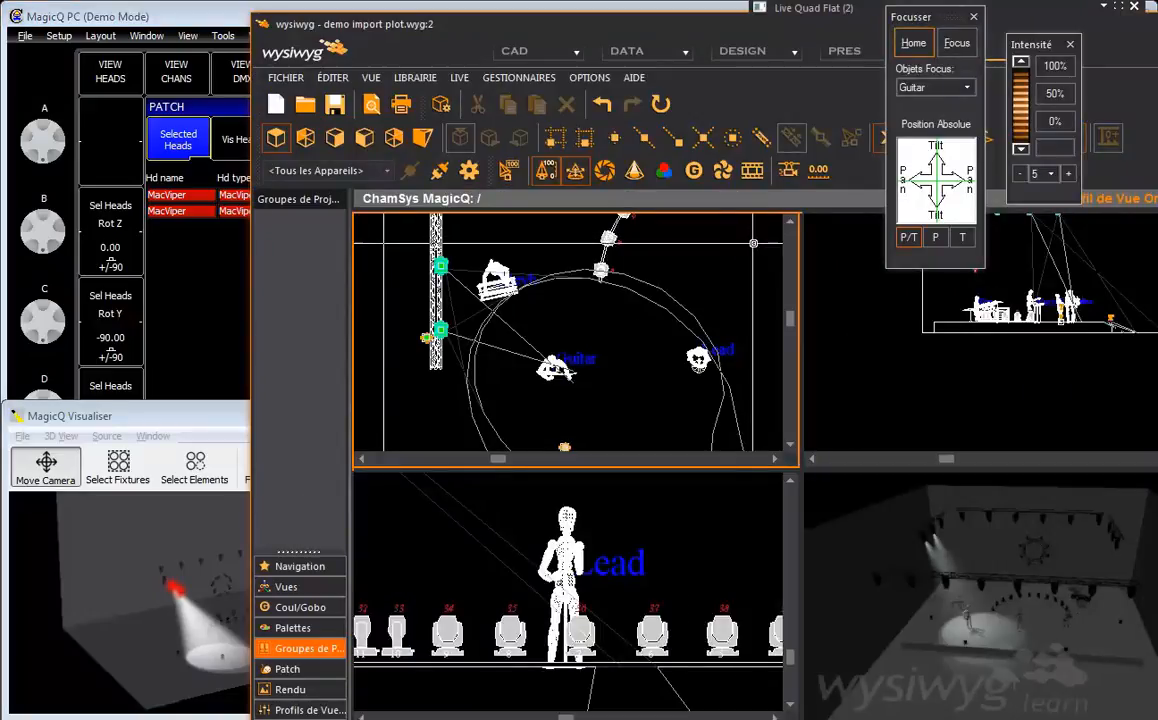
pyautogui.click(938, 190)
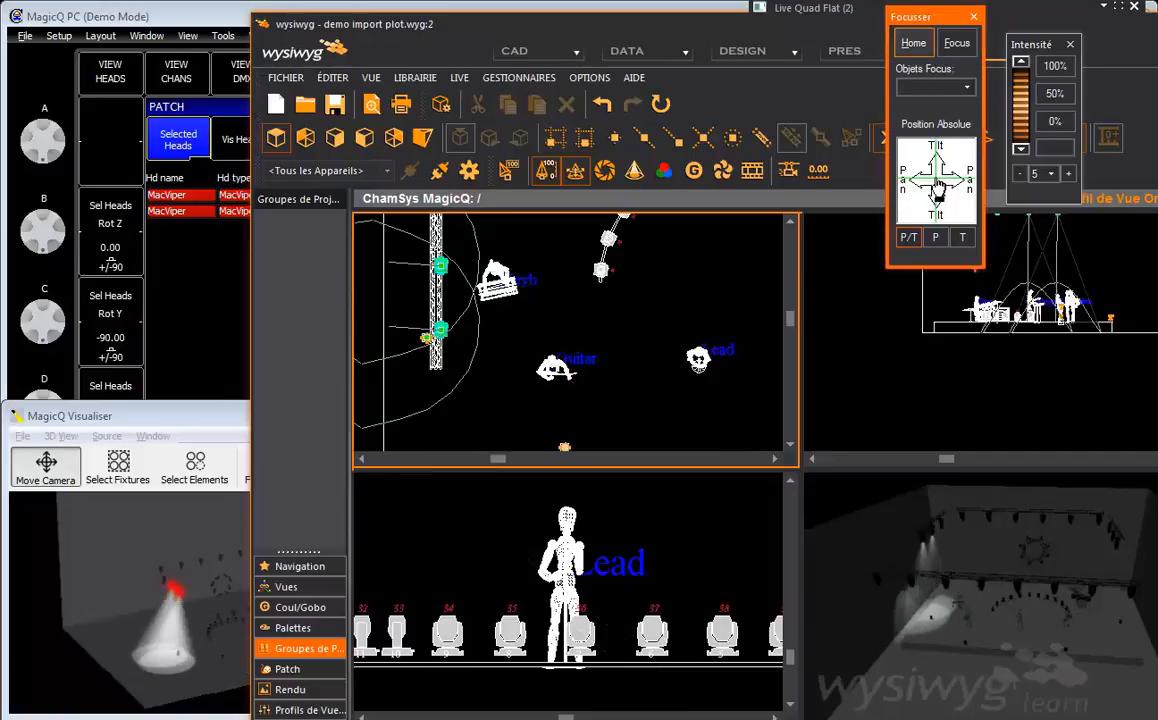
pyautogui.moveTo(938, 190)
pyautogui.mouseDown()
pyautogui.moveTo(950, 175)
pyautogui.moveTo(944, 192)
pyautogui.mouseUp()
pyautogui.click(936, 238)
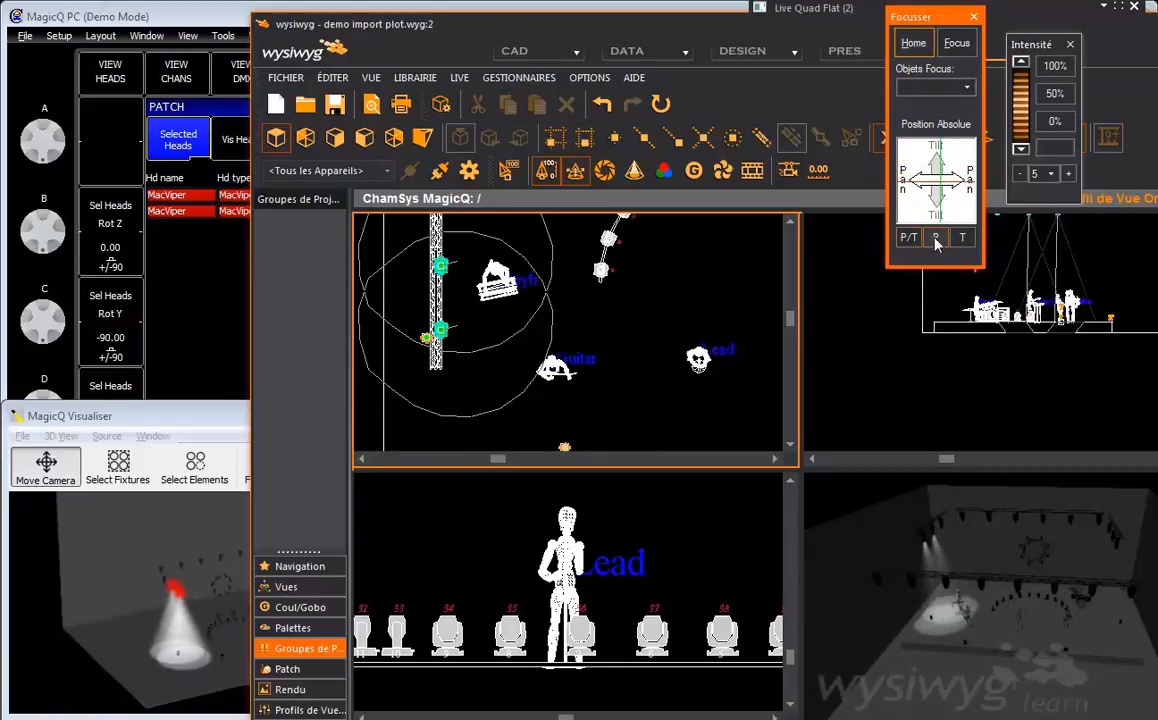
pyautogui.click(940, 238)
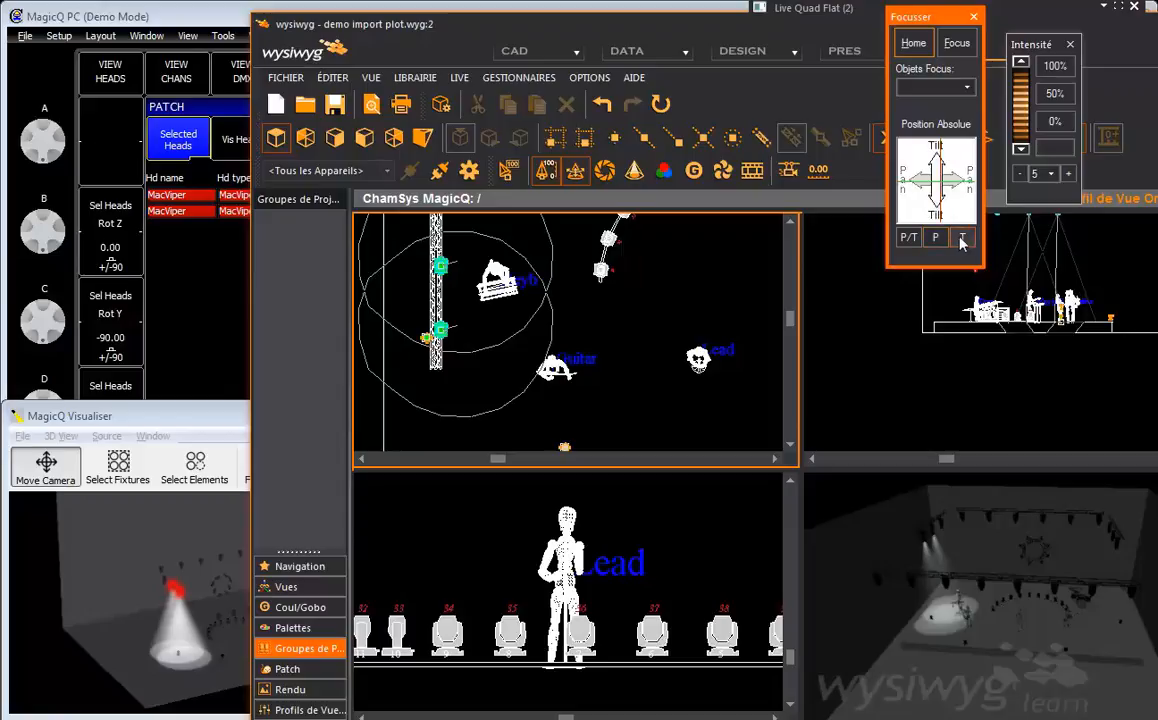
pyautogui.moveTo(938, 182)
pyautogui.mouseDown()
pyautogui.moveTo(945, 203)
pyautogui.moveTo(943, 178)
pyautogui.mouseUp()
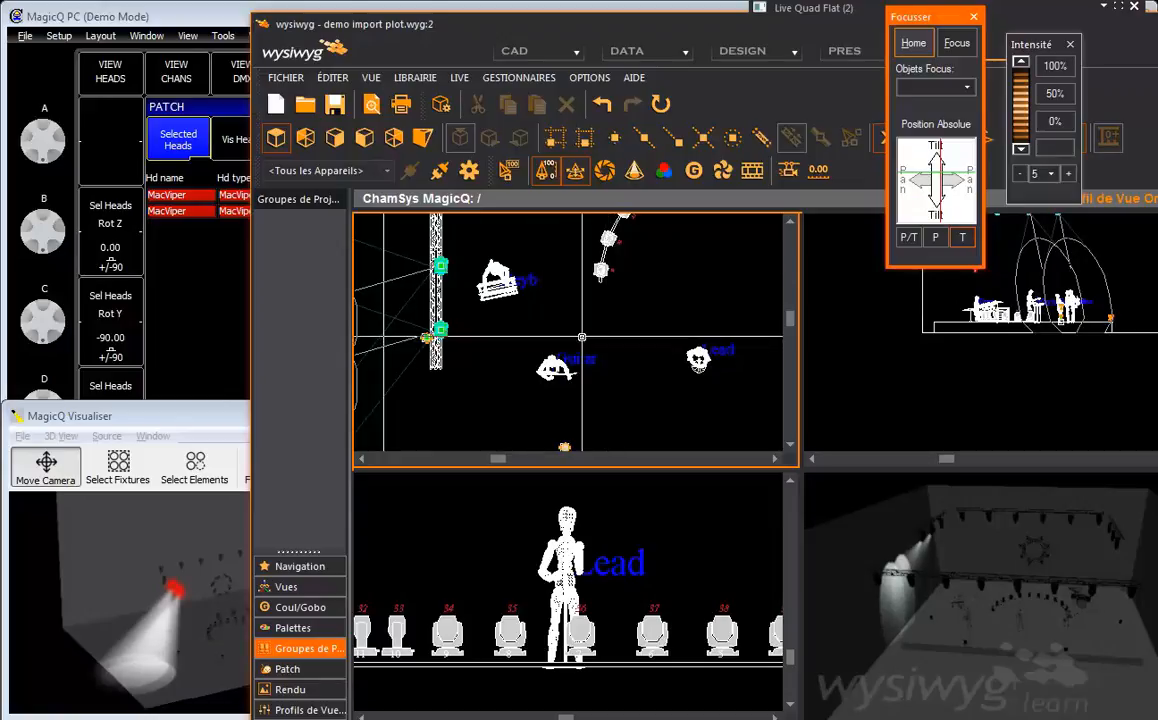
# Focus the selected fixtures on the Bass focus object and switch to the MagicQ Visualiser.
pyautogui.click(932, 89)
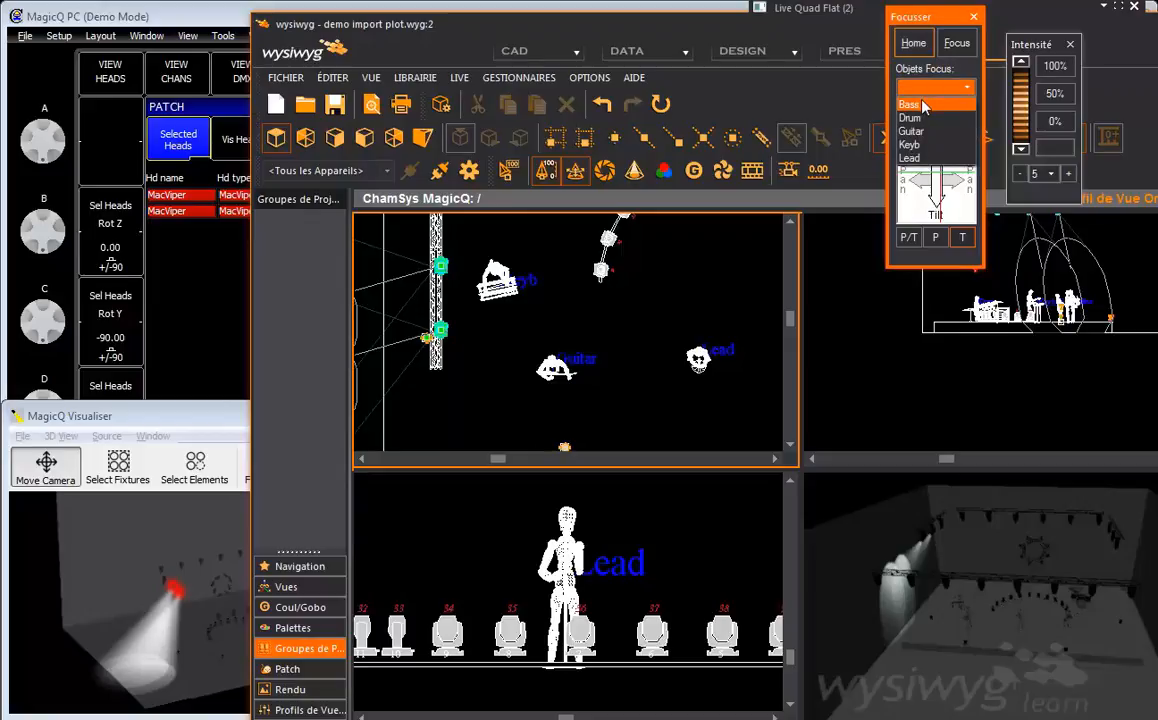
pyautogui.click(922, 105)
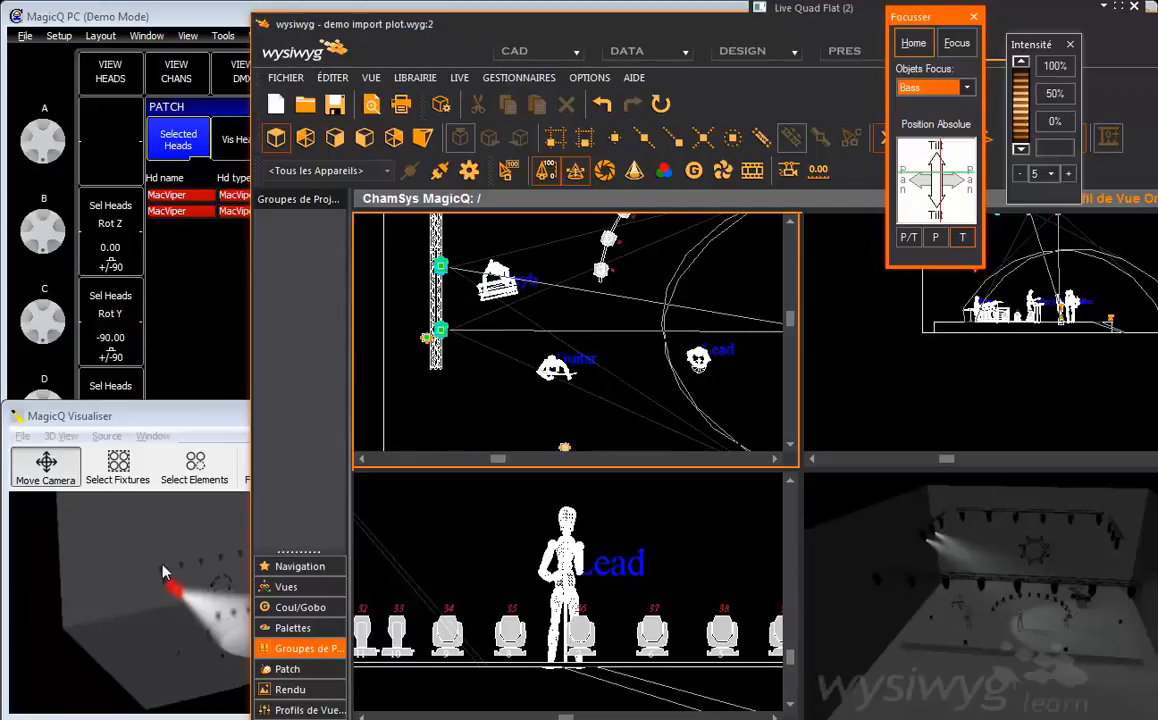
pyautogui.click(204, 582)
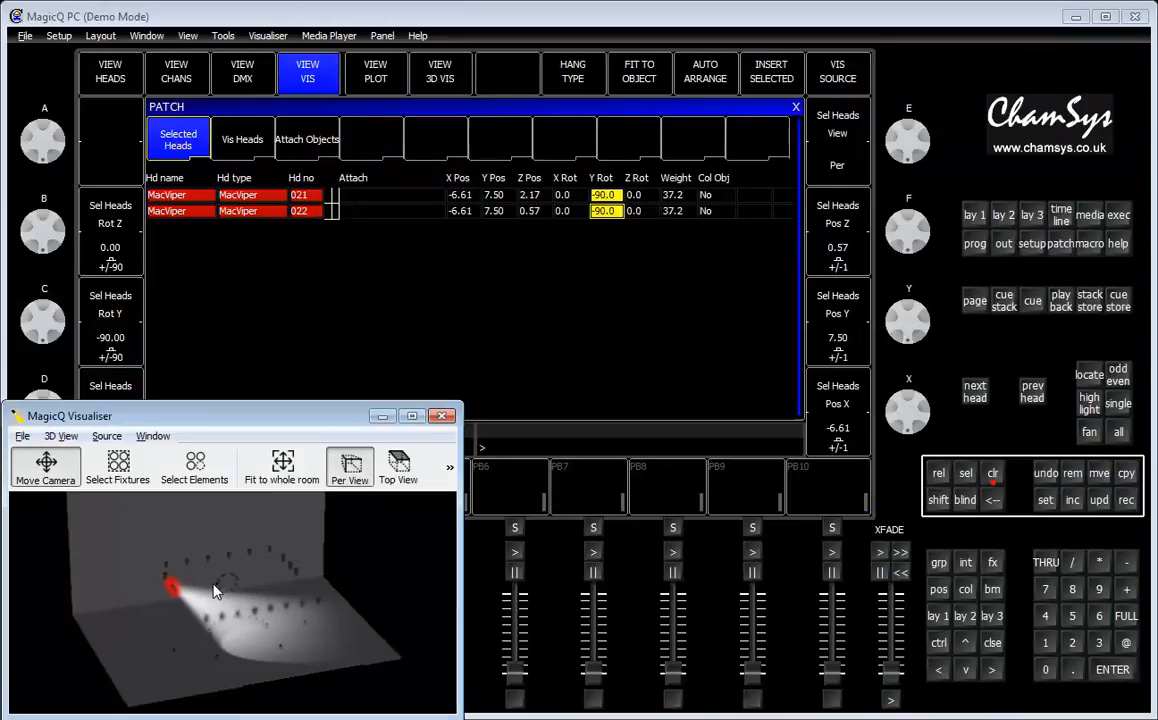
# Examine the beam direction of the two MacViper heads in the visualiser from several angles.
pyautogui.click(656, 340)
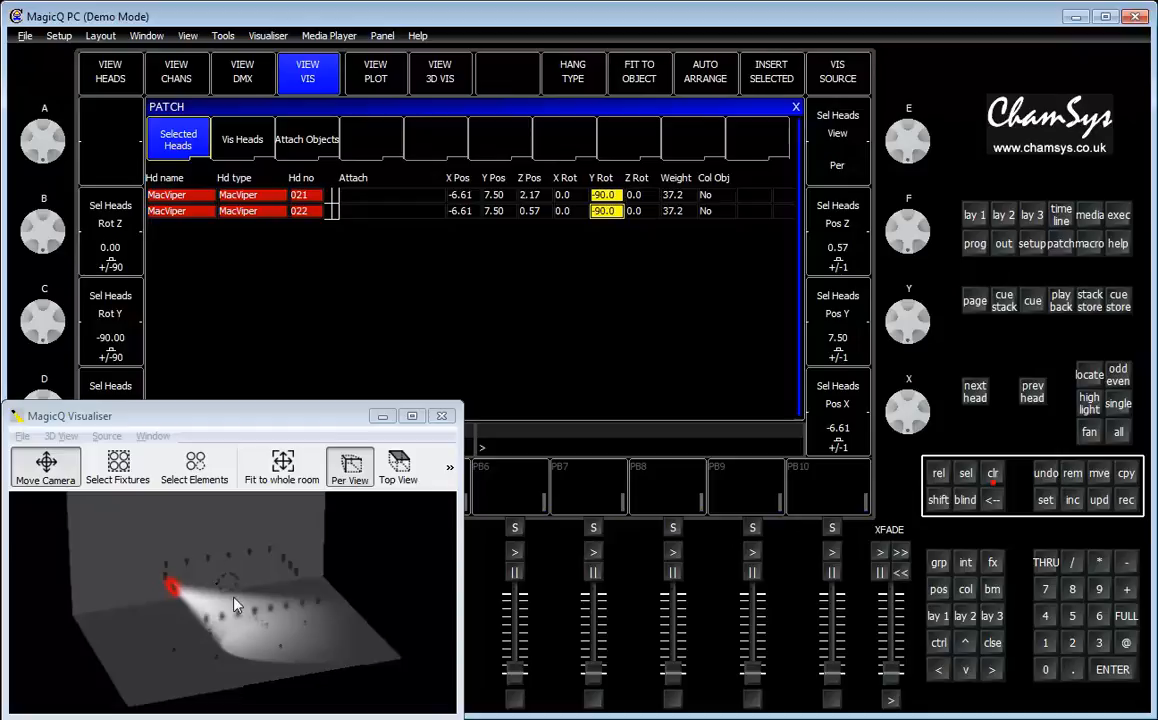
pyautogui.click(227, 548)
pyautogui.moveTo(310, 563); pyautogui.dragTo(261, 529)
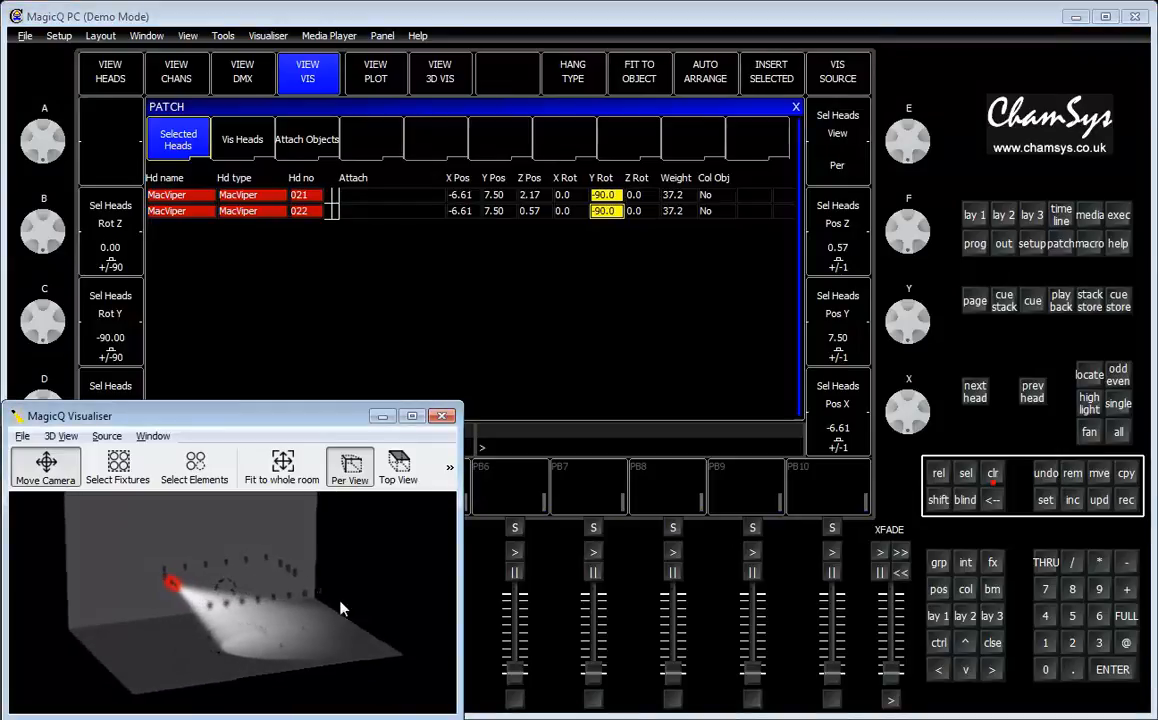
pyautogui.moveTo(289, 614)
pyautogui.mouseDown()
pyautogui.moveTo(372, 602)
pyautogui.moveTo(354, 584)
pyautogui.moveTo(304, 596)
pyautogui.mouseUp()
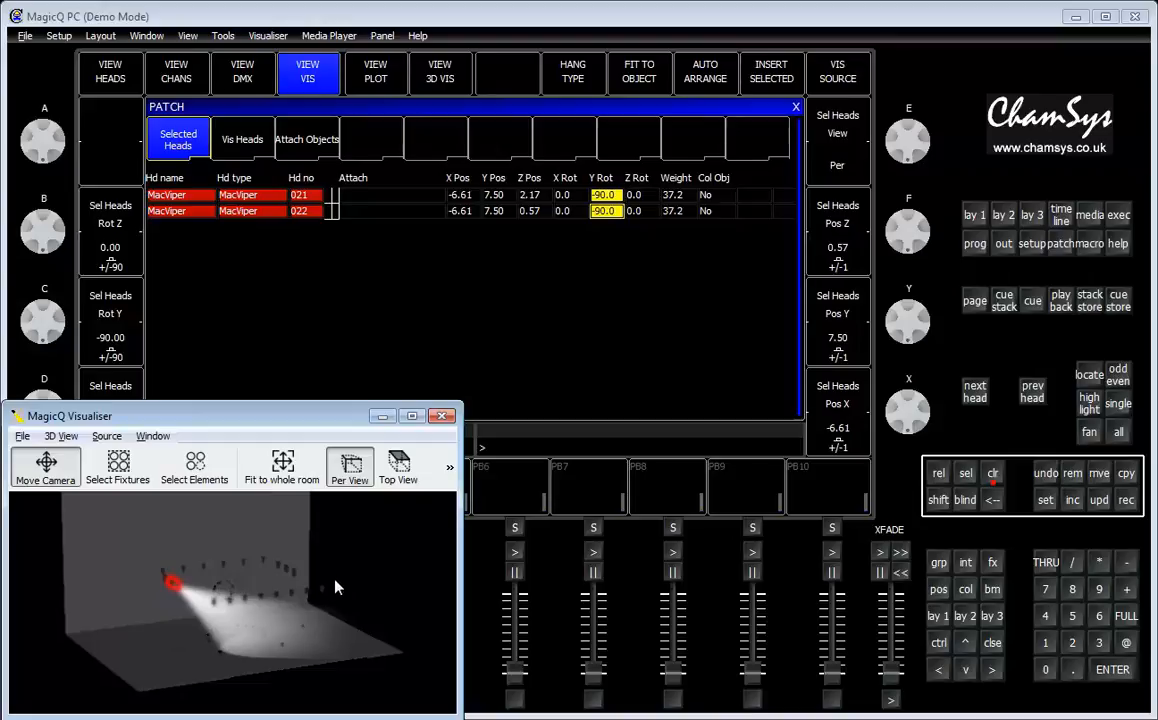
pyautogui.moveTo(334, 598); pyautogui.dragTo(237, 621)
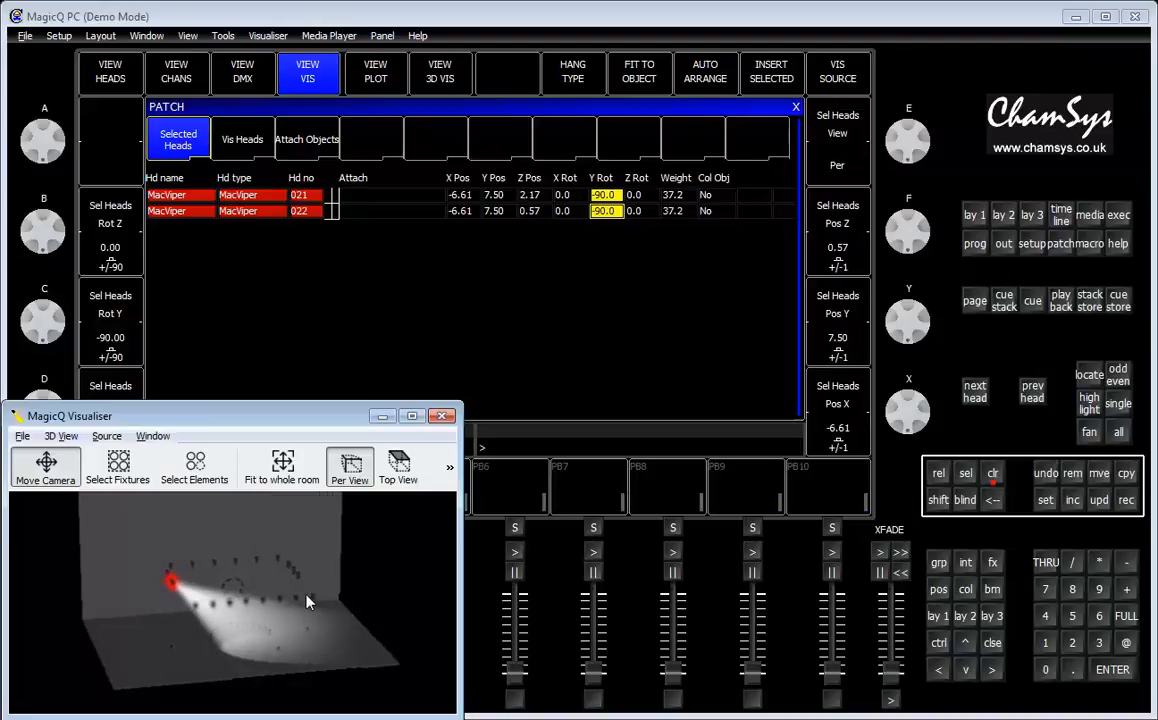
pyautogui.moveTo(322, 630); pyautogui.dragTo(355, 609)
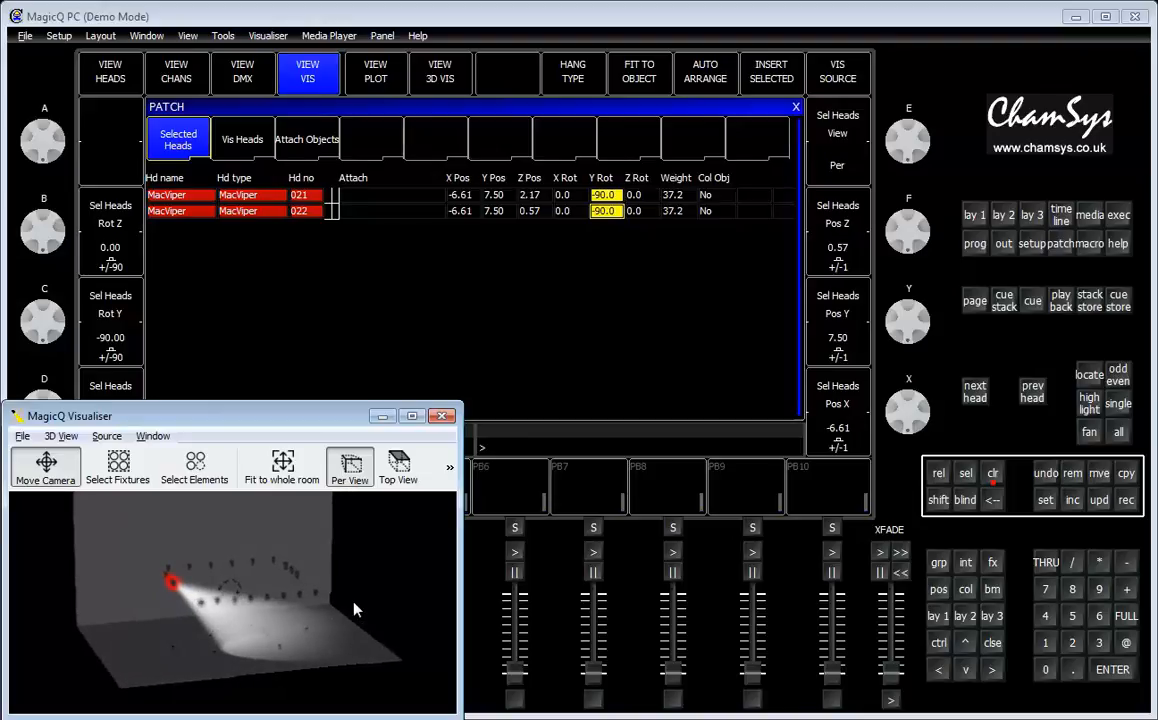